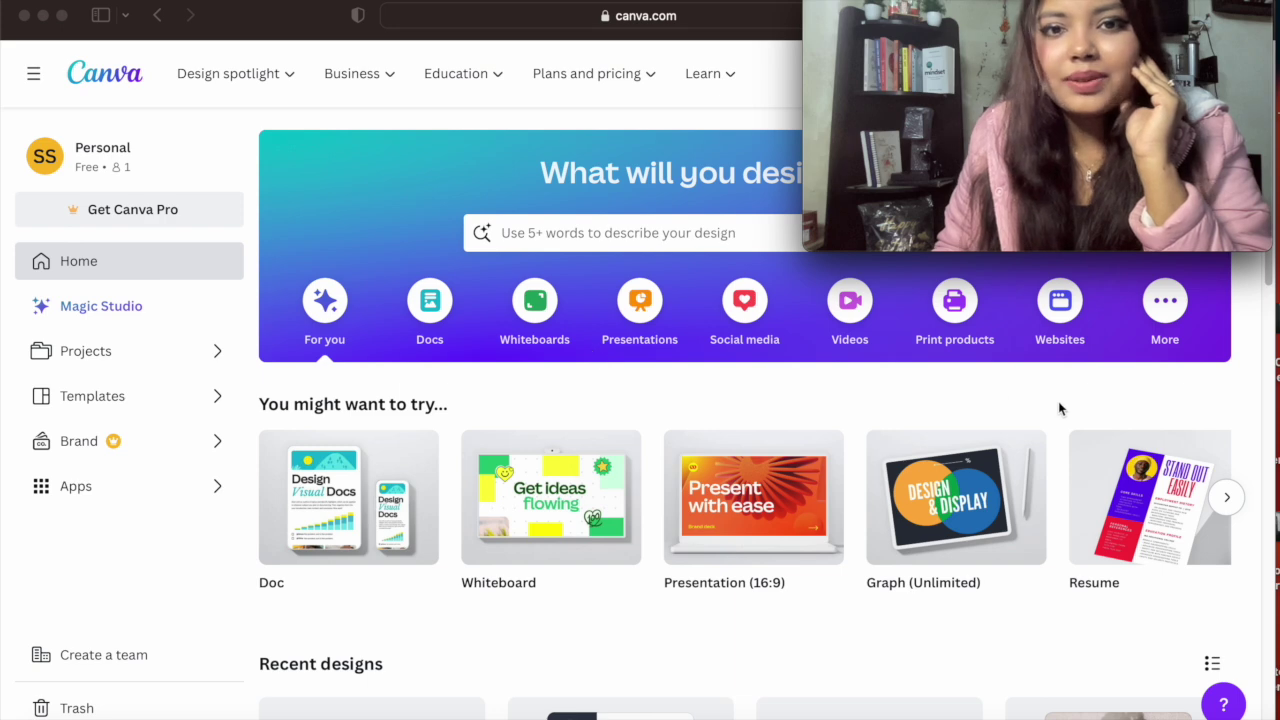
- Show the Presentations category on the home page and look through its available presentation formats
left_click(643, 326)
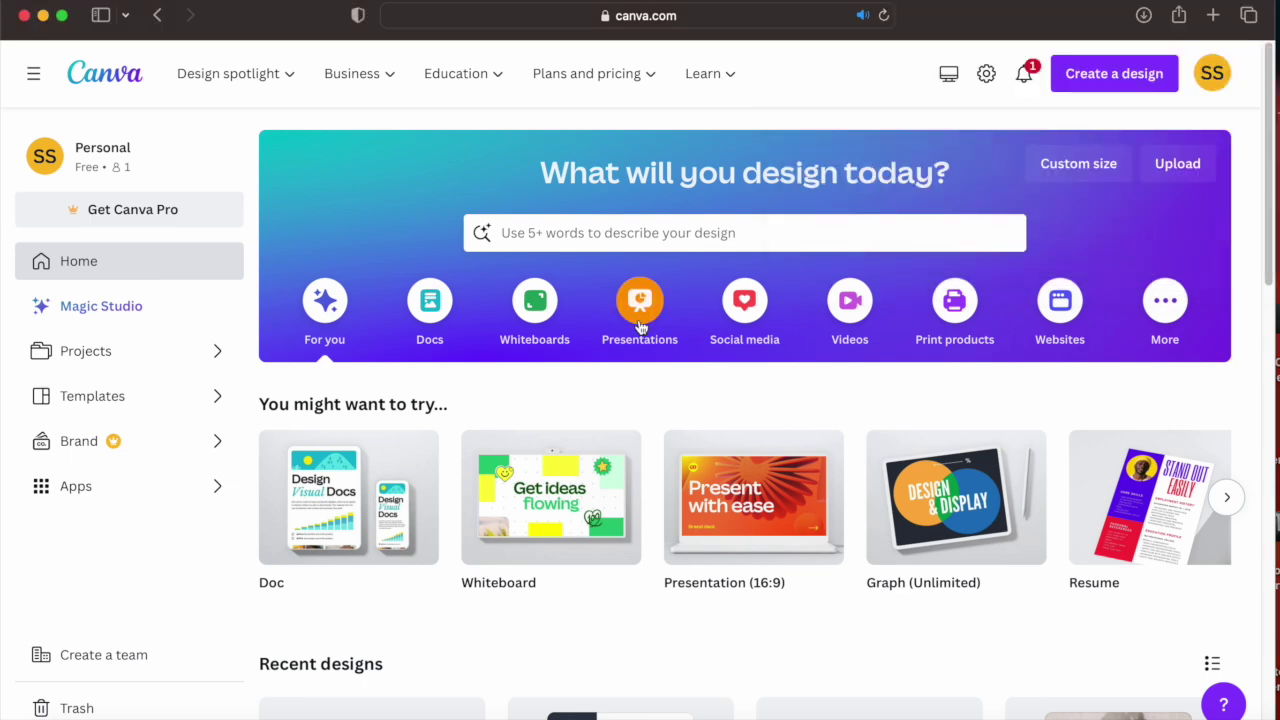
left_click(220, 352)
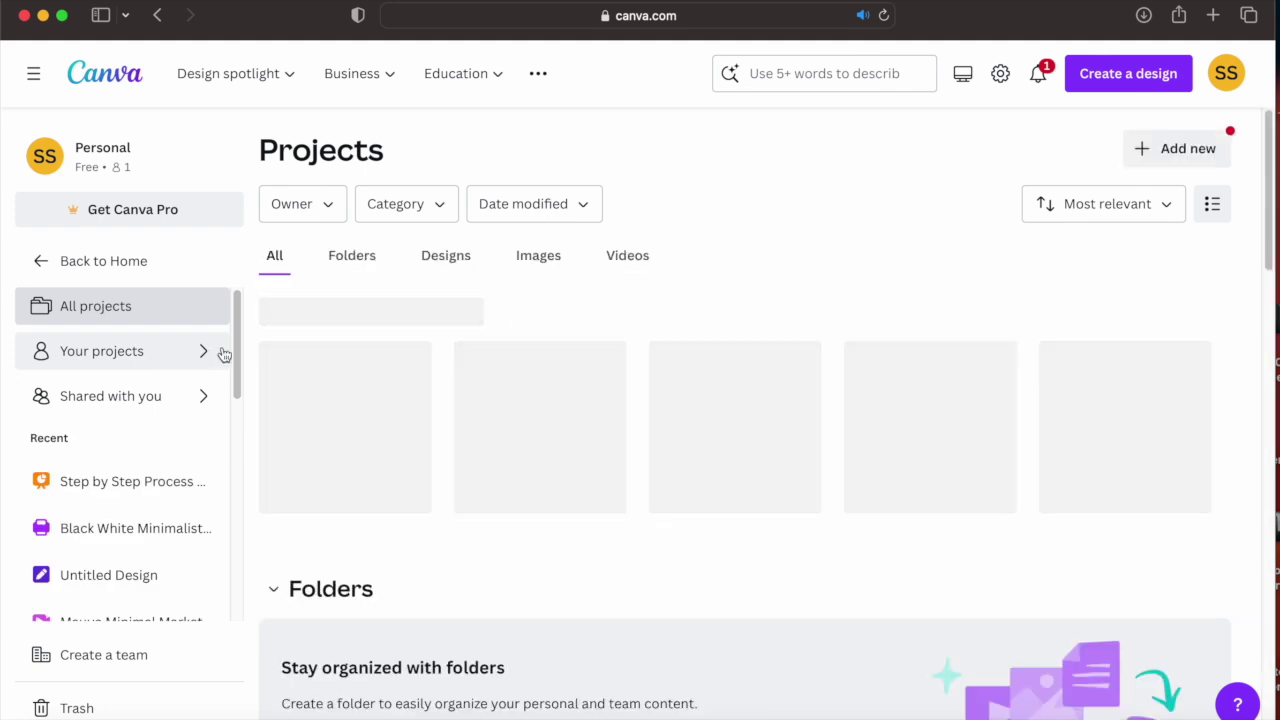
left_click(96, 258)
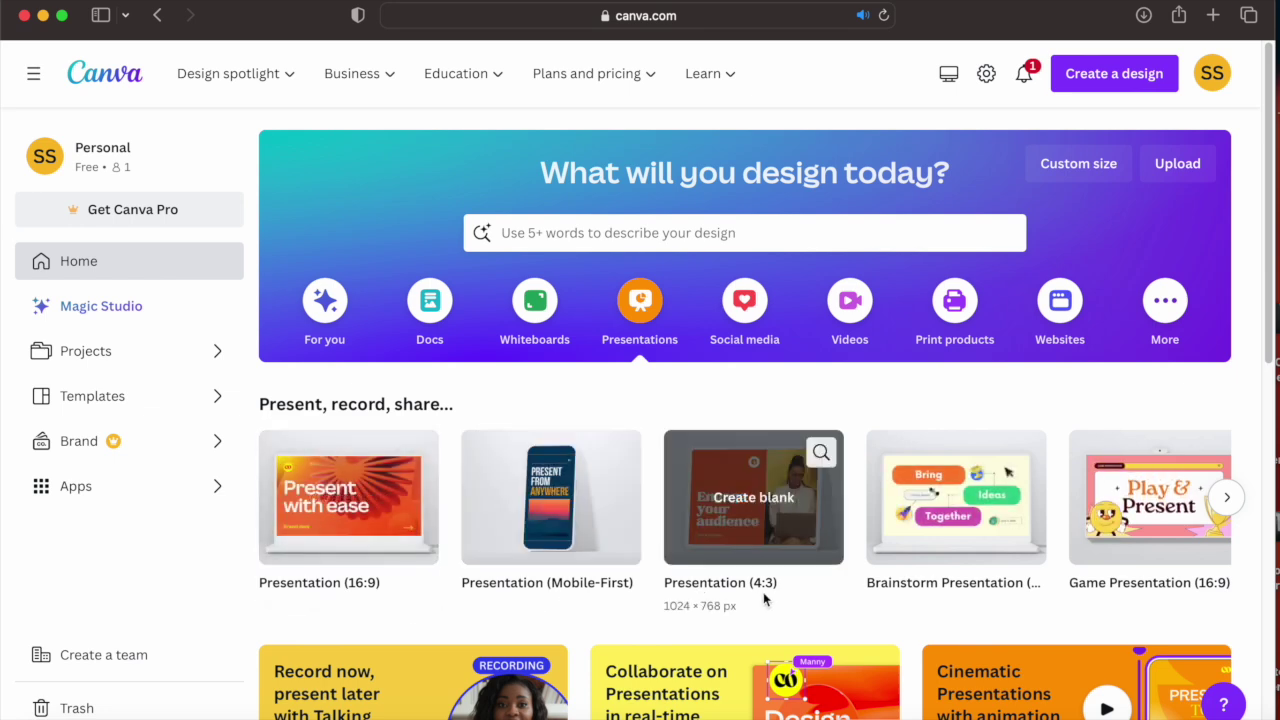
left_click(1222, 503)
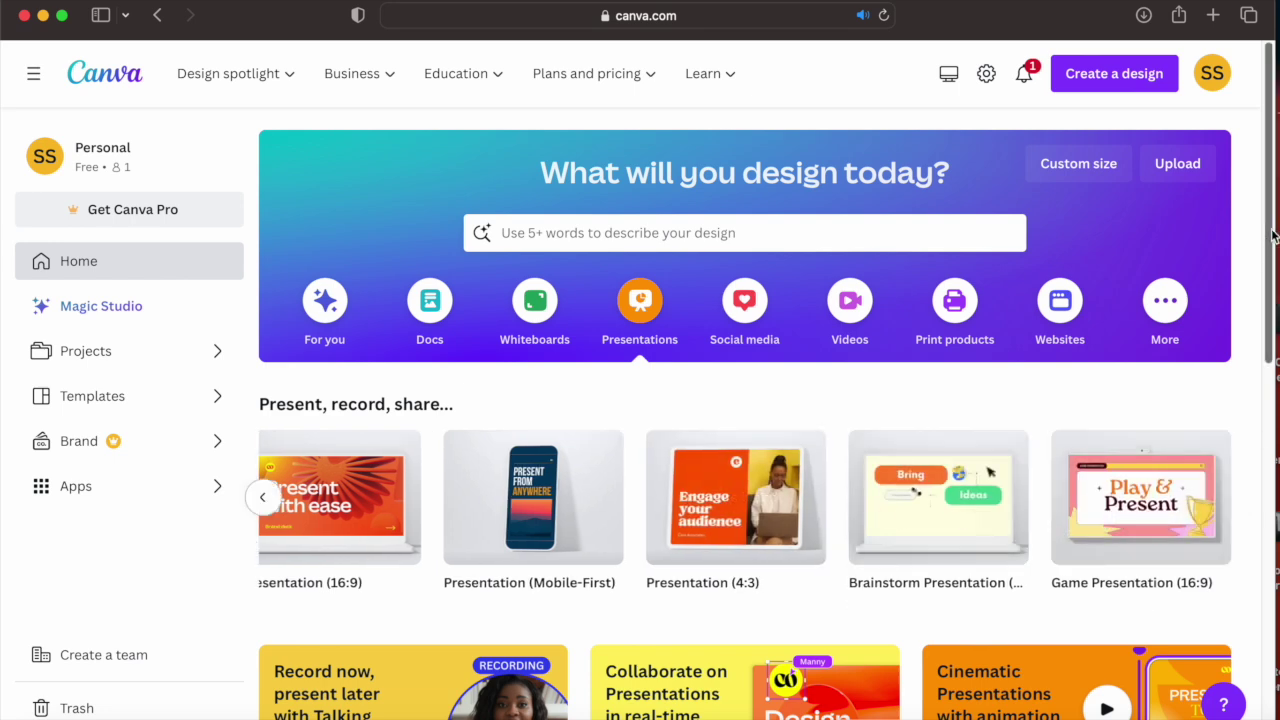
- Browse the general Presentations template row on the home page through to its last designs
left_click_drag(1273, 233, 1243, 445)
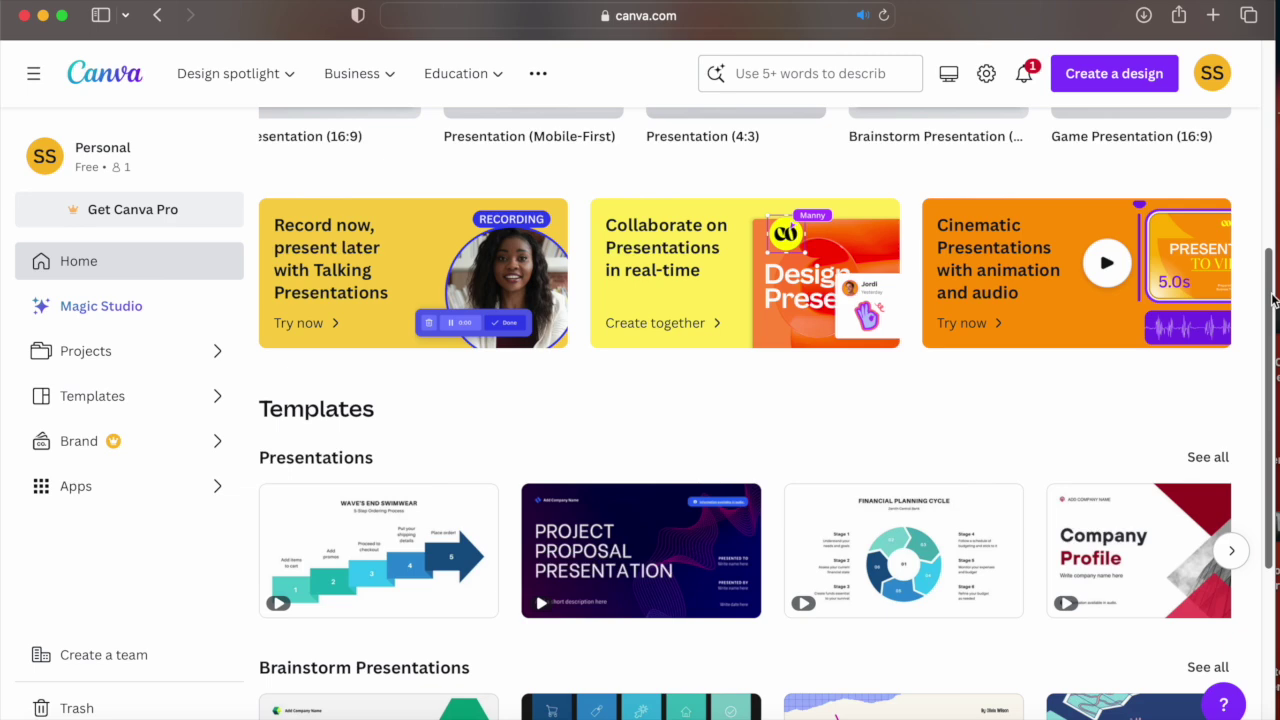
left_click_drag(1274, 300, 1266, 432)
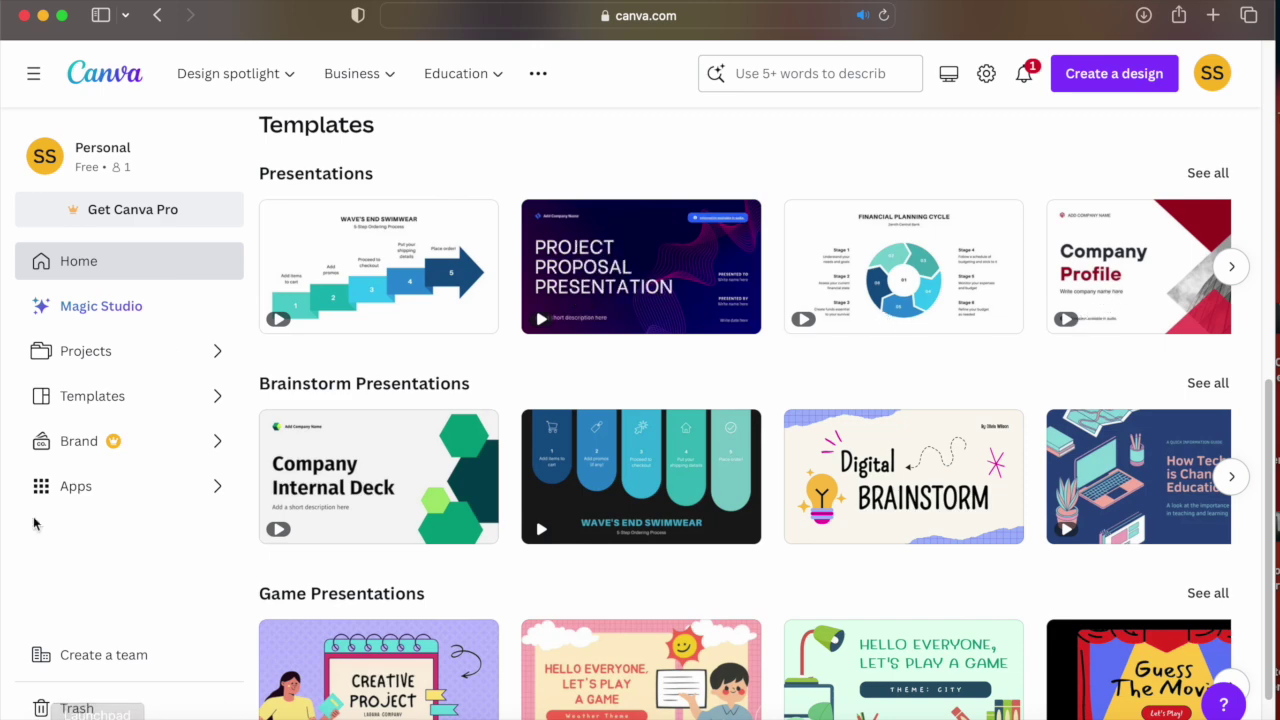
left_click(1233, 268)
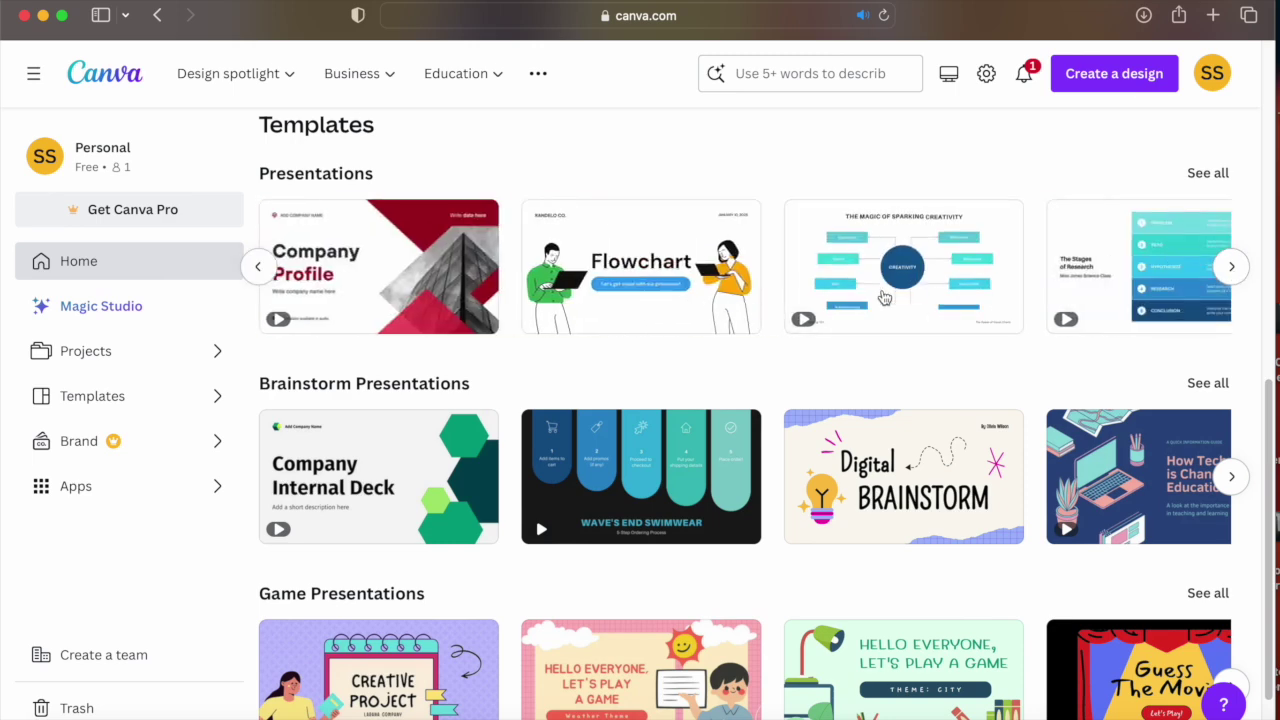
left_click(1234, 268)
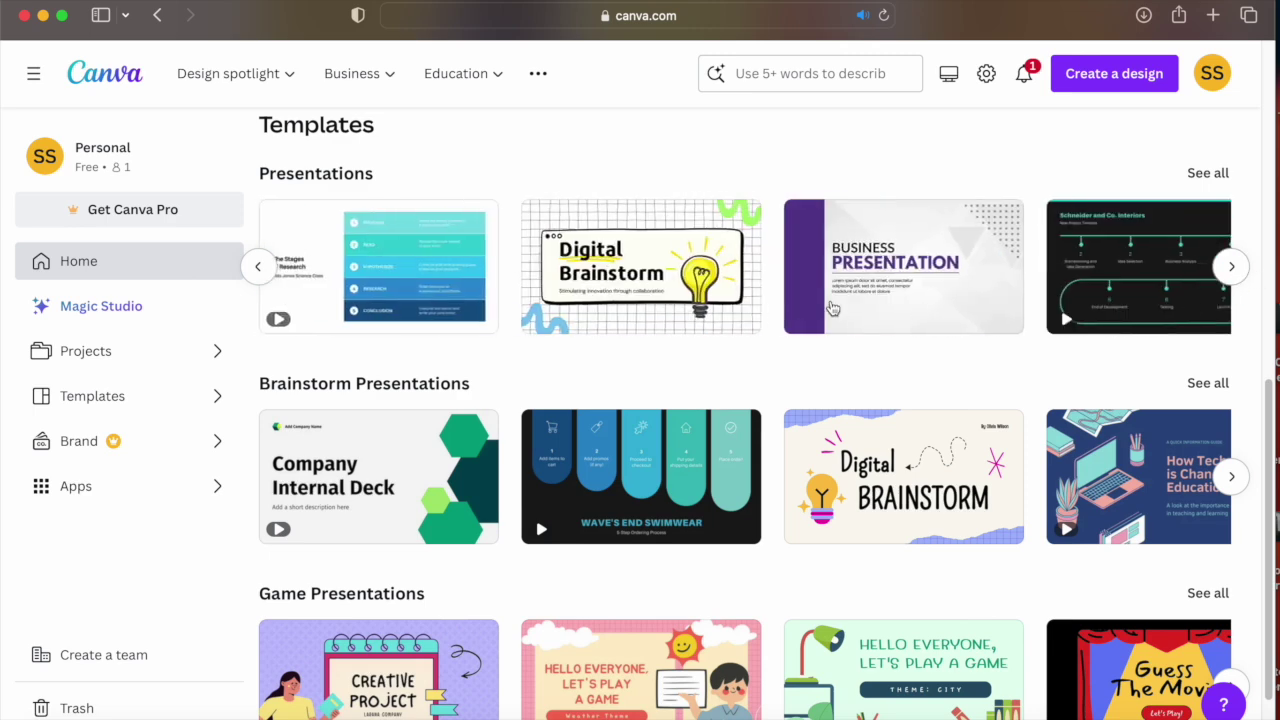
left_click(1231, 280)
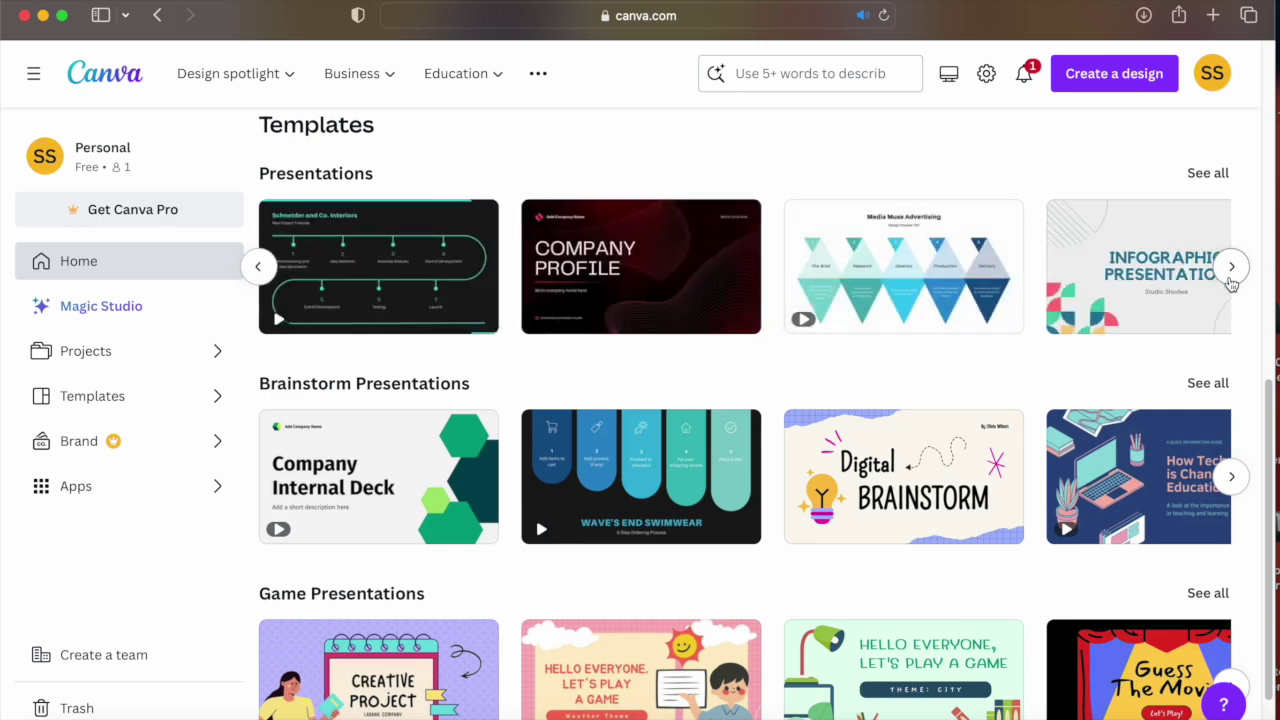
left_click(1231, 270)
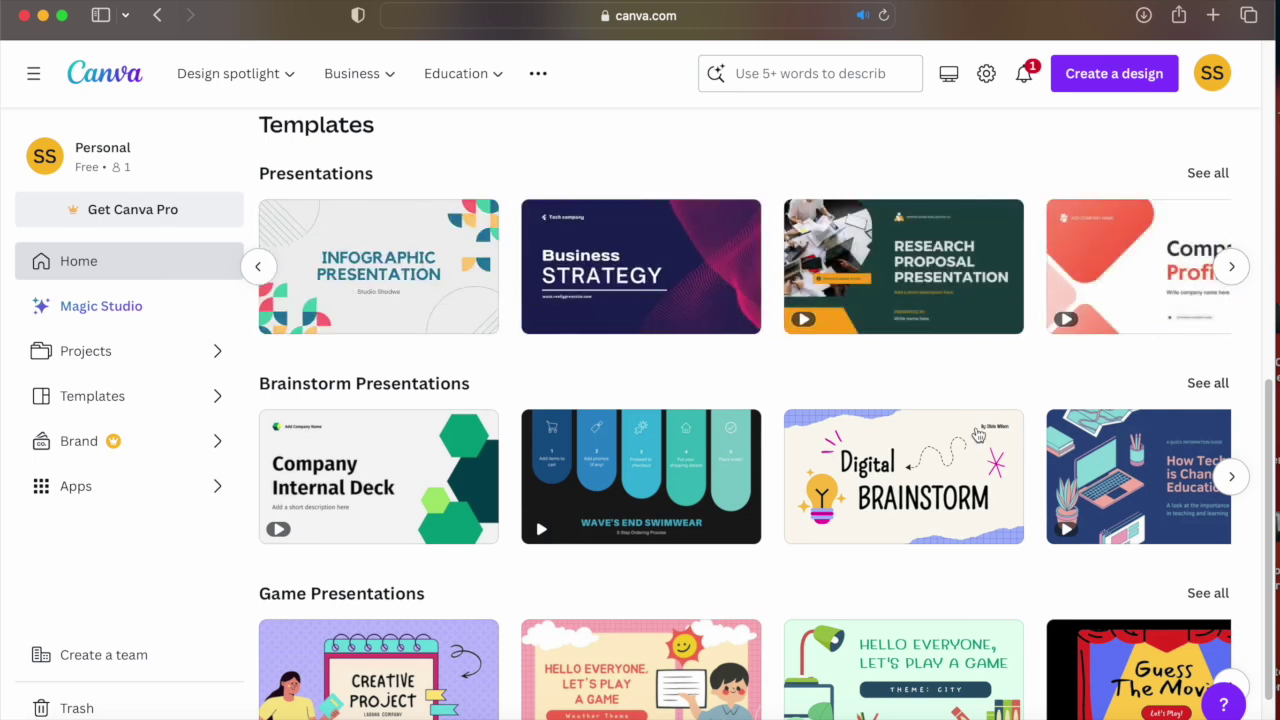
left_click(1218, 274)
left_click(1218, 274)
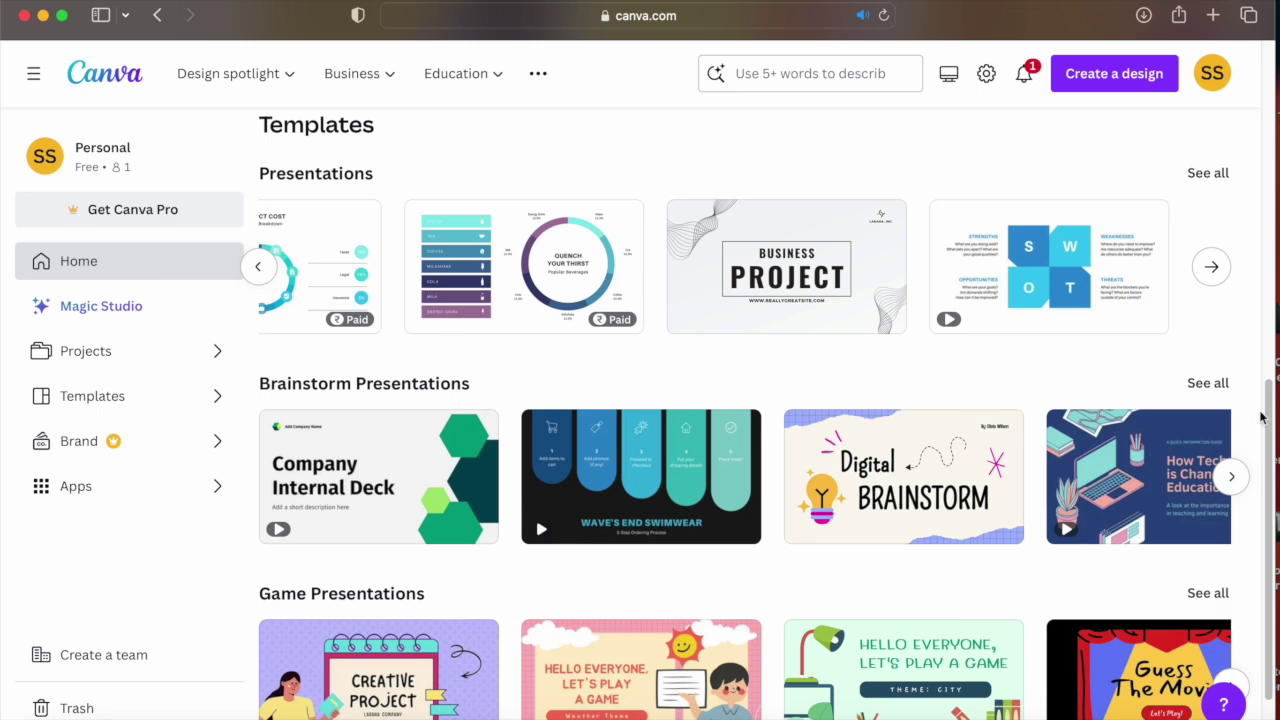
- Browse the Brainstorm Presentations template row on the home page through to its last designs
scroll(1262, 418, "down", 2)
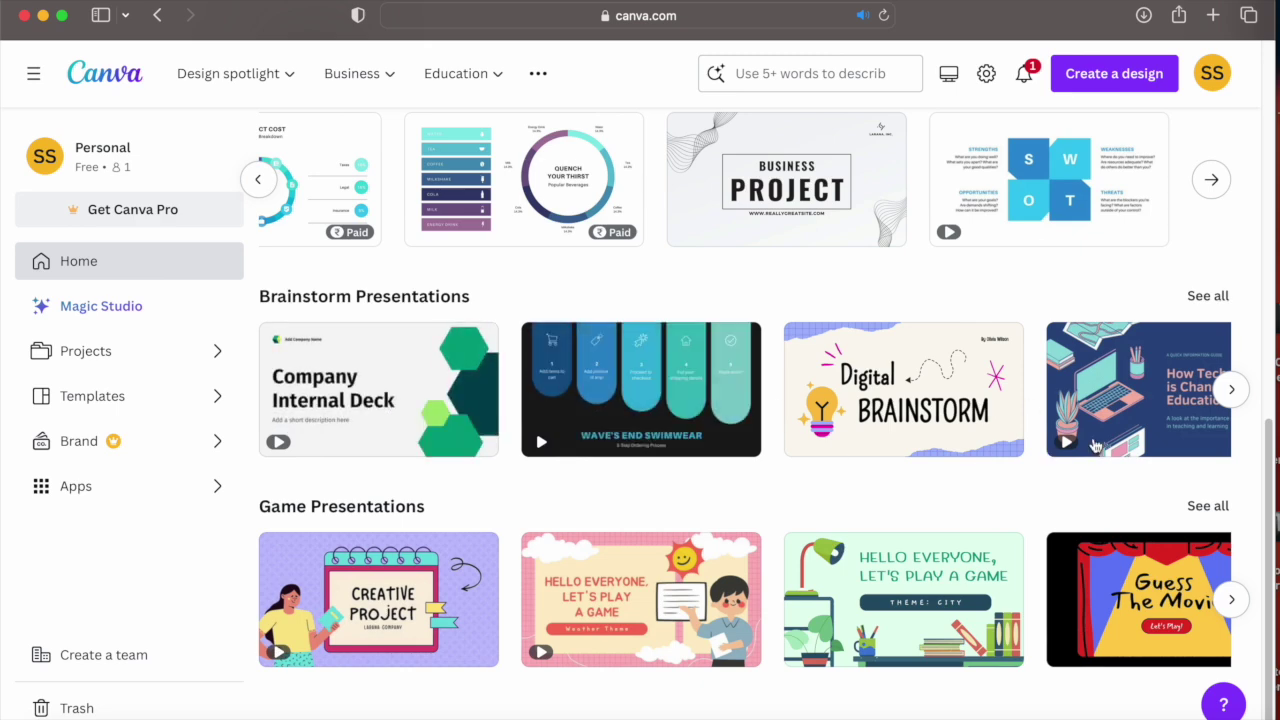
left_click(1232, 390)
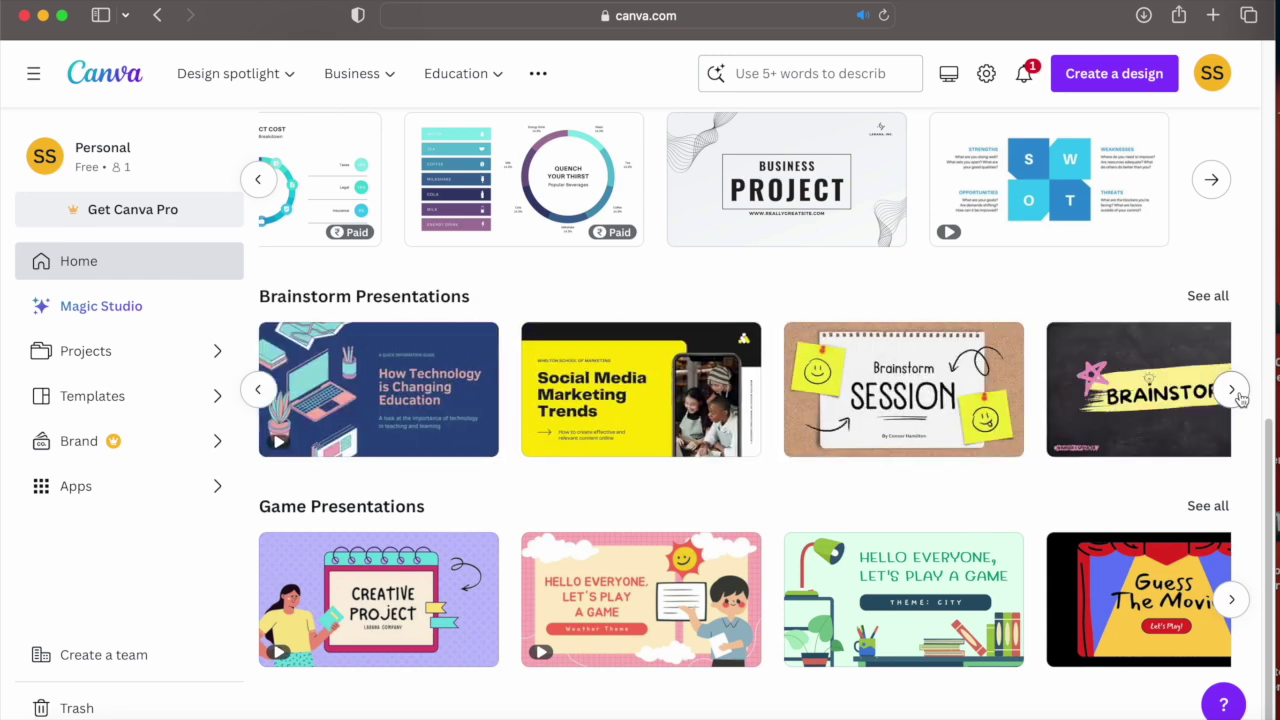
left_click(1232, 390)
left_click(1232, 390)
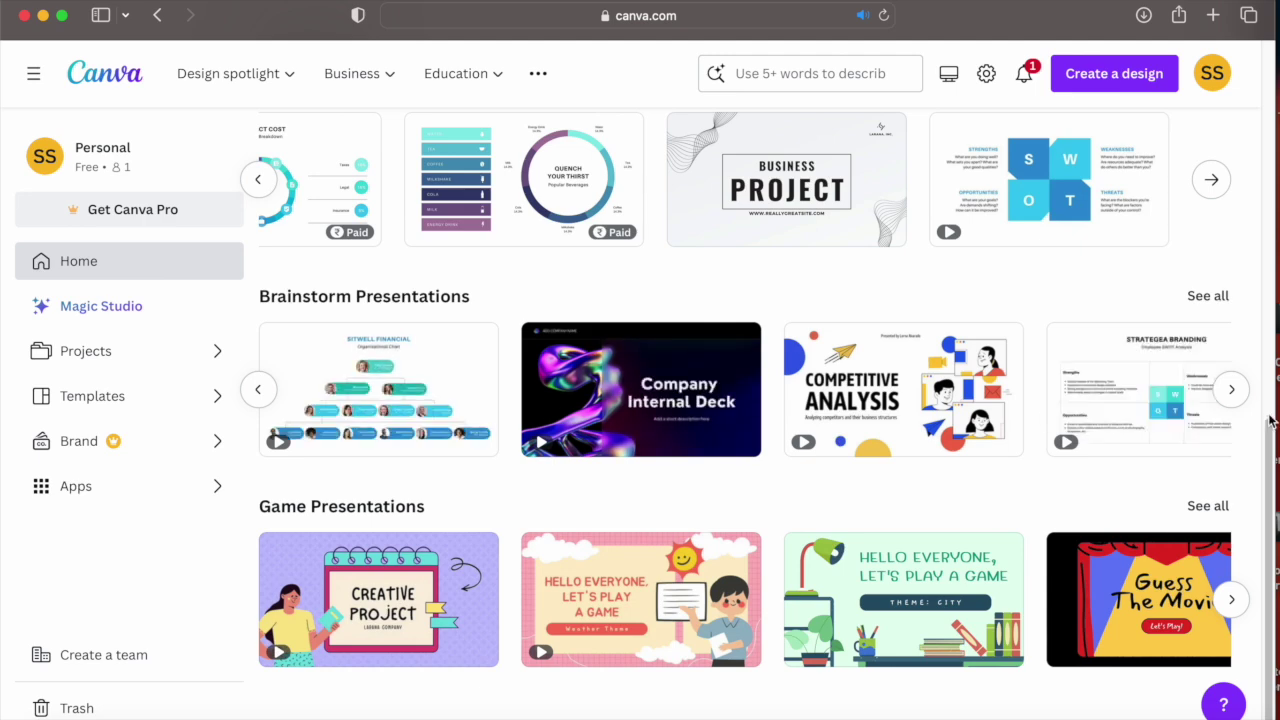
left_click(1235, 401)
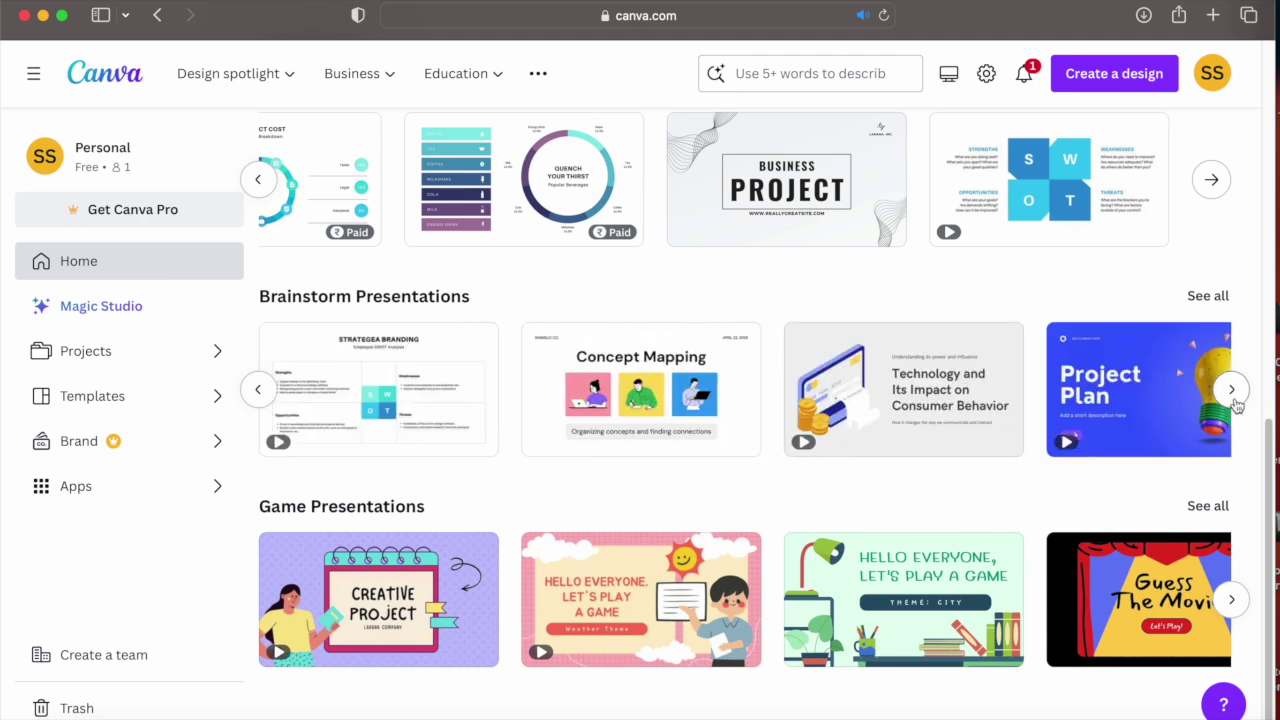
left_click(1235, 401)
left_click(1233, 395)
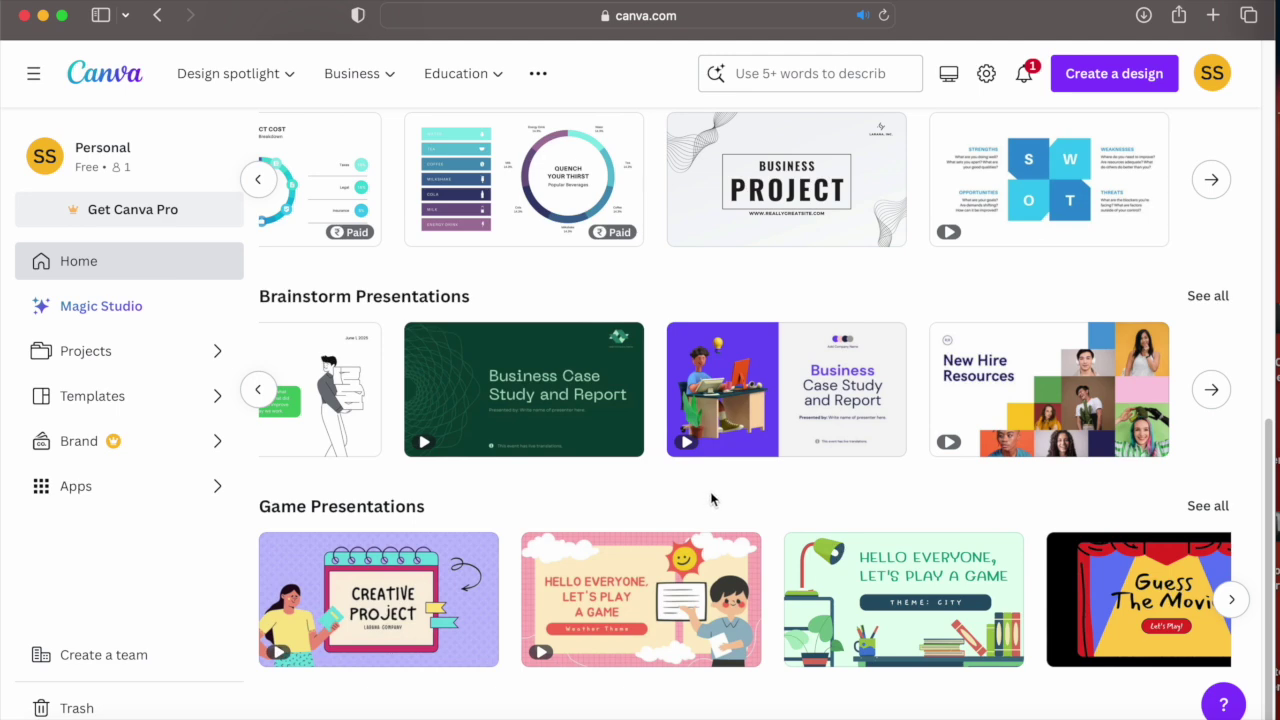
- Open the full collection of brainstorm presentation templates and examine the designs it offers
left_click(1212, 404)
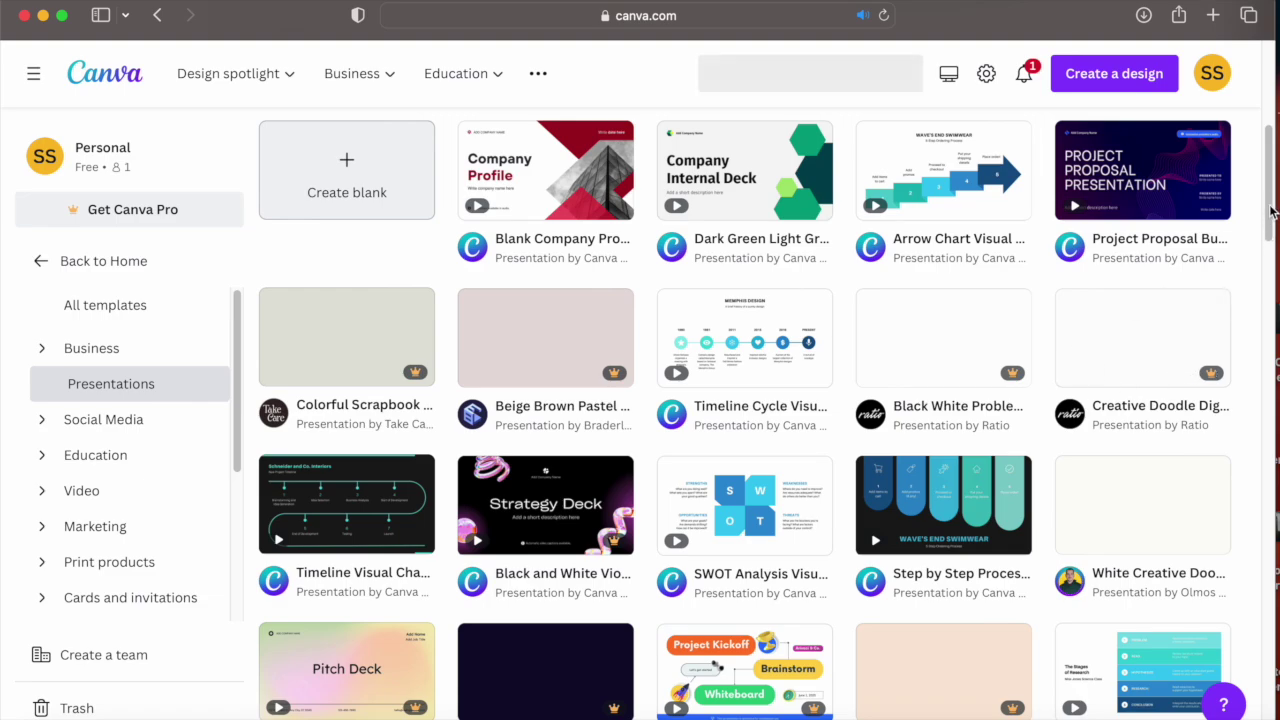
scroll(1268, 195, "down", 3)
left_click_drag(1268, 175, 1248, 437)
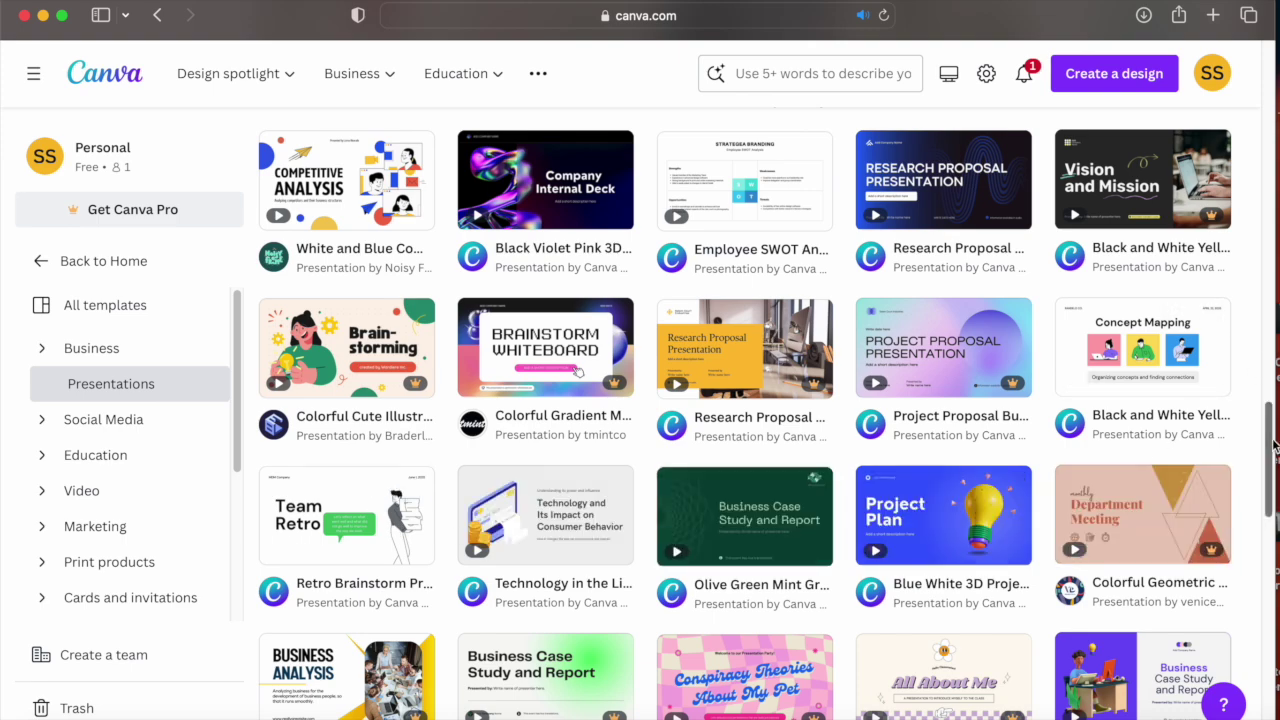
left_click_drag(1274, 447, 1254, 578)
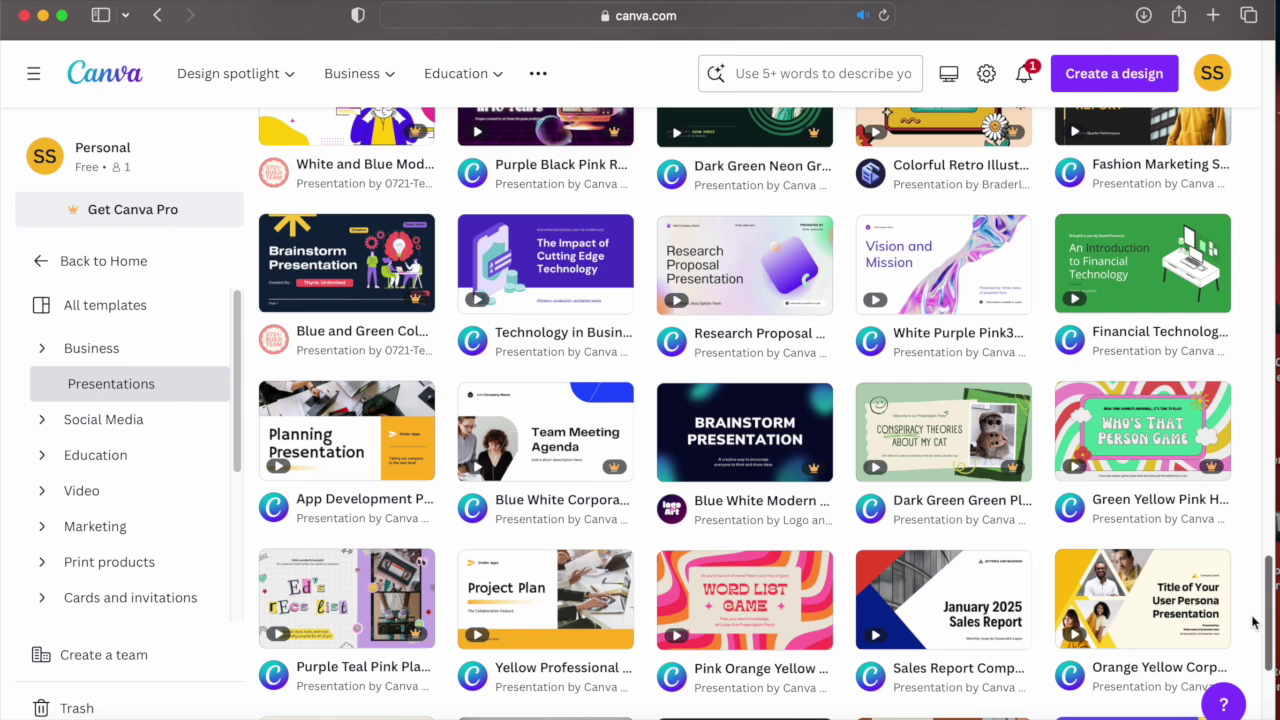
scroll(1253, 620, "down", 5)
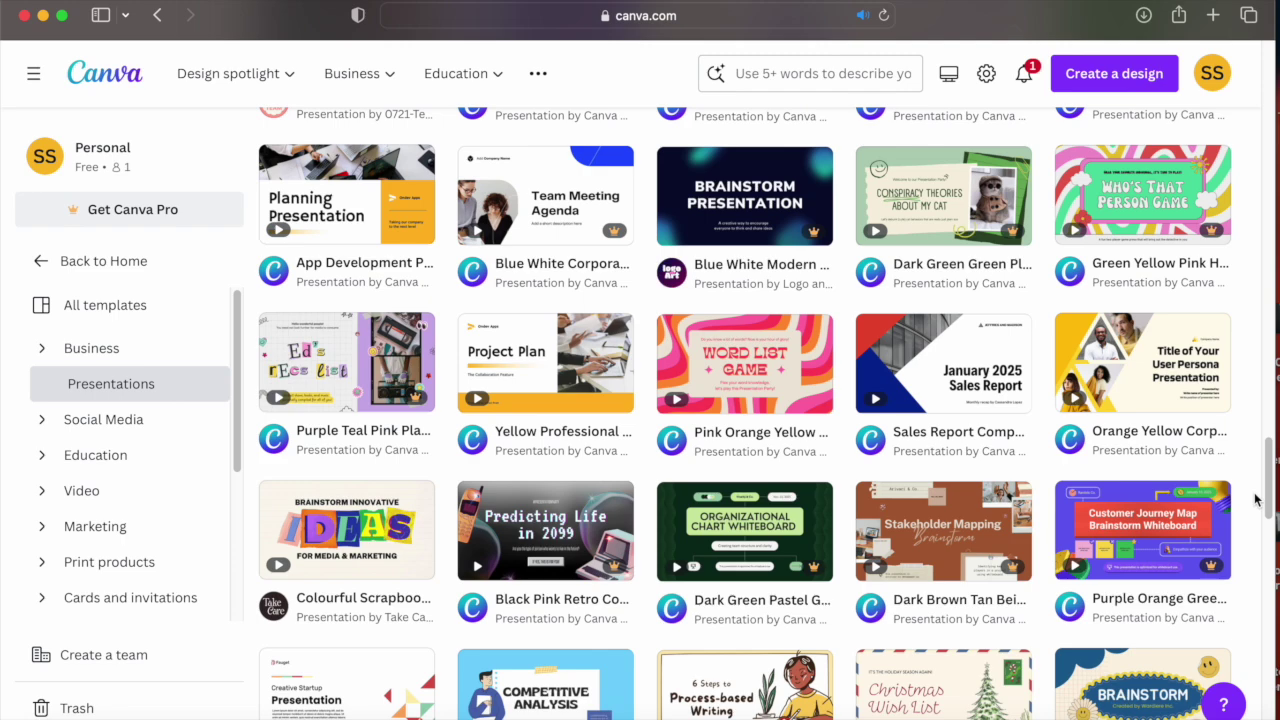
left_click_drag(1269, 463, 1262, 524)
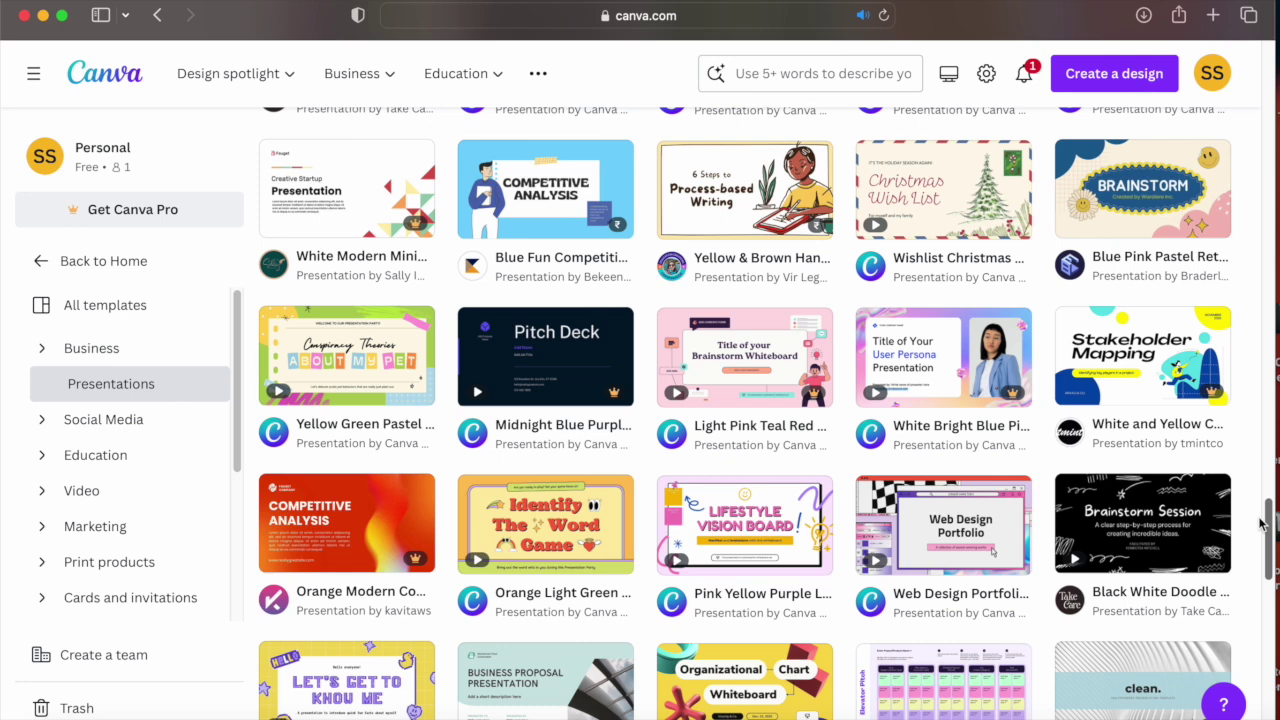
left_click_drag(1262, 524, 1264, 655)
scroll(1262, 670, "down", 10)
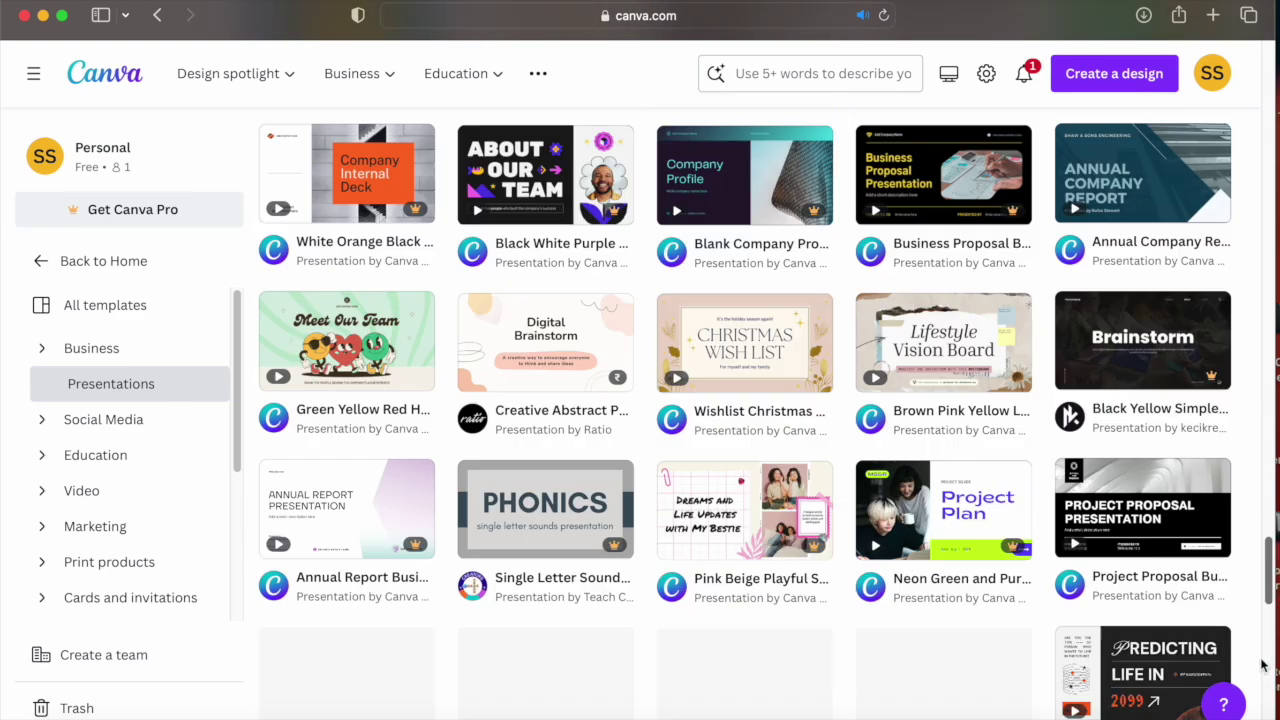
scroll(1259, 688, "down", 10)
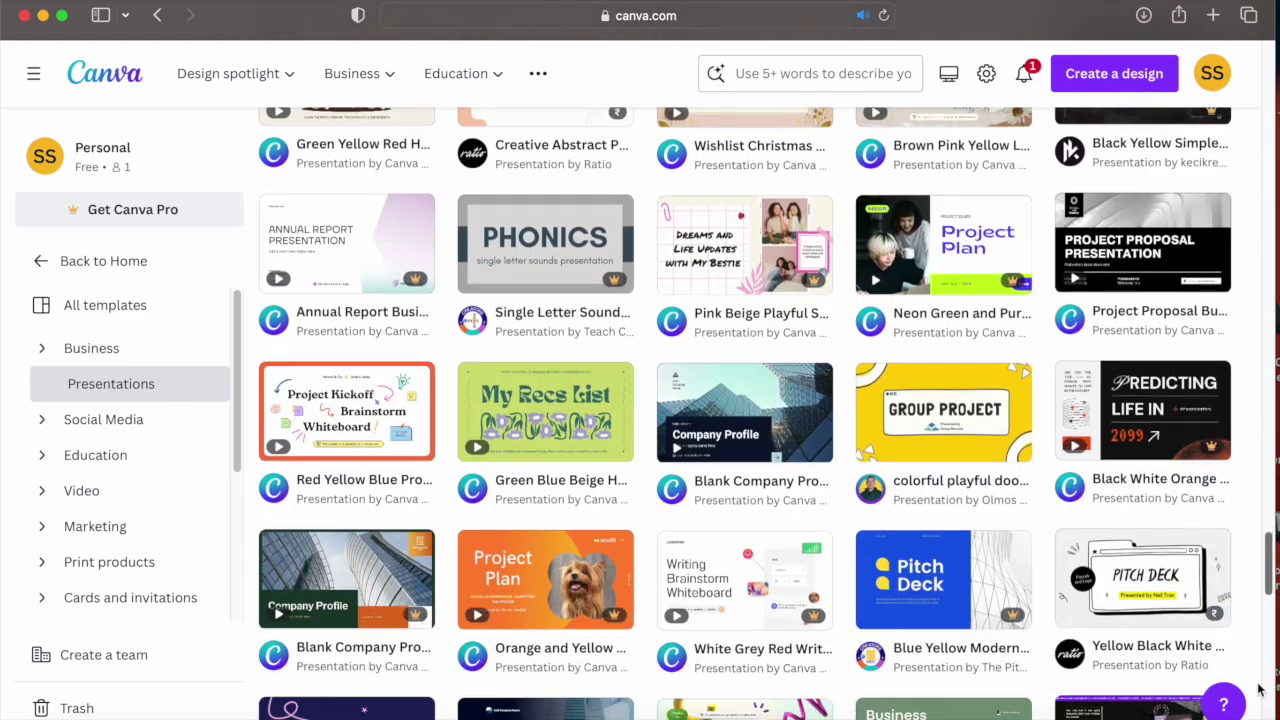
scroll(1259, 688, "down", 5)
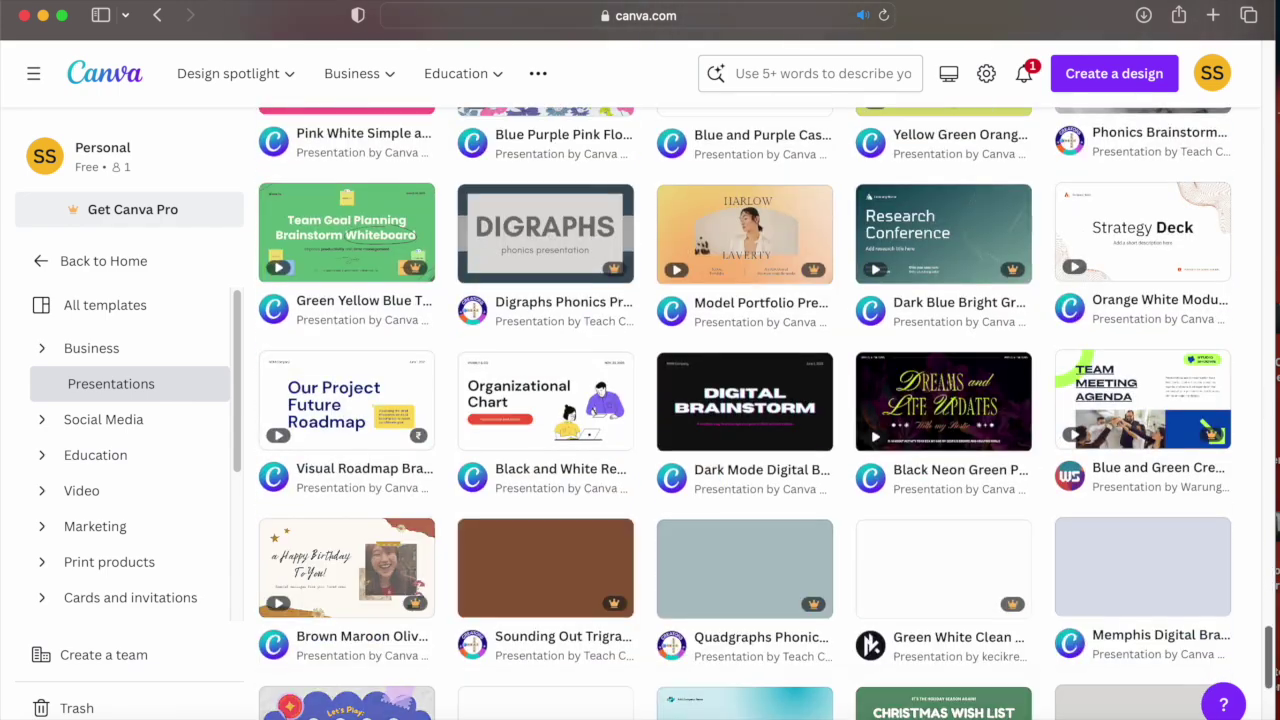
scroll(1240, 383, "up", 10)
scroll(1236, 300, "up", 15)
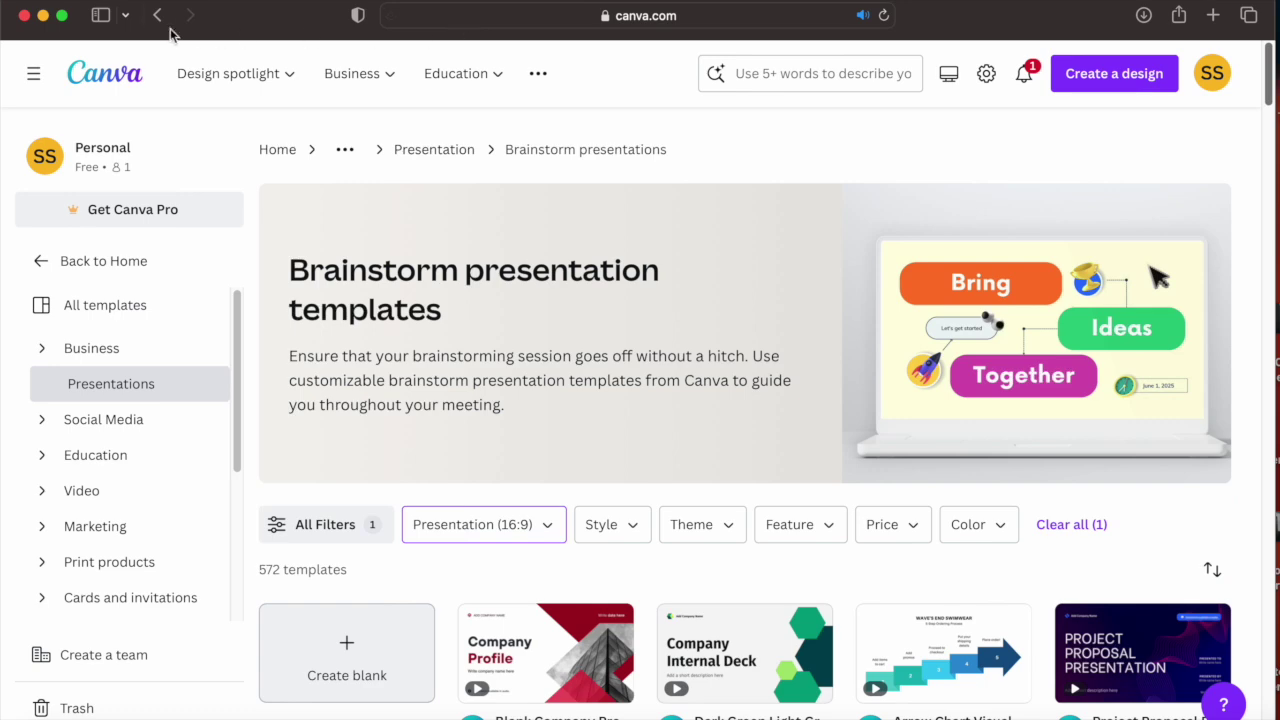
- Return to the home page and browse the designs in the Game Presentations template row
left_click(157, 15)
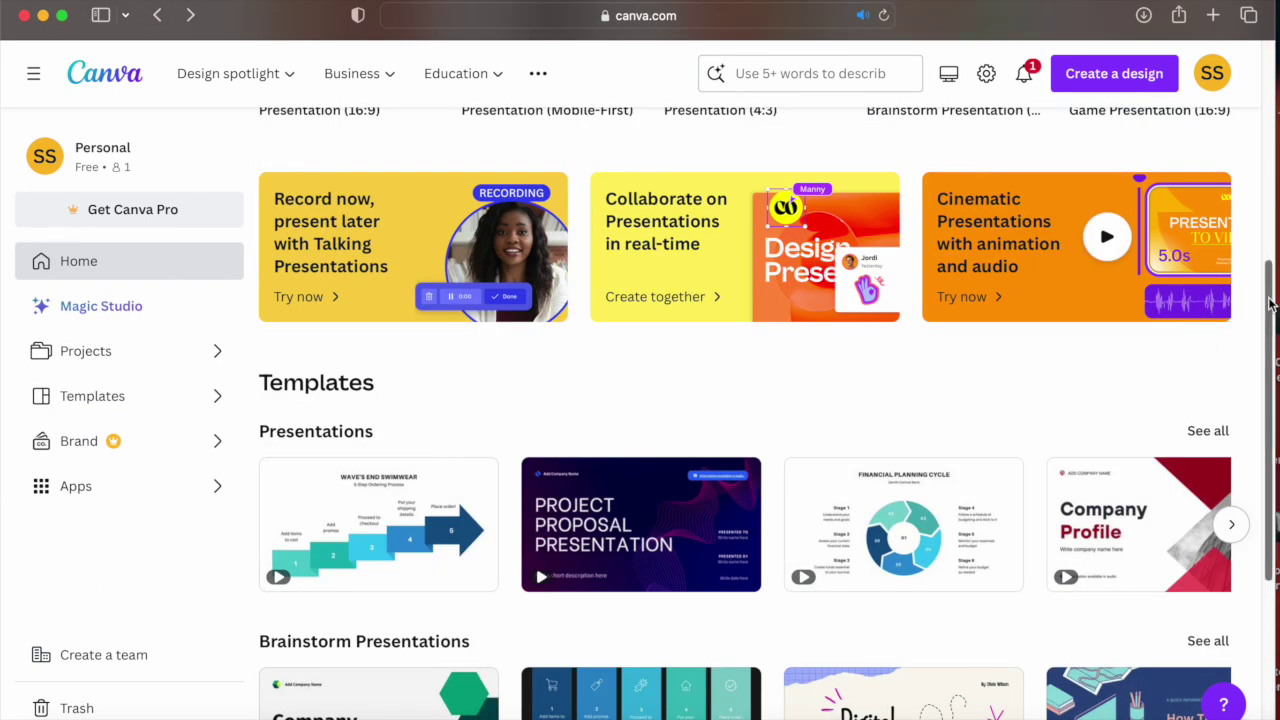
scroll(1264, 303, "down", 5)
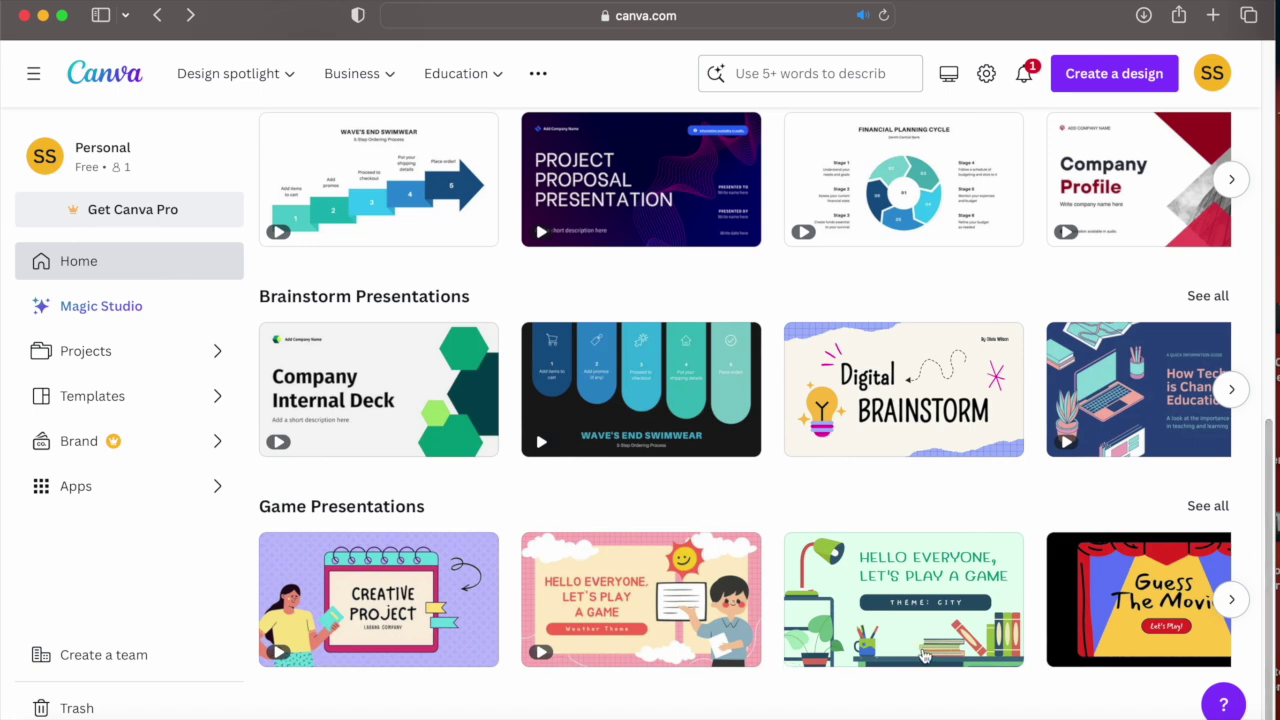
left_click(1233, 599)
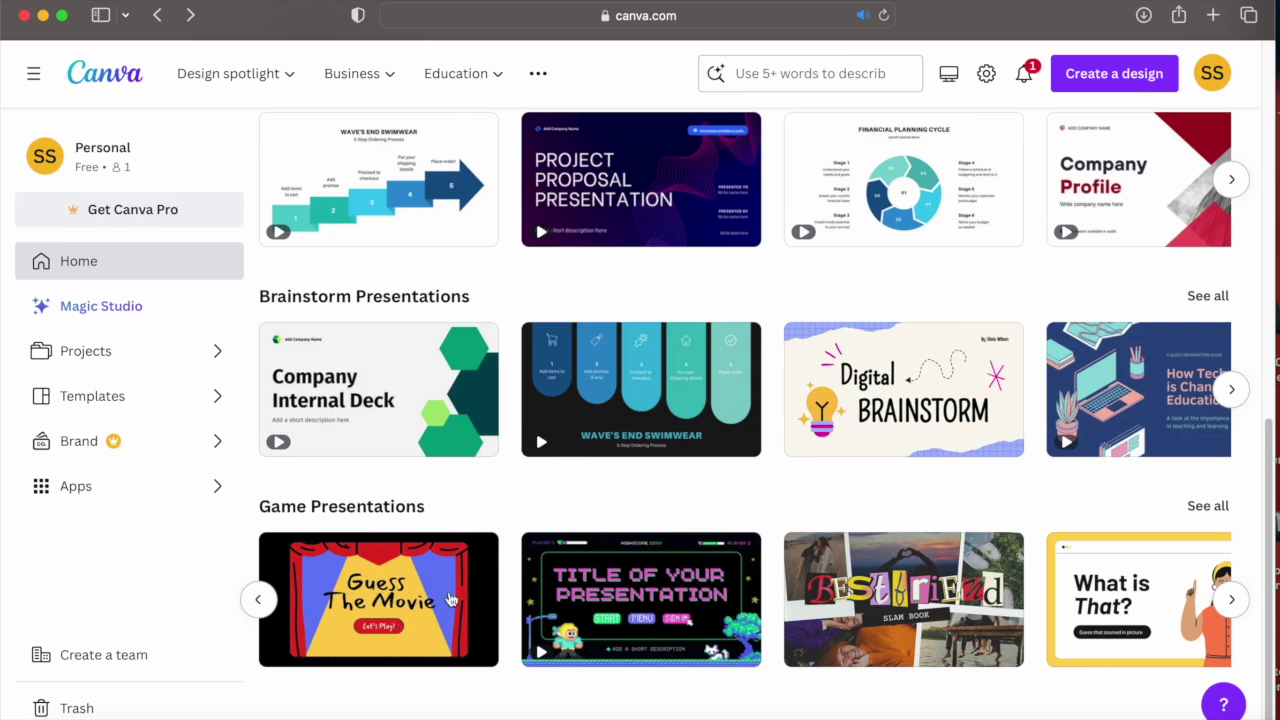
left_click(1232, 599)
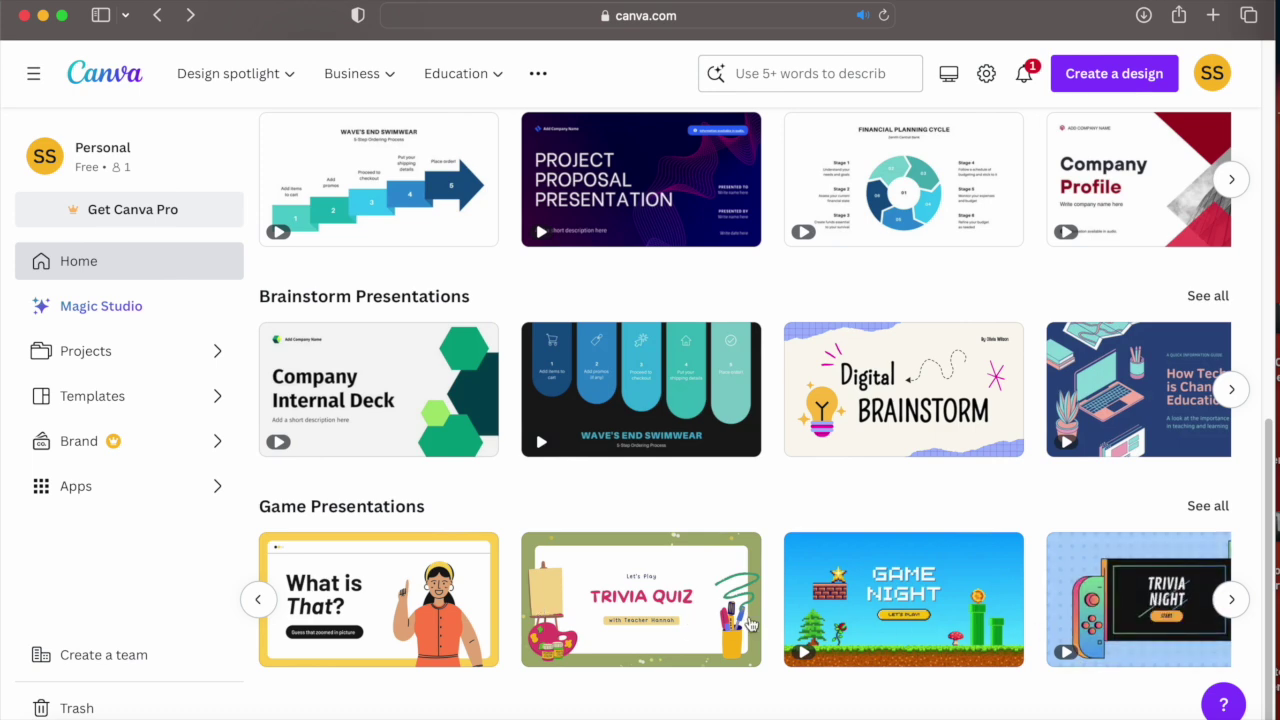
left_click(1232, 599)
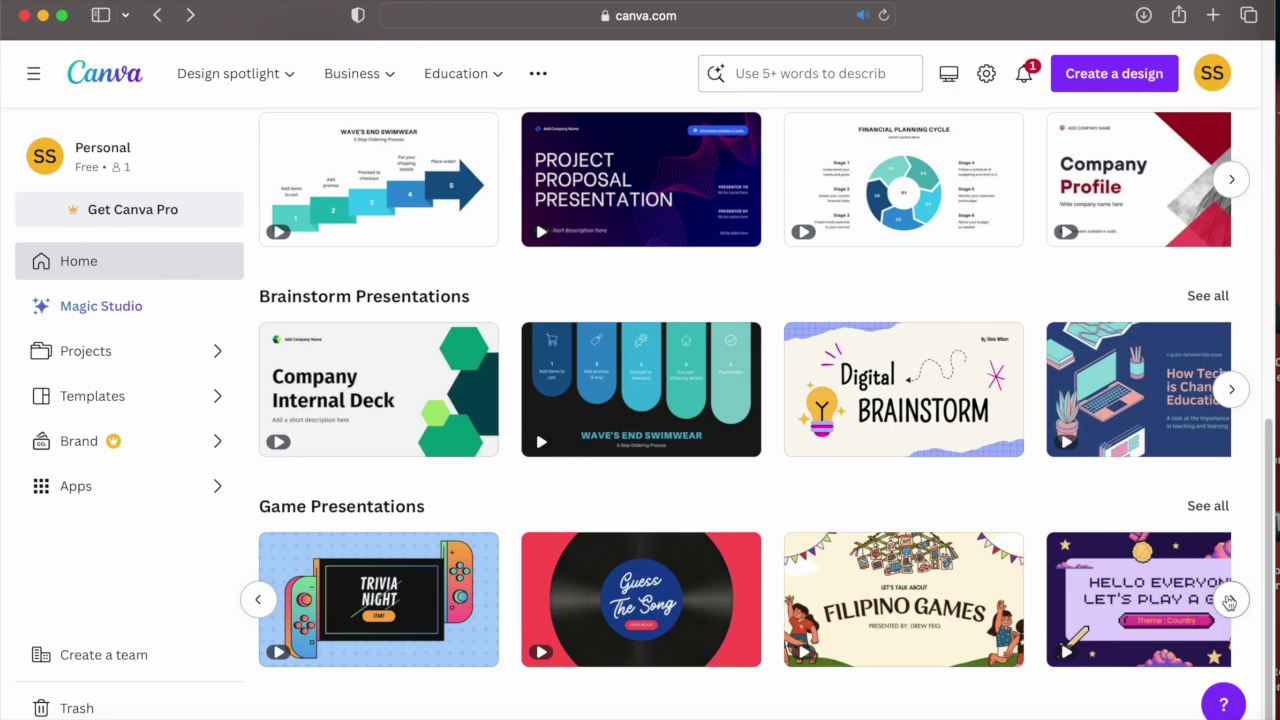
- From the full collection of game presentation templates, open the yellow "What is That?" picture-guessing template for customizing
left_click(1208, 506)
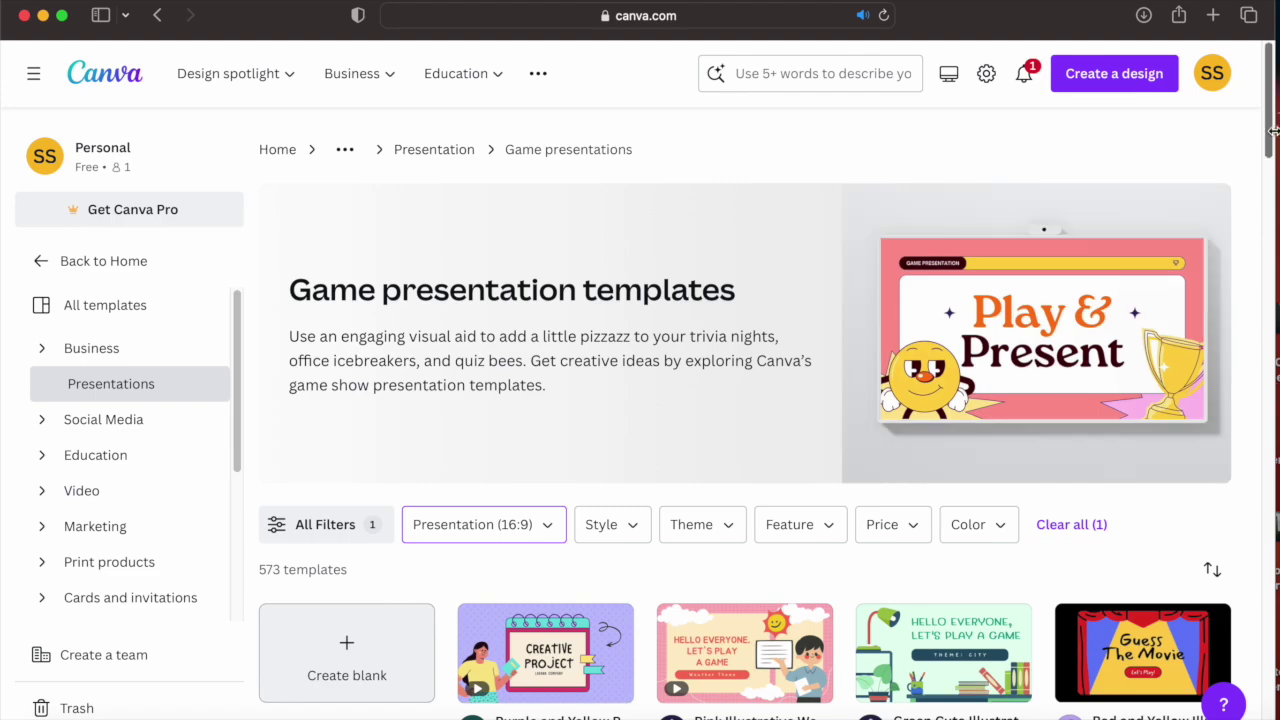
scroll(1256, 213, "down", 5)
scroll(1256, 211, "up", 1)
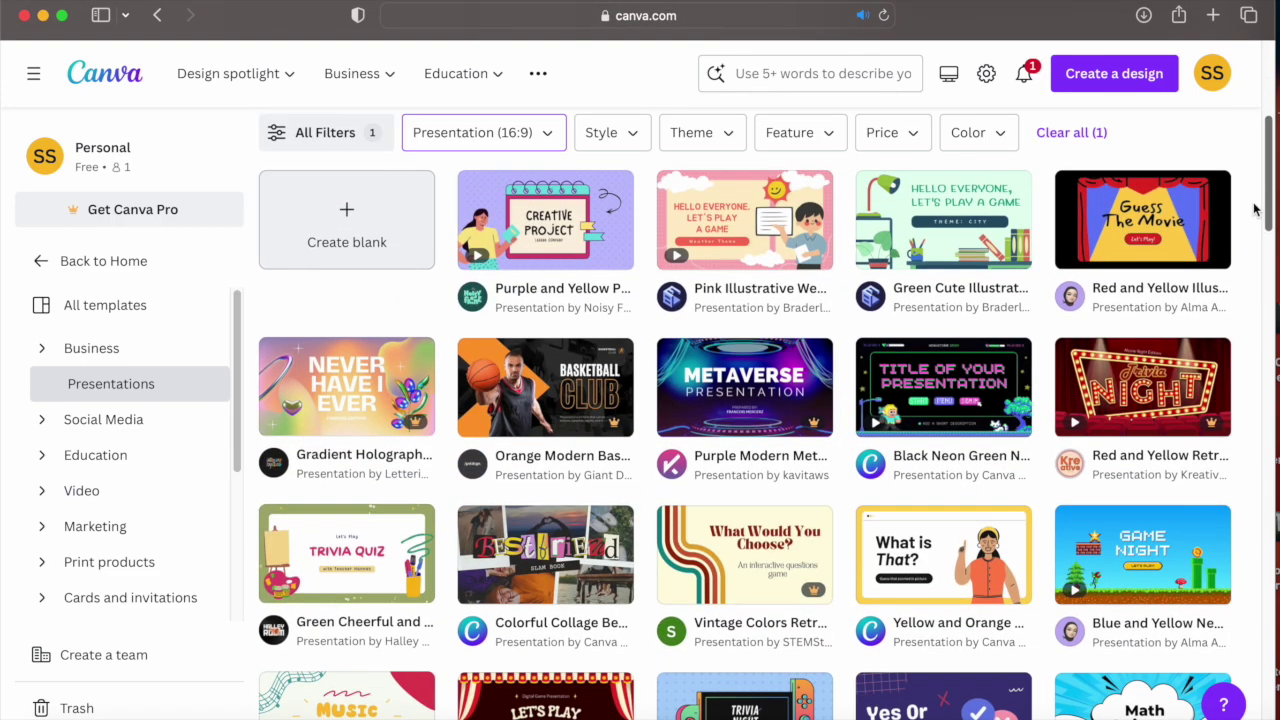
scroll(1256, 209, "down", 3)
scroll(1256, 209, "up", 2)
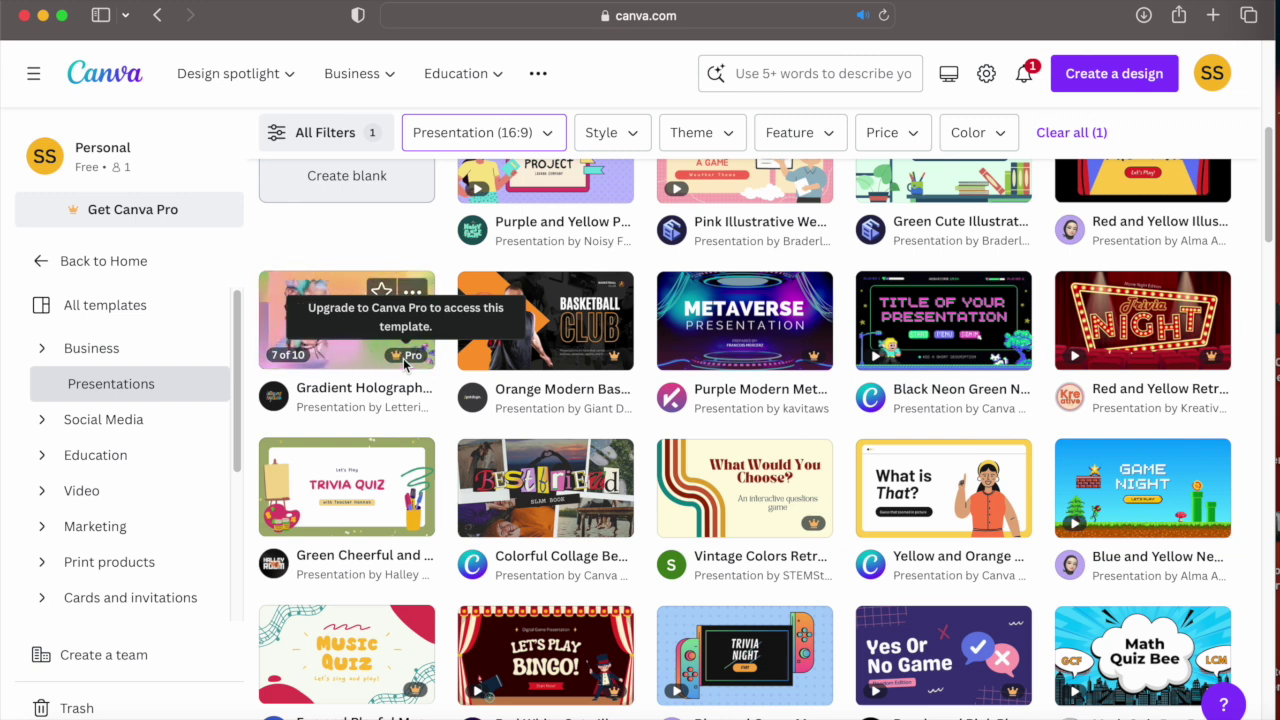
left_click(951, 512)
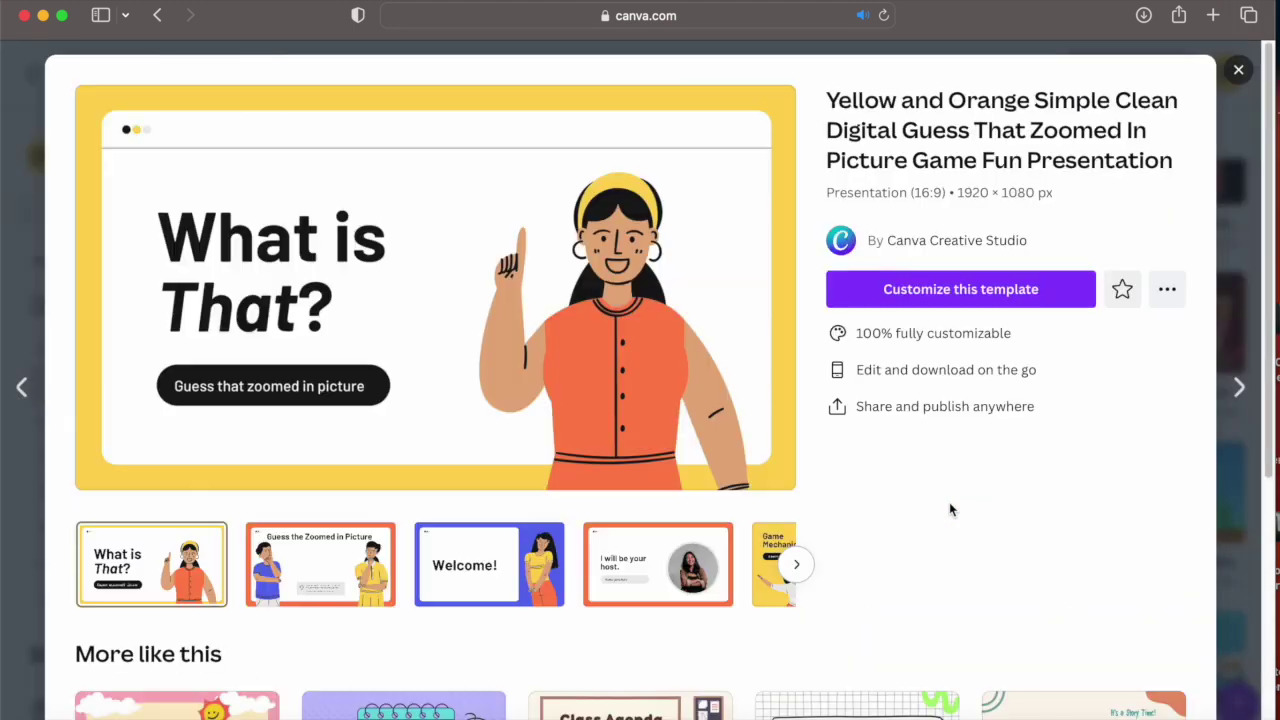
left_click(951, 300)
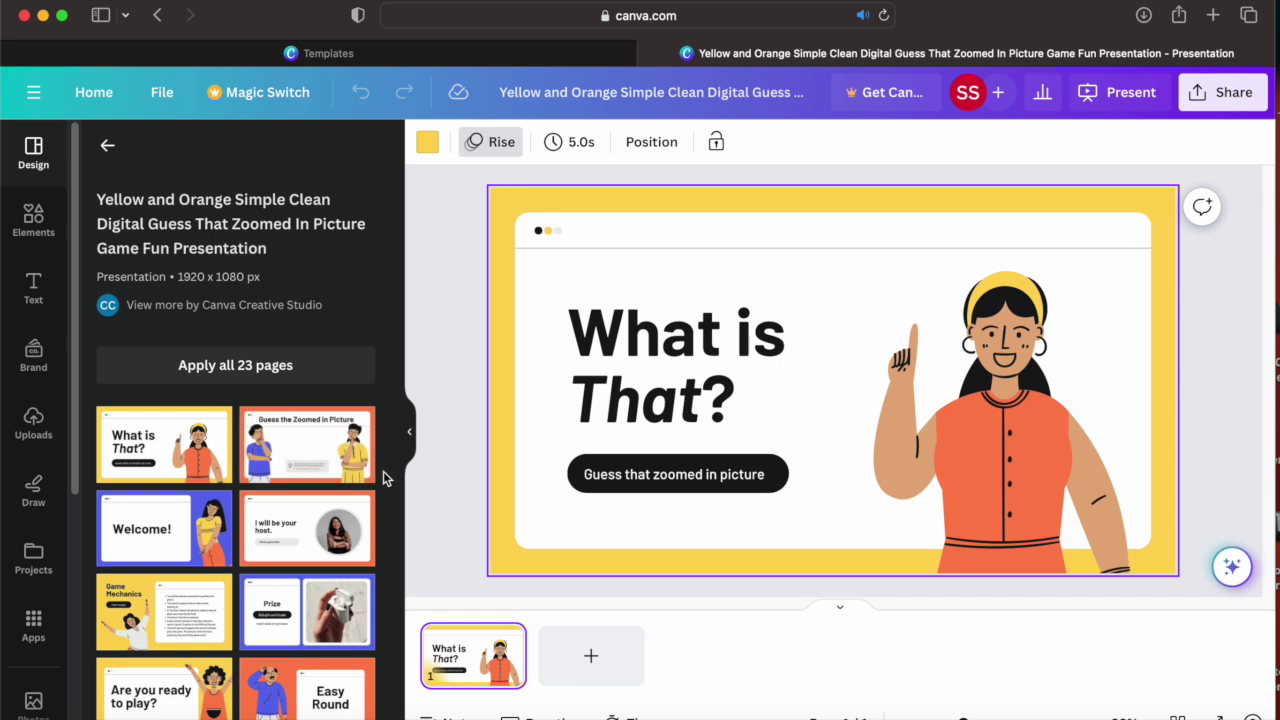
- Move the woman illustration upward on the "What is That?" cover slide and select the title text
left_click(701, 418)
left_click(935, 422)
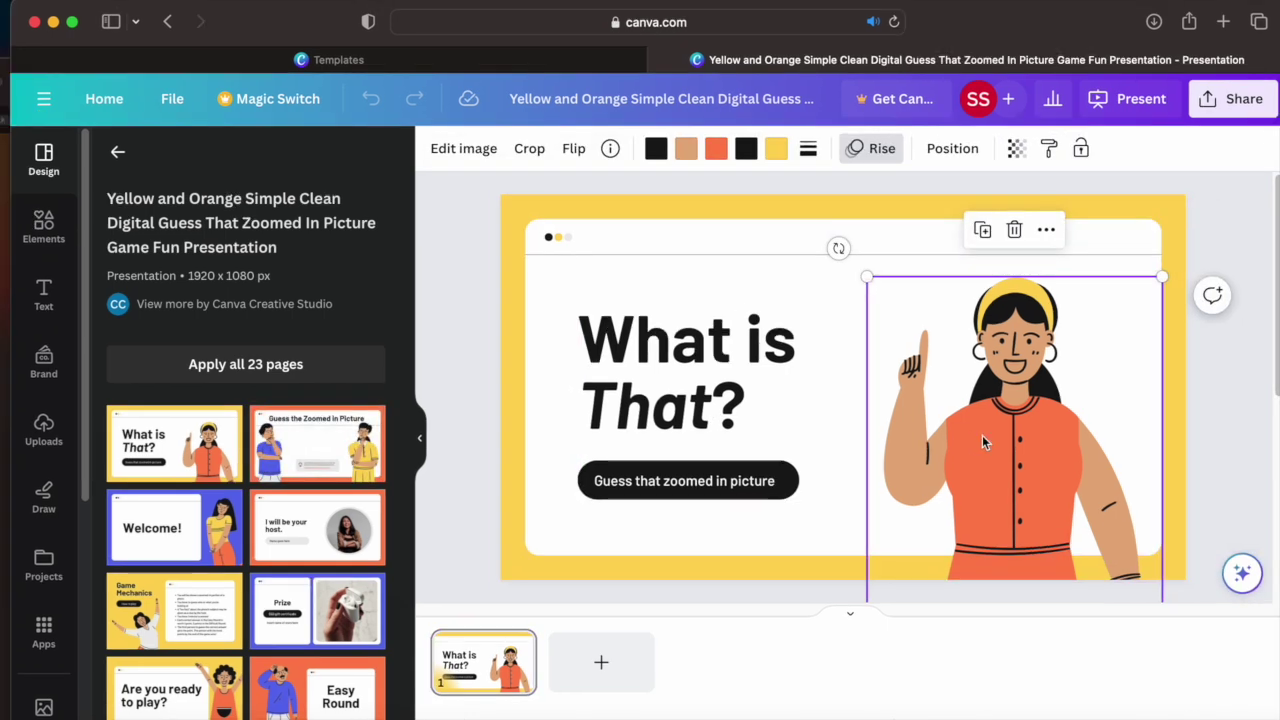
left_click_drag(940, 425, 985, 395)
left_click(750, 390)
- Try the template's zoomed-in picture, Welcome!, host and Prize layouts on the page, finishing with the Game Mechanics layout
left_click(318, 443)
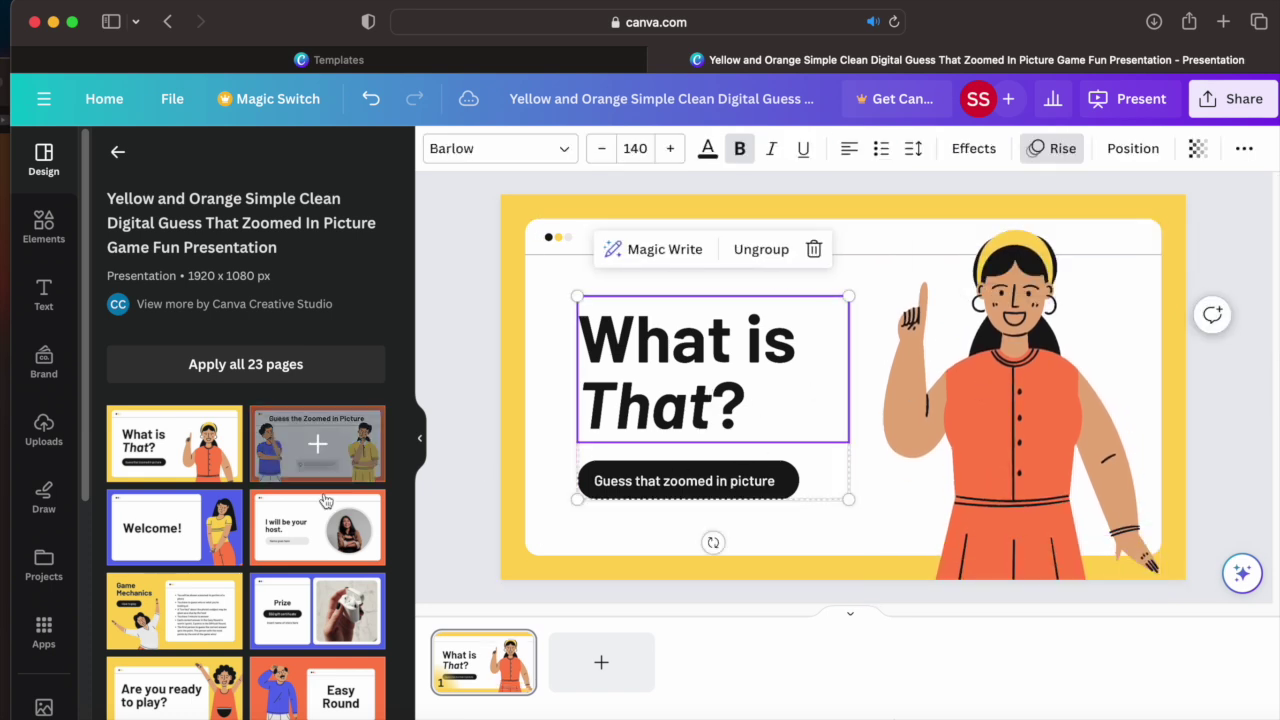
left_click(180, 547)
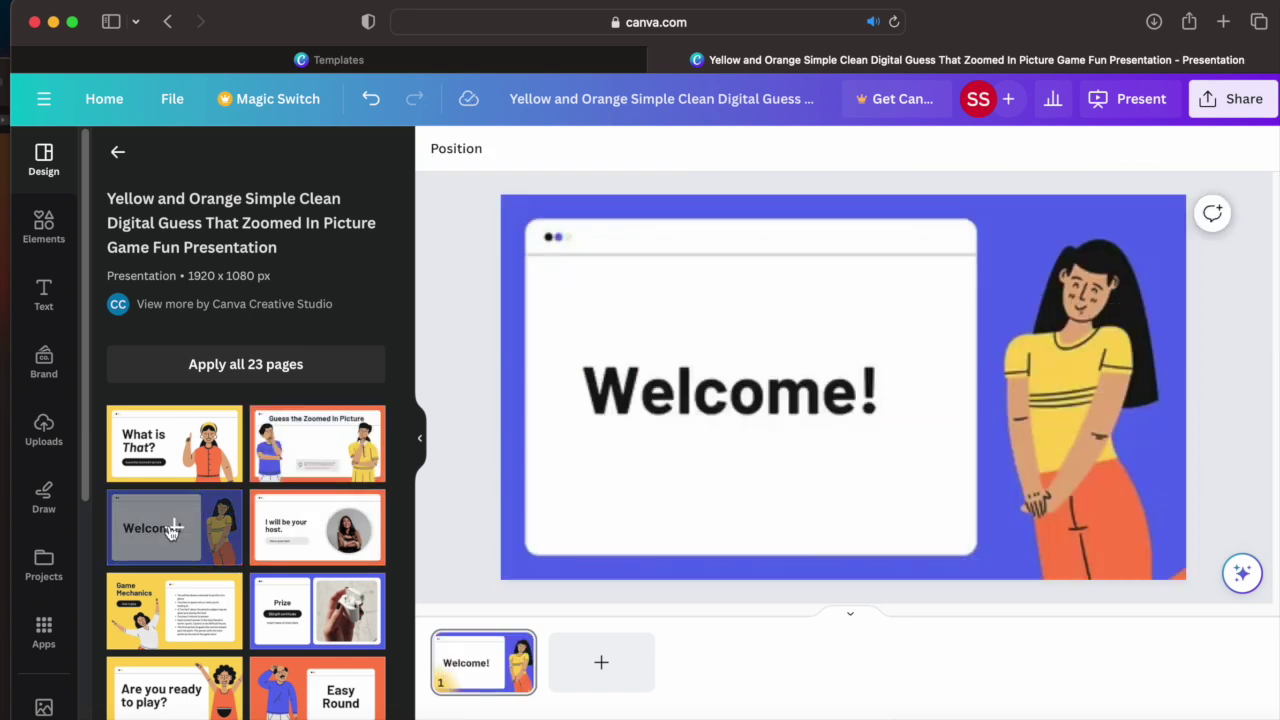
left_click(171, 606)
left_click(320, 528)
left_click(287, 610)
left_click(175, 610)
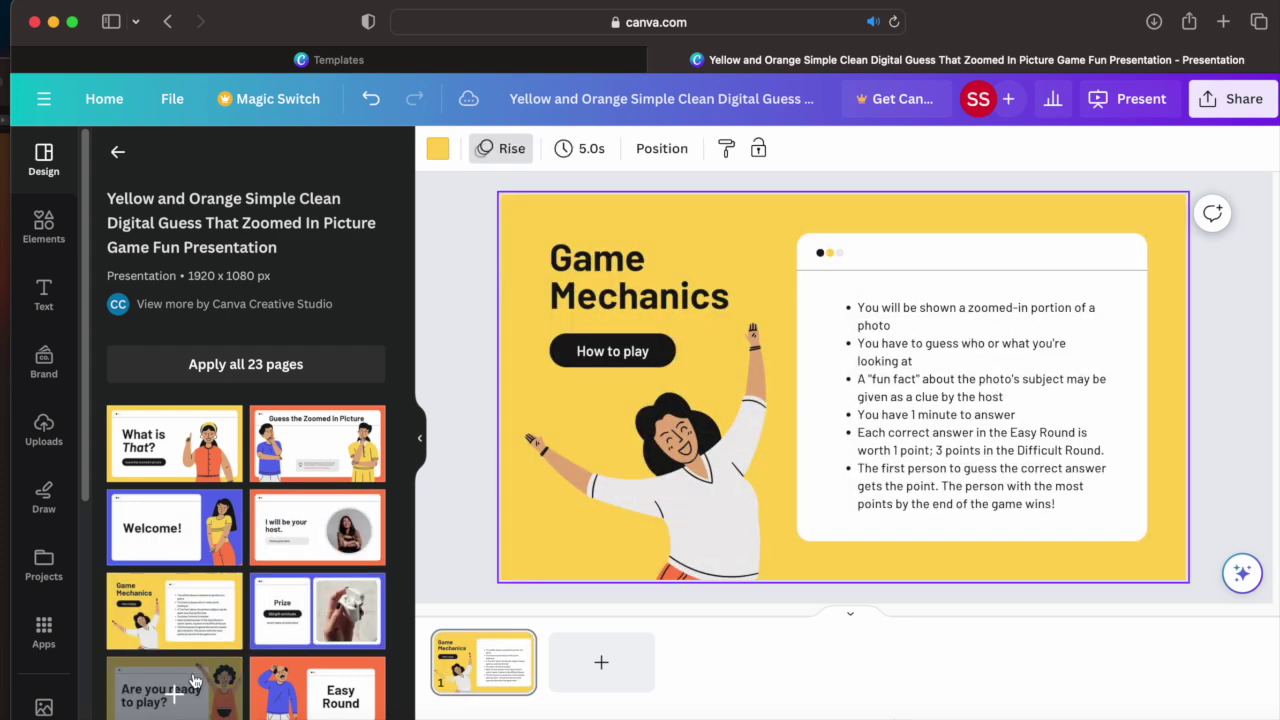
- Add the template's "What is That?" and "Guess the Zoomed in Picture" layouts as new pages after Game Mechanics
left_click(352, 690)
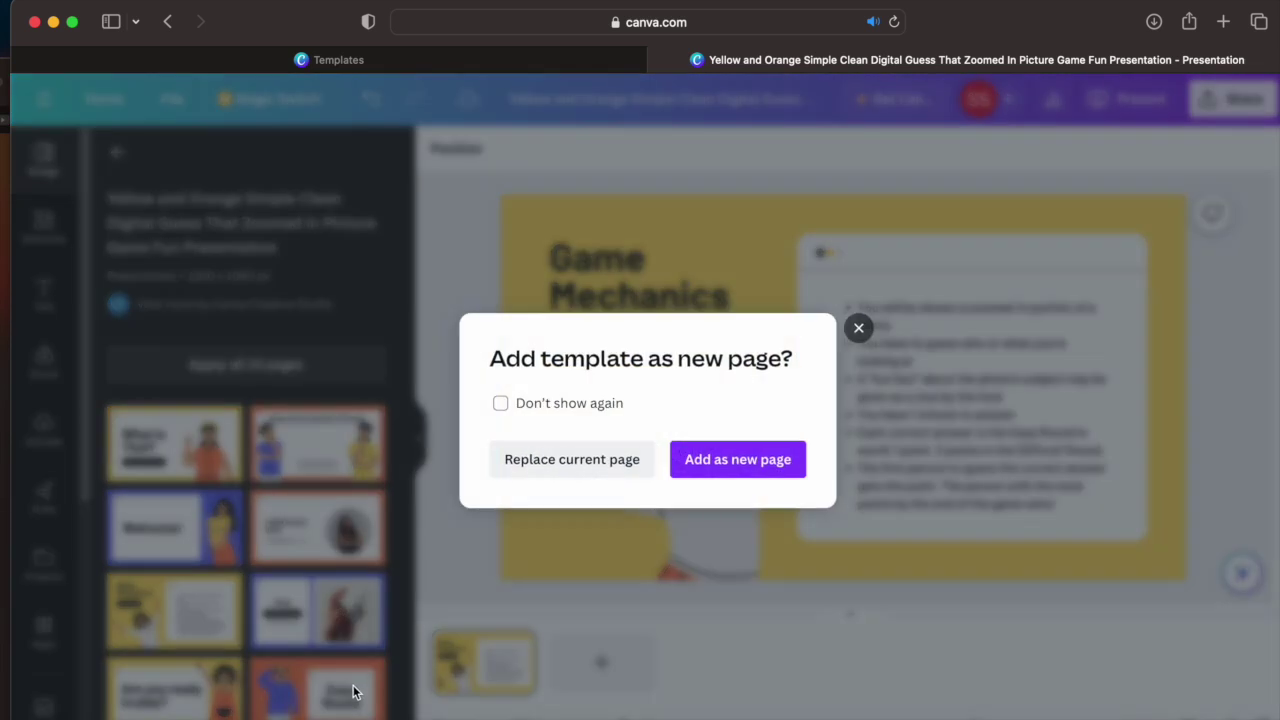
left_click(858, 328)
left_click(170, 460)
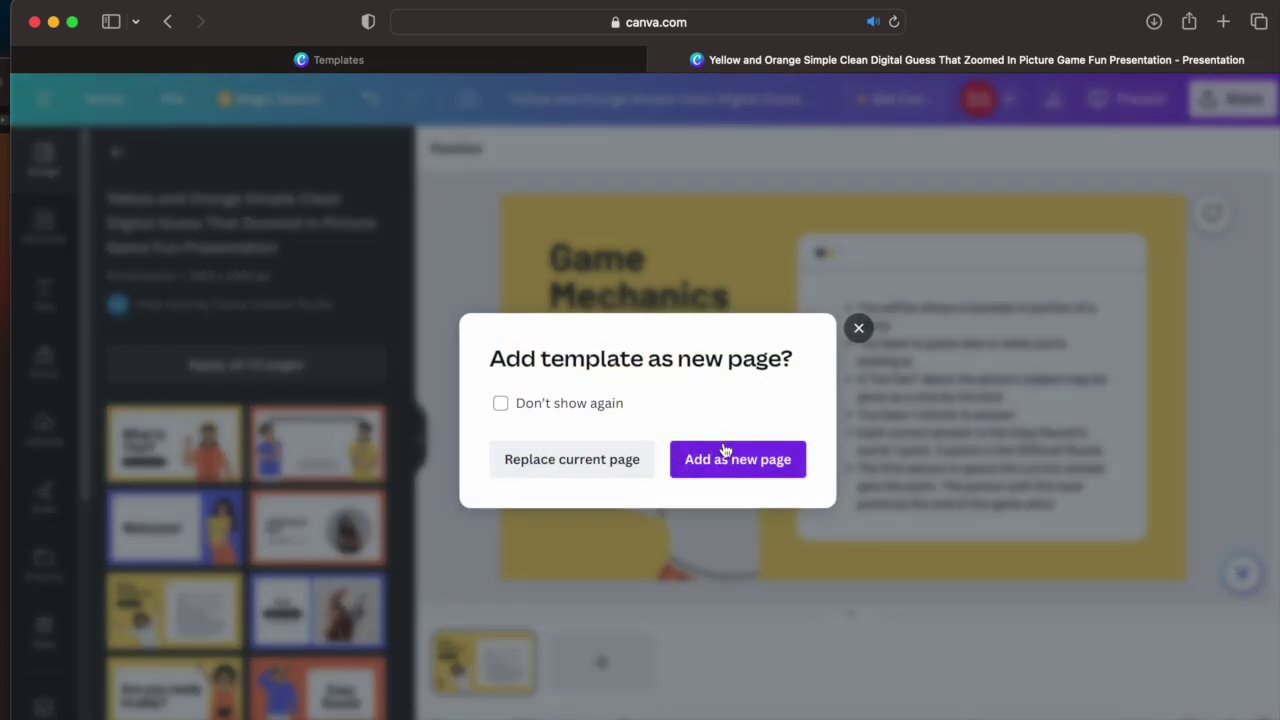
left_click(722, 468)
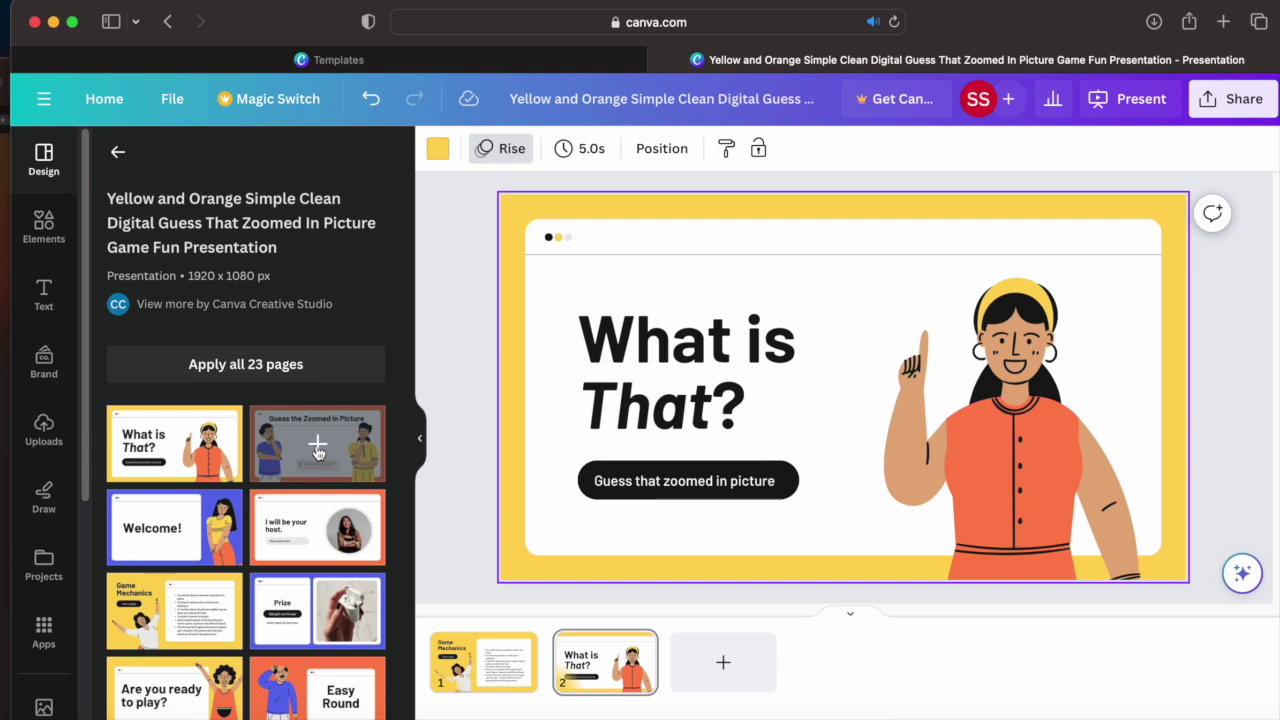
left_click(317, 452)
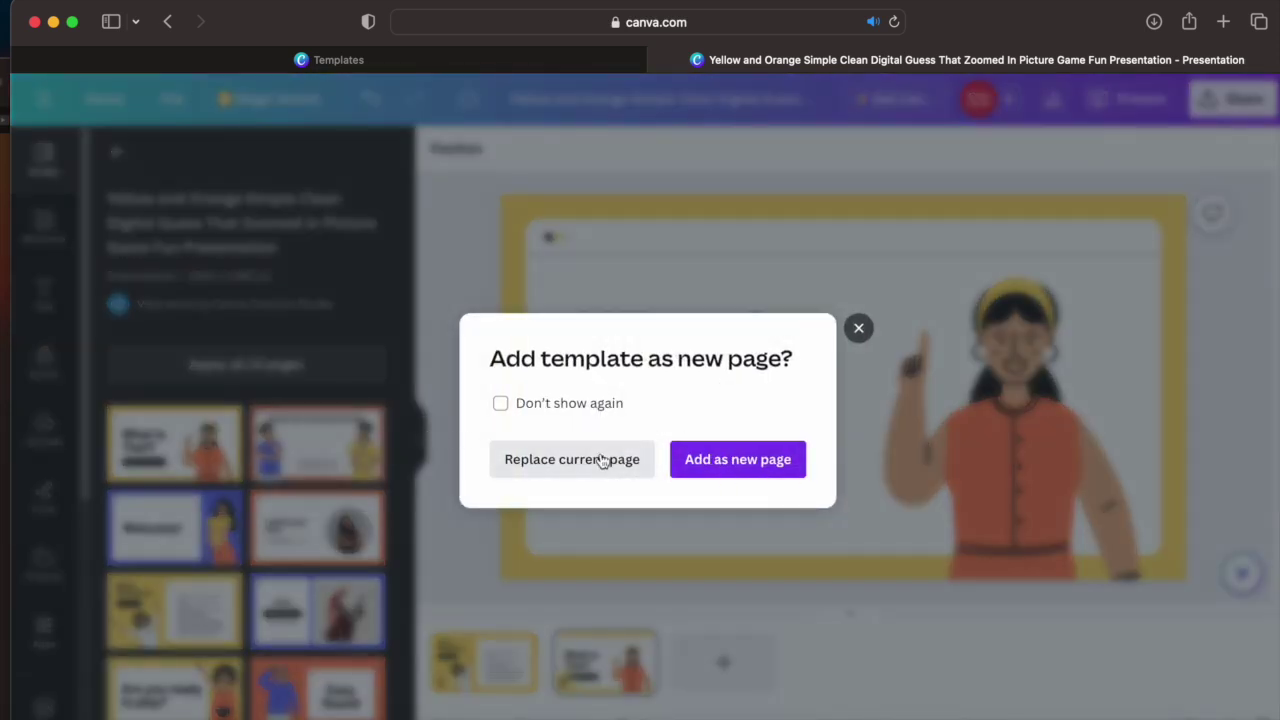
left_click(736, 462)
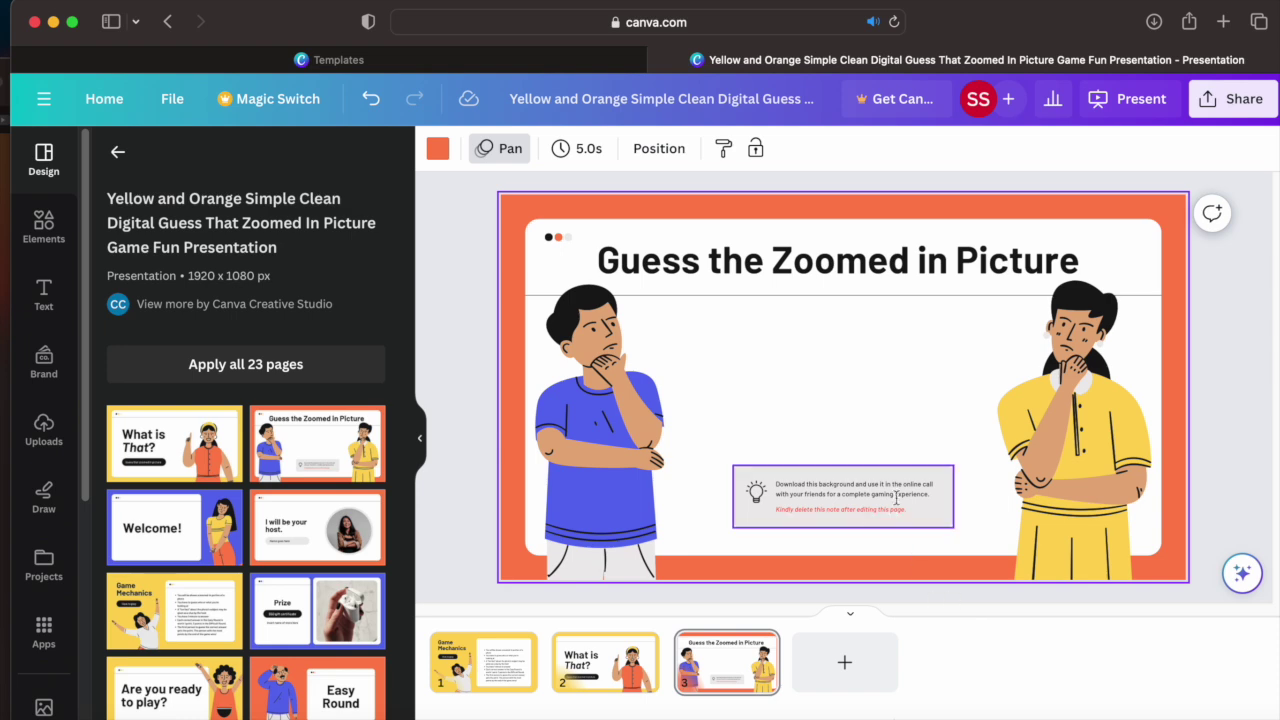
- Shift the white background panel slightly to the left on the "Guess the Zoomed in Picture" page
left_click(826, 386)
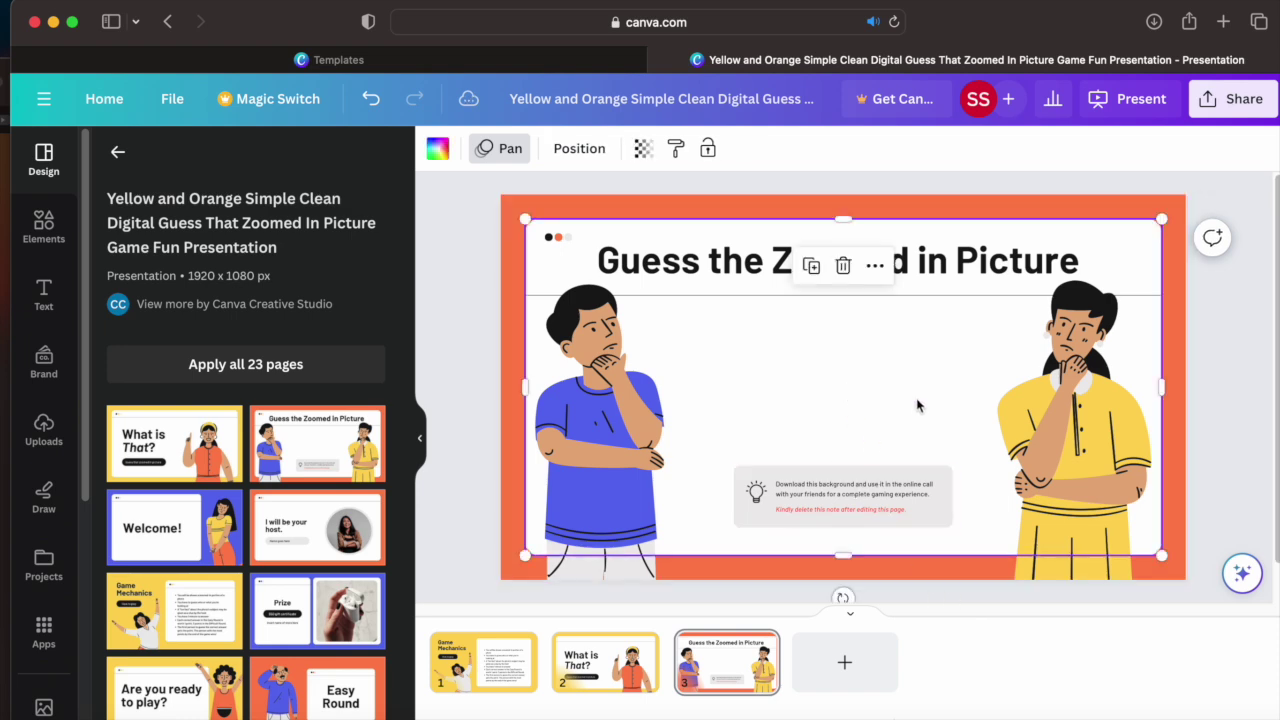
left_click_drag(670, 392, 600, 438)
scroll(318, 612, "up", 1)
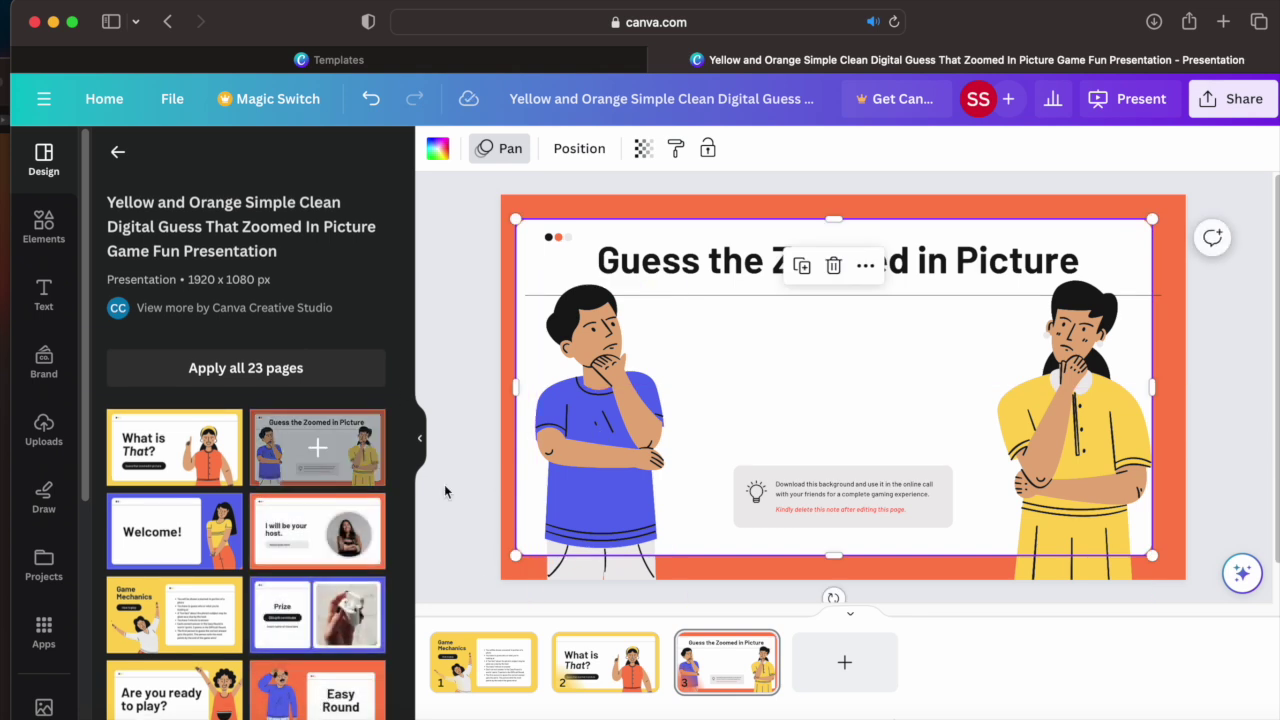
- Return to the home page, browse the Presentations template row and open its full collection
left_click(118, 154)
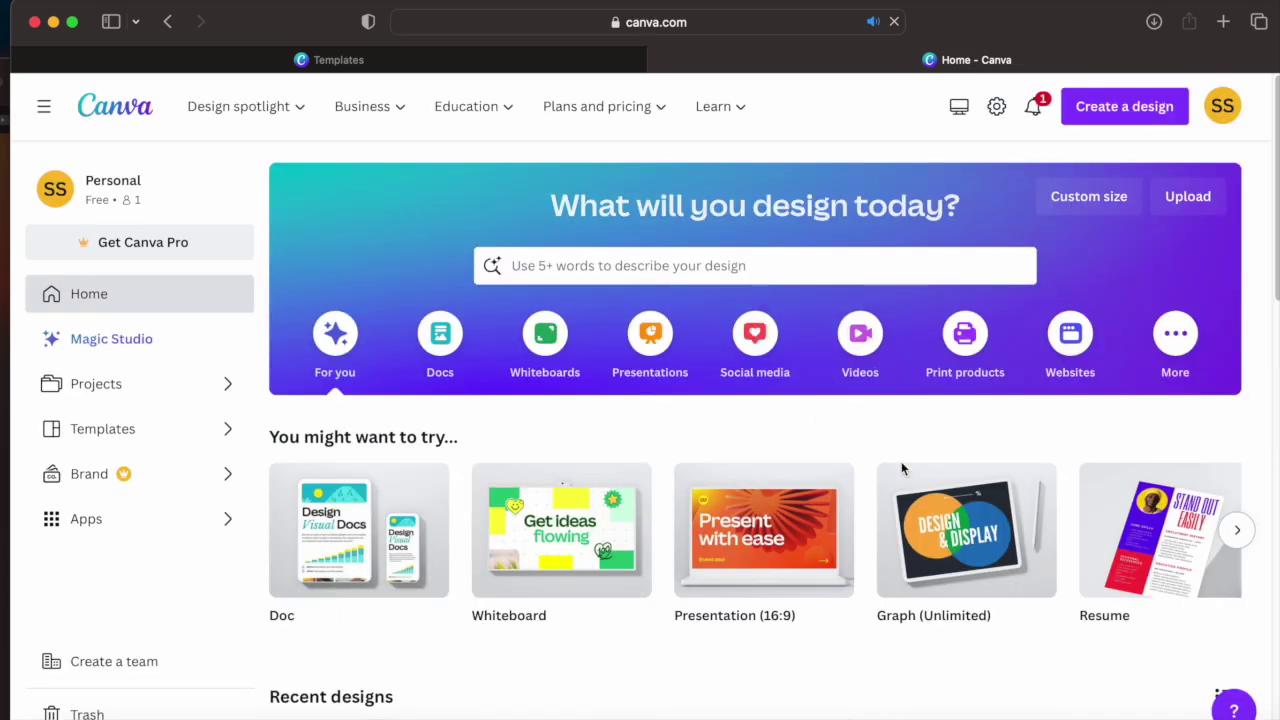
left_click(658, 343)
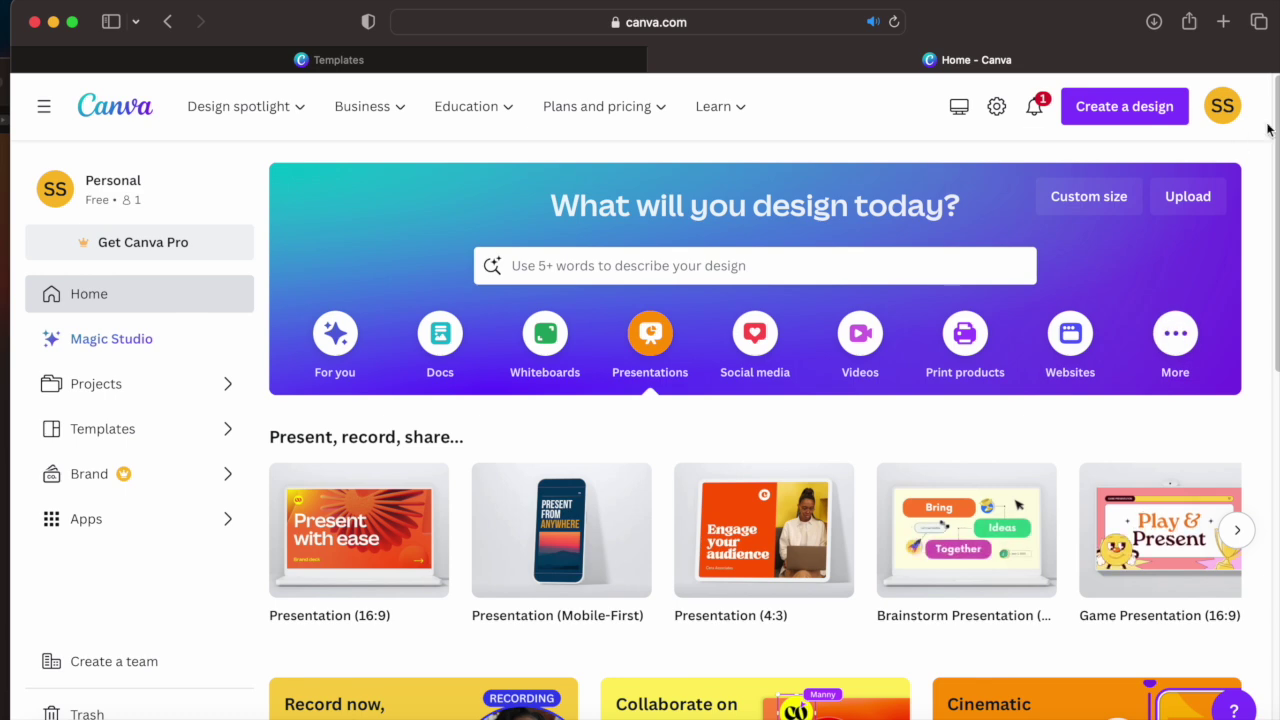
left_click_drag(1266, 128, 1257, 404)
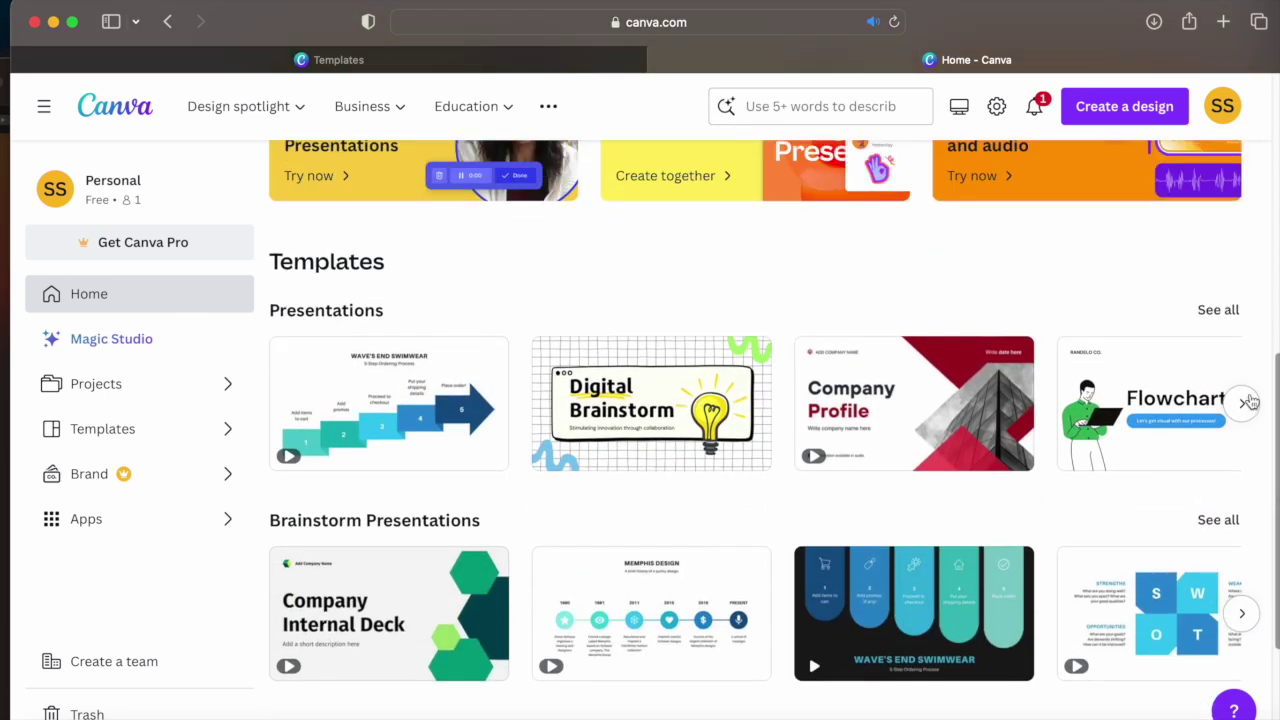
left_click(1241, 405)
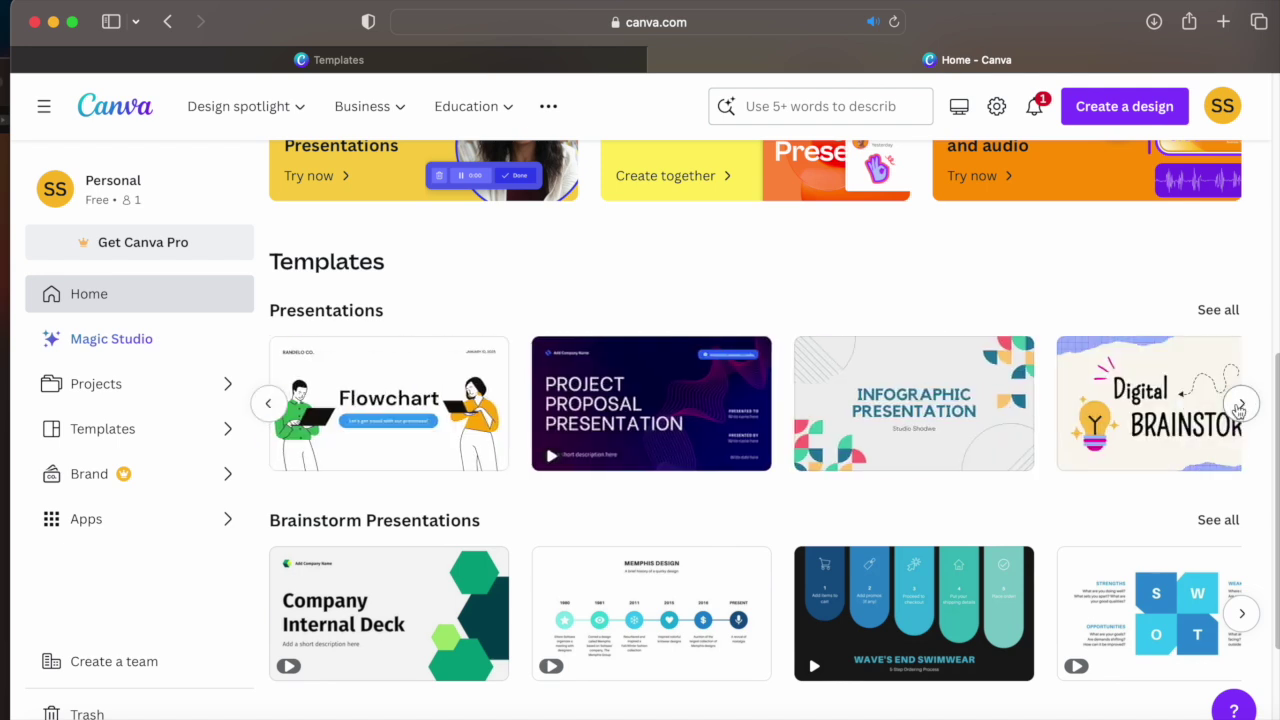
left_click(1218, 311)
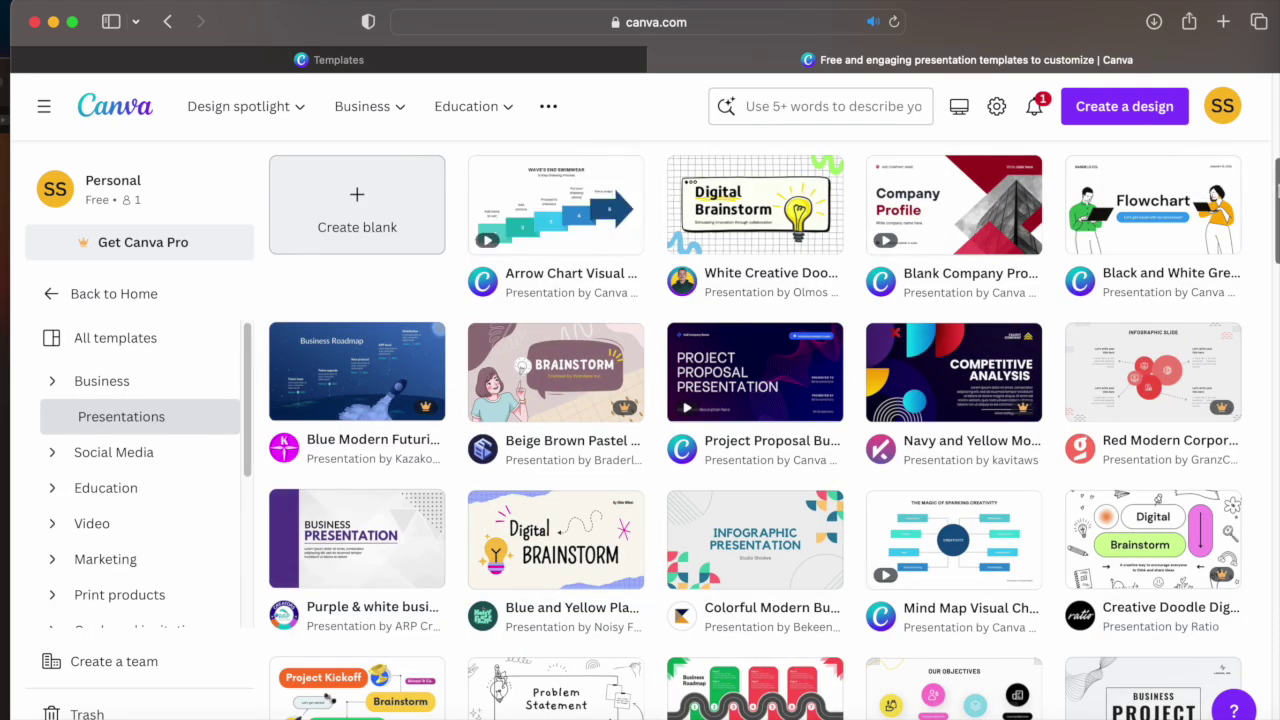
- Find the green minimalist professional Business Proposal template in the presentation collection and open it for customizing
scroll(604, 251, "up", 3)
scroll(1277, 205, "down", 5)
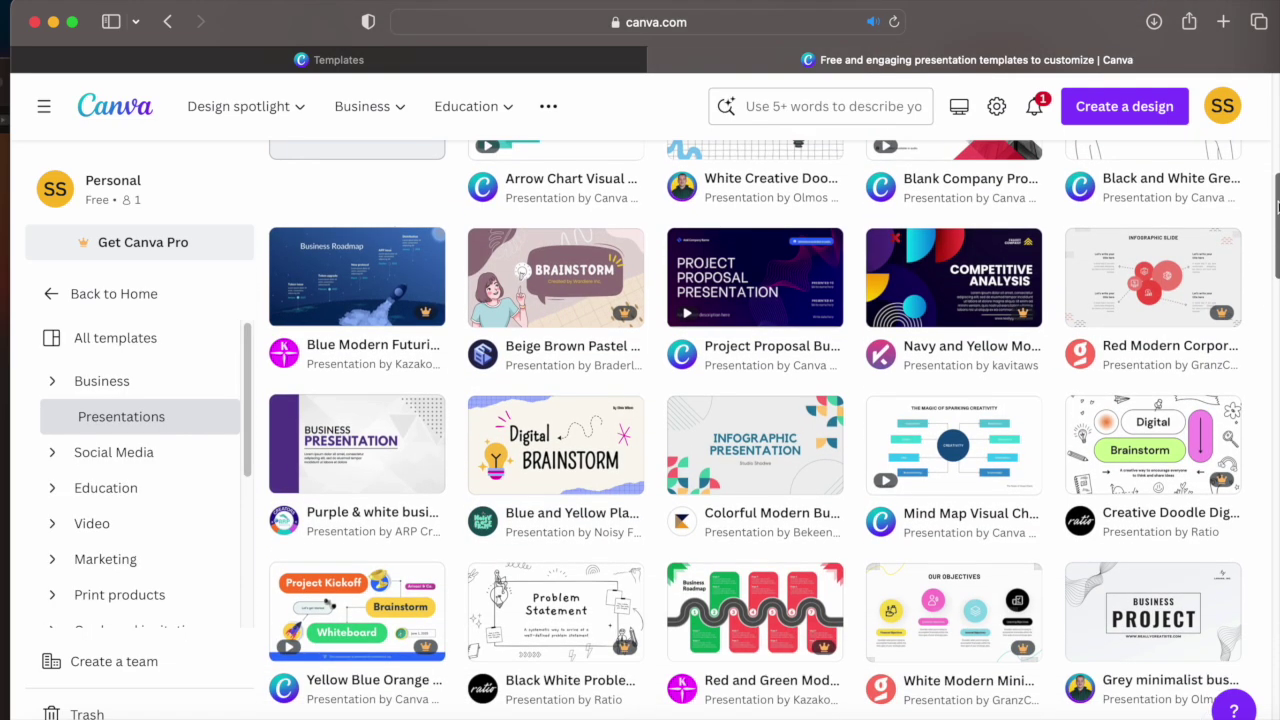
left_click_drag(1277, 207, 1277, 219)
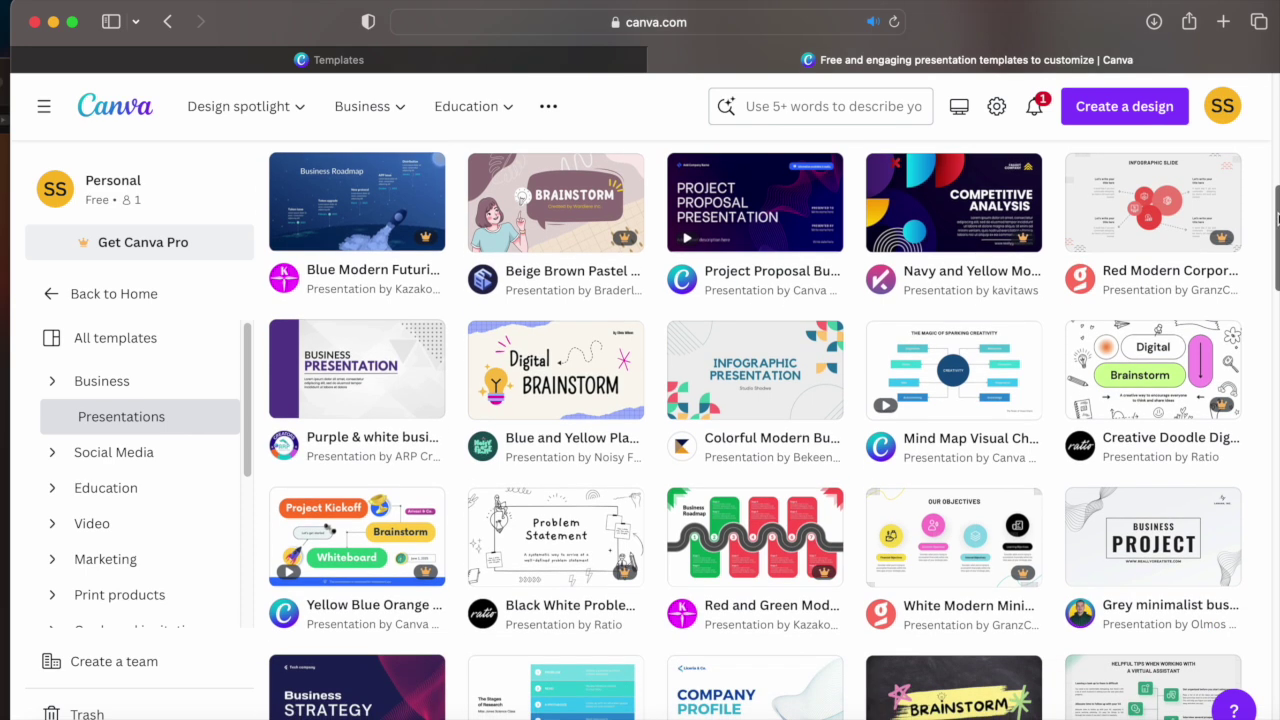
left_click_drag(1277, 219, 1277, 298)
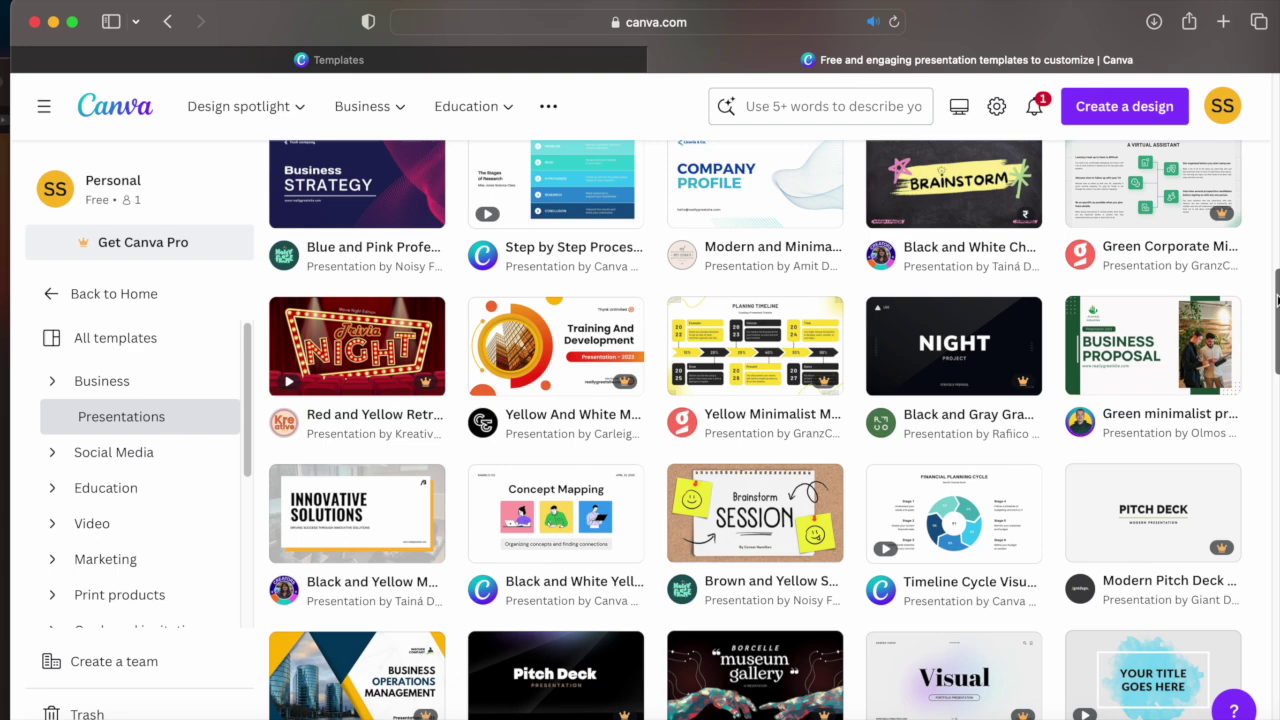
mouse_move(1131, 355)
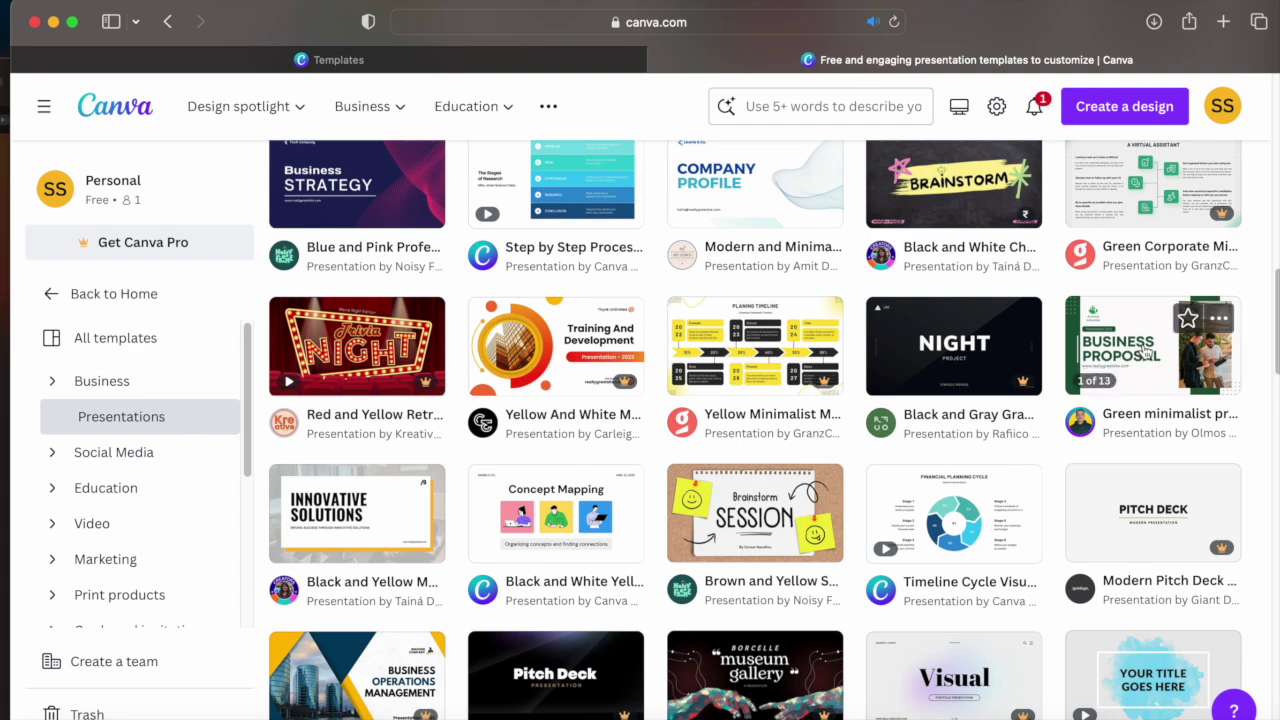
left_click(1145, 347)
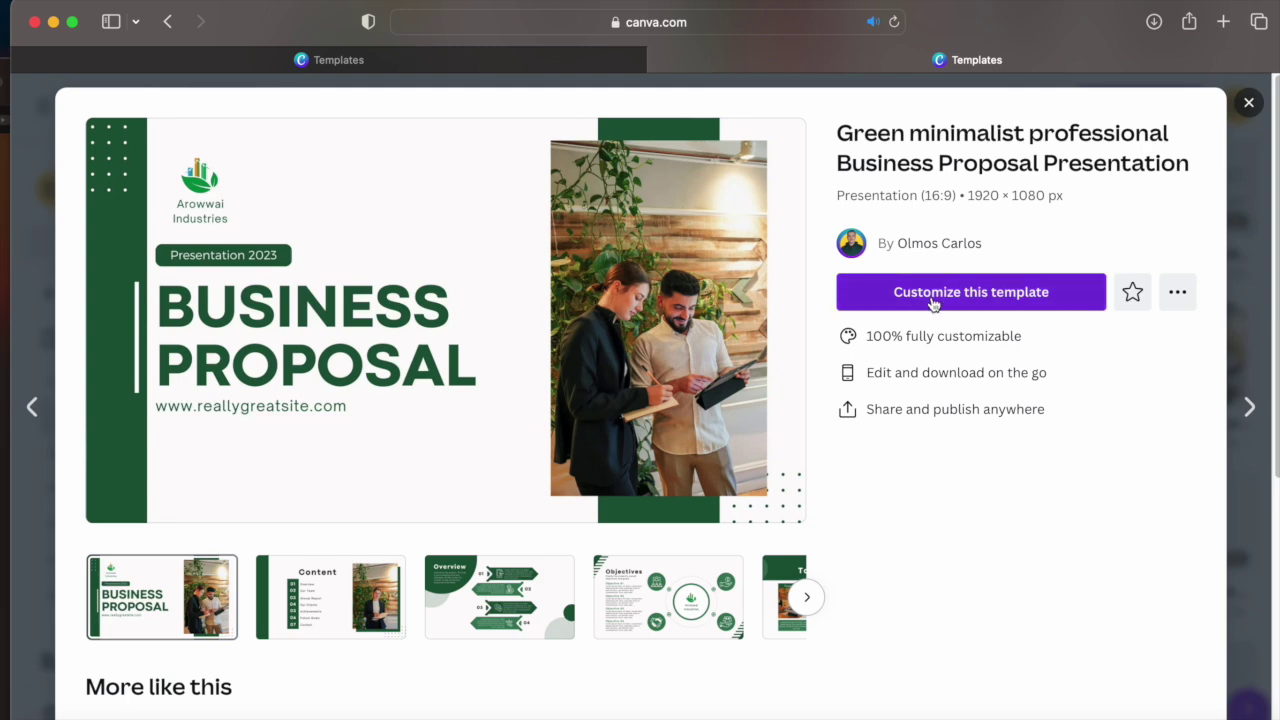
left_click(933, 300)
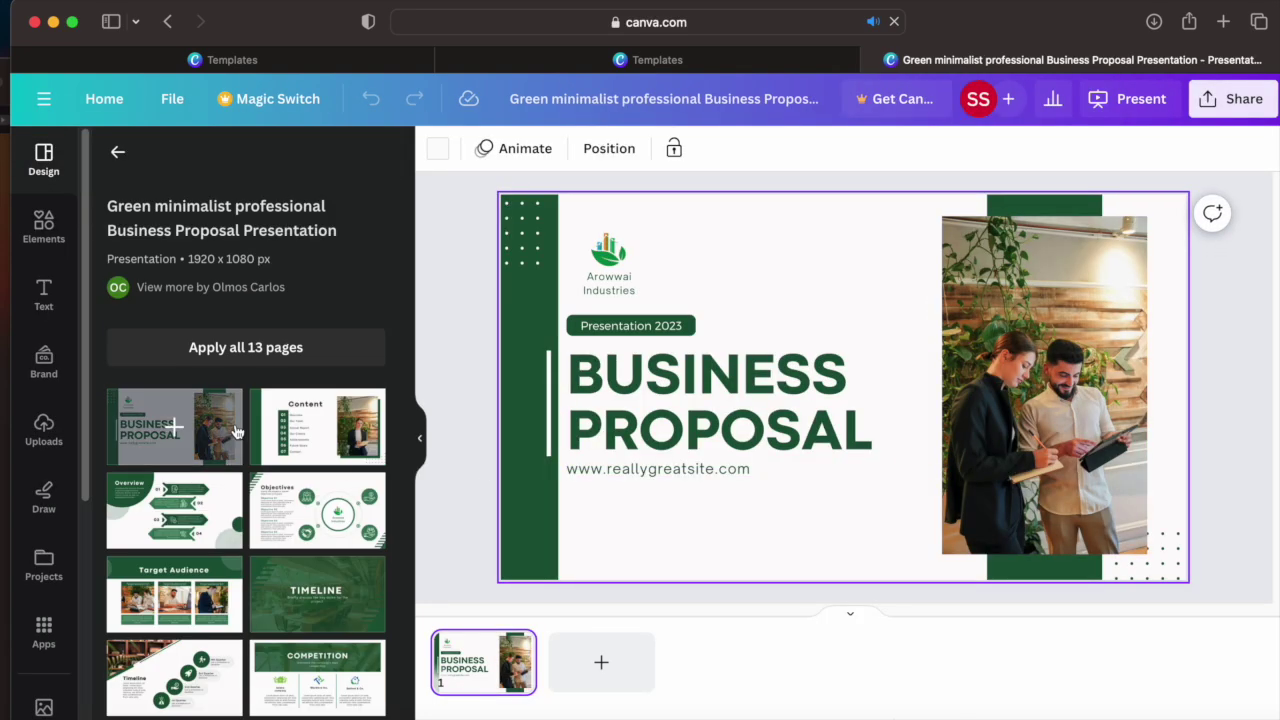
- Try the Business Proposal template's layouts on the page one after another, from Content through Statistics, and return to the cover layout
left_click(282, 442)
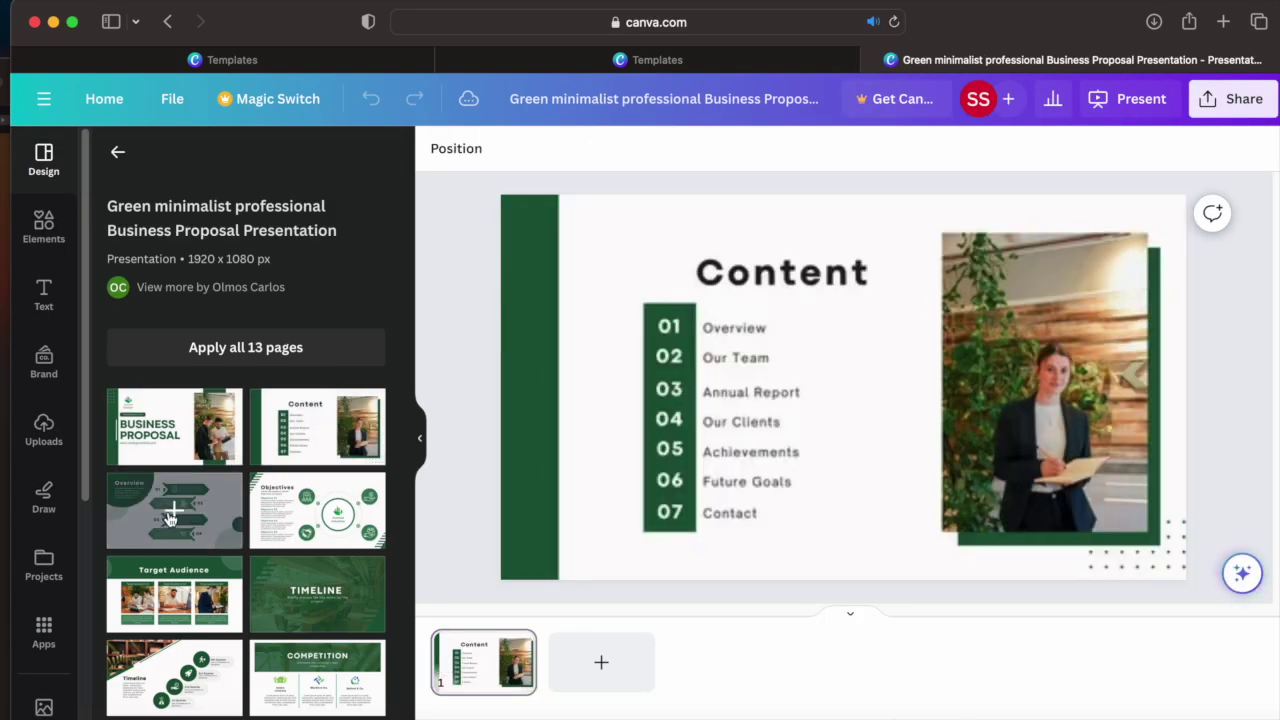
left_click(171, 428)
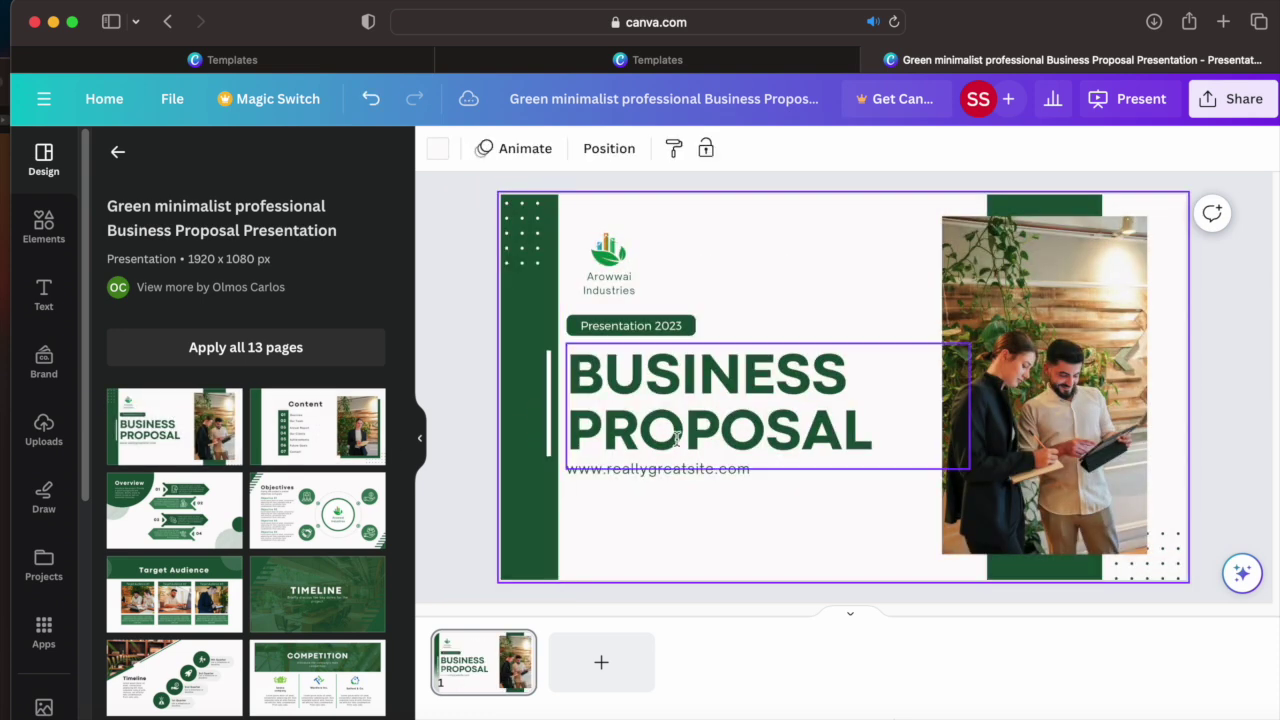
left_click(318, 435)
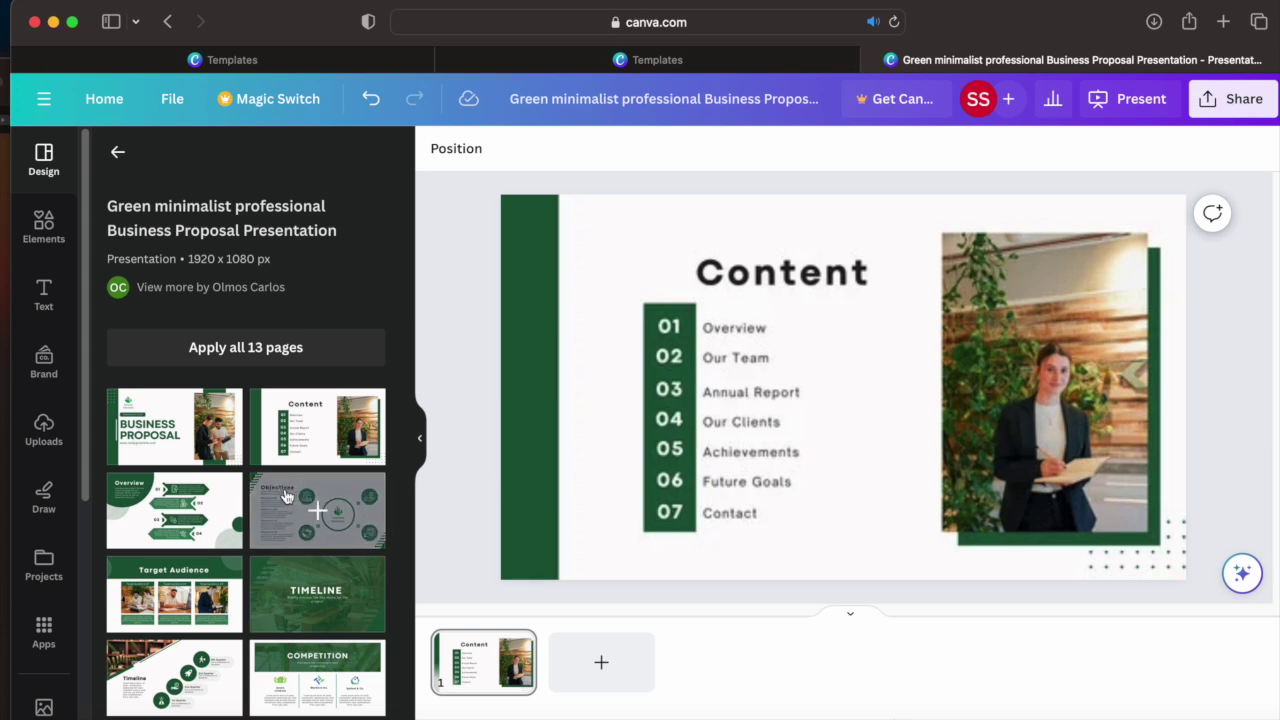
left_click(178, 512)
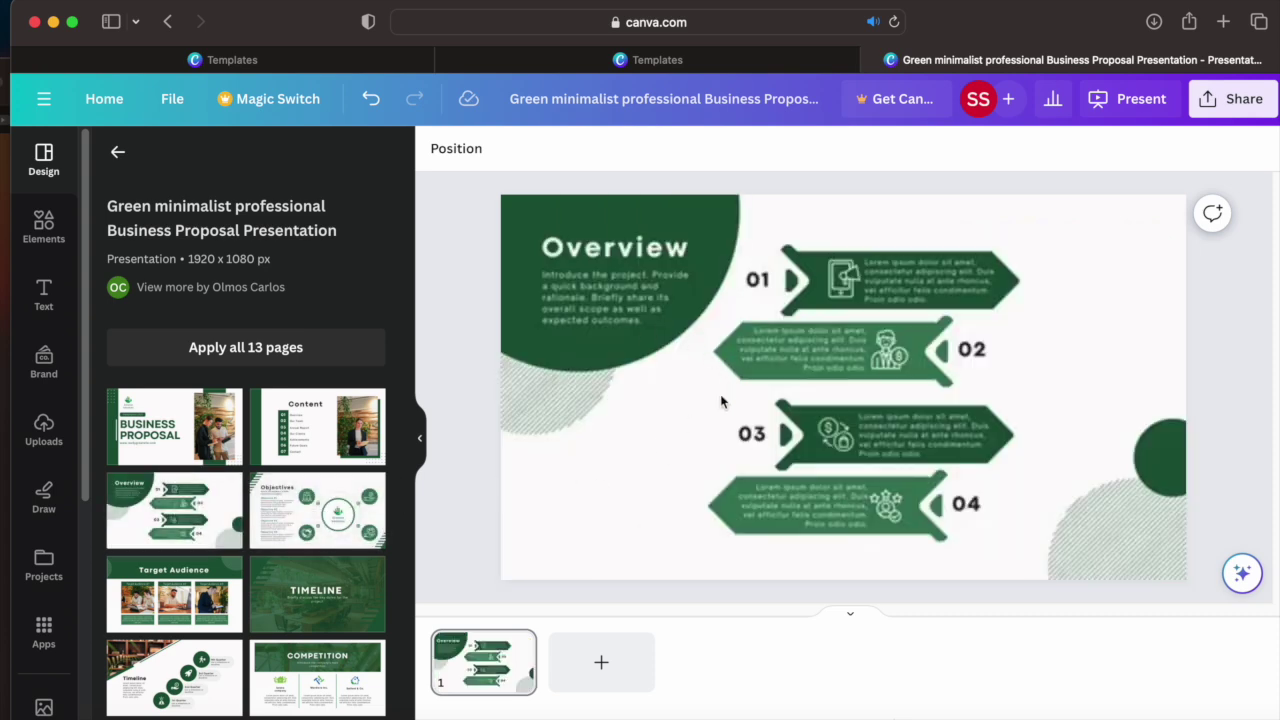
left_click(328, 516)
left_click(174, 597)
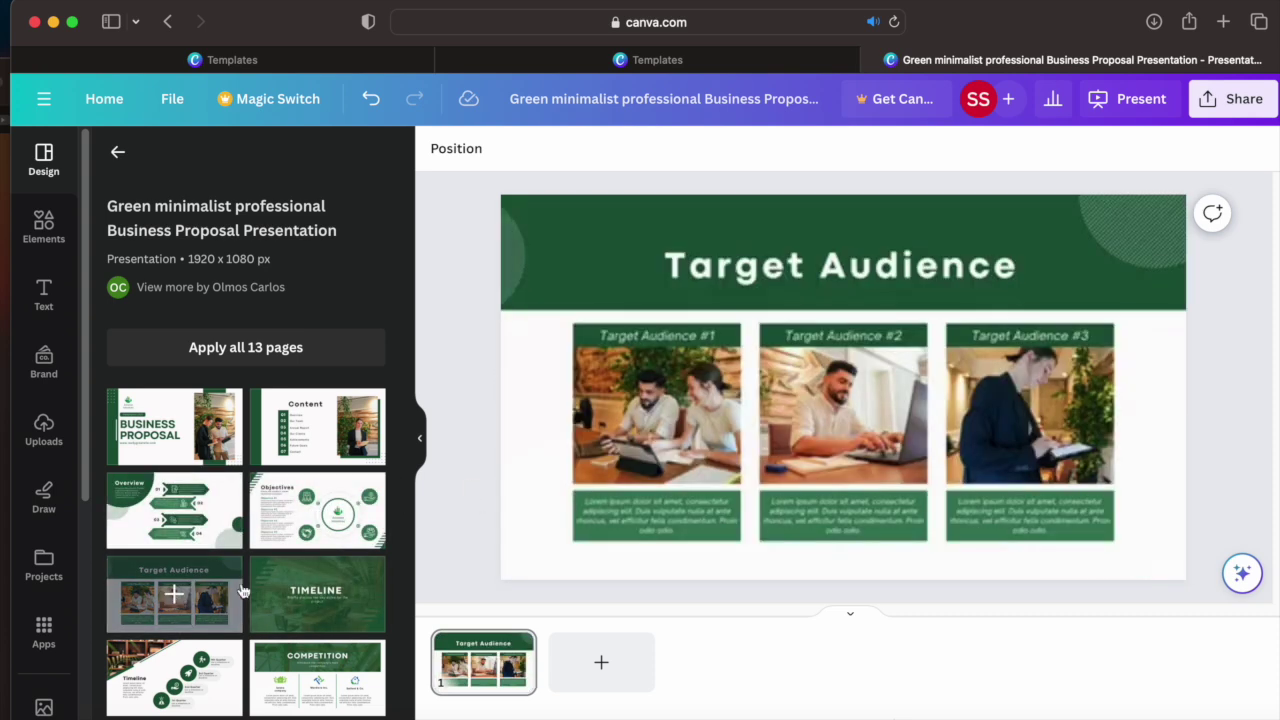
left_click(280, 626)
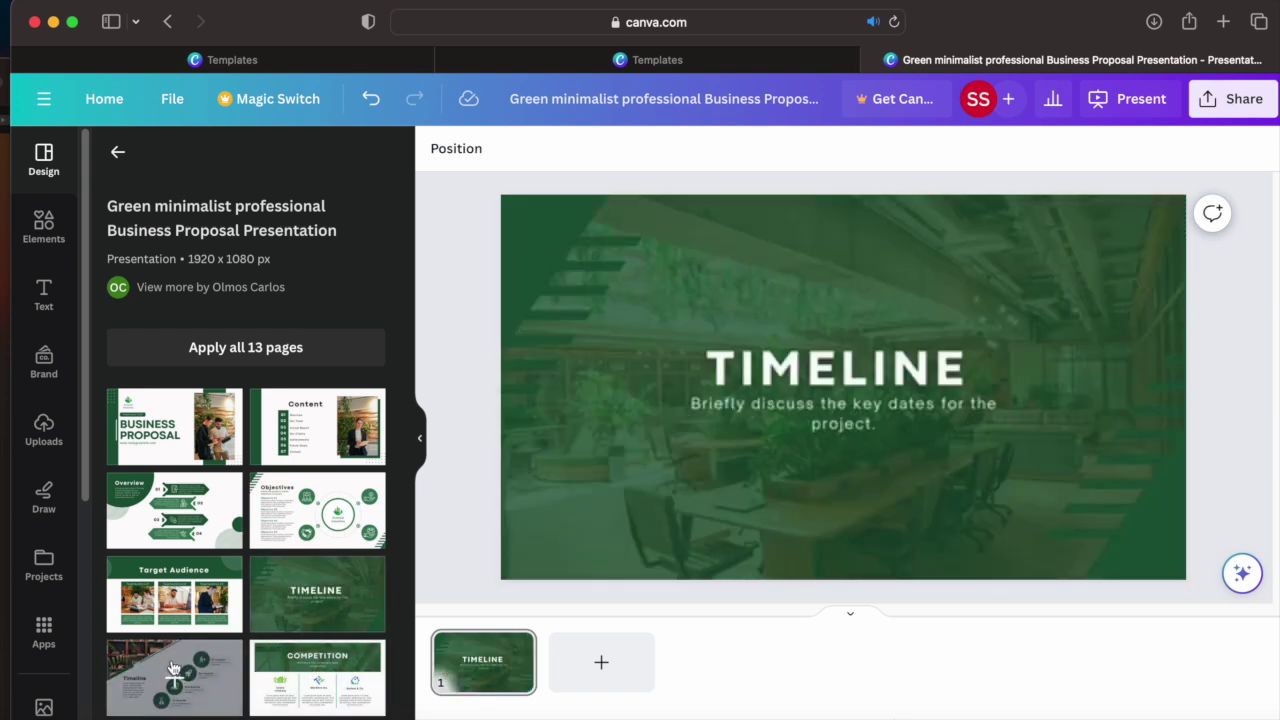
left_click(220, 662)
left_click(310, 672)
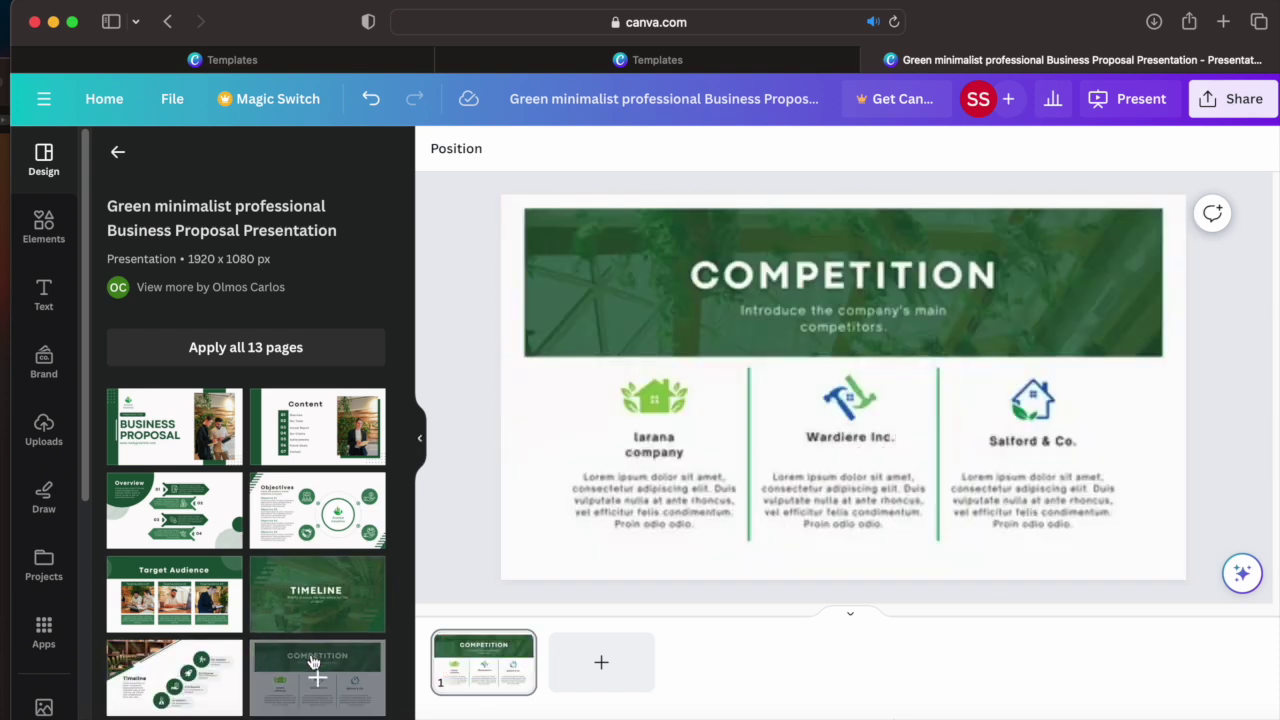
left_click(176, 718)
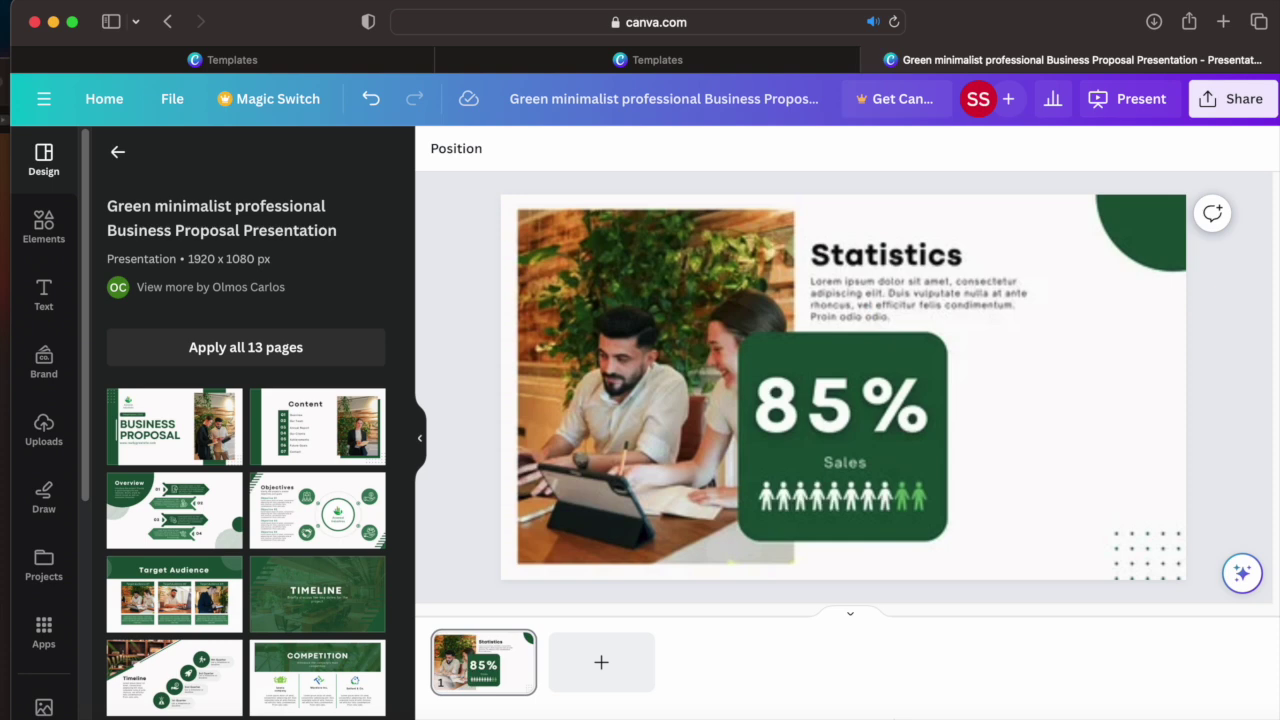
left_click(316, 716)
left_click(200, 462)
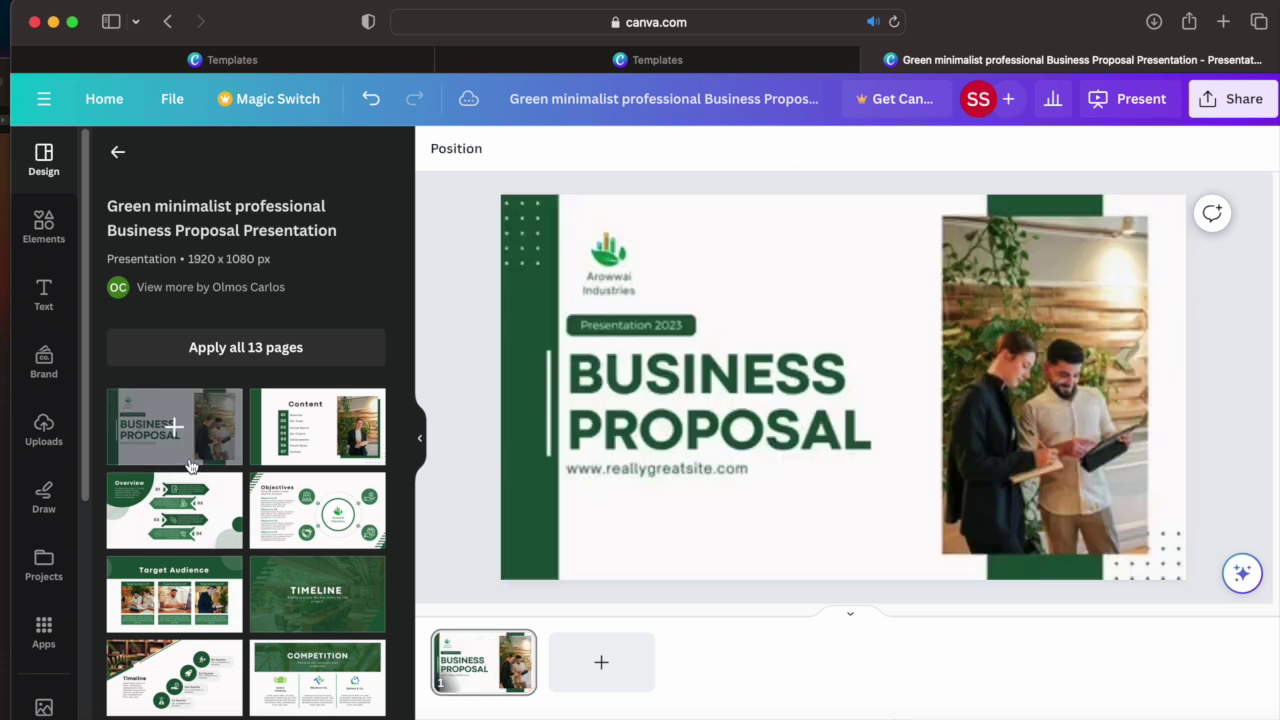
- Select the "BUSINESS PROPOSAL" title text and the website line, and move the cover photo slightly up and to the left
left_click(654, 403)
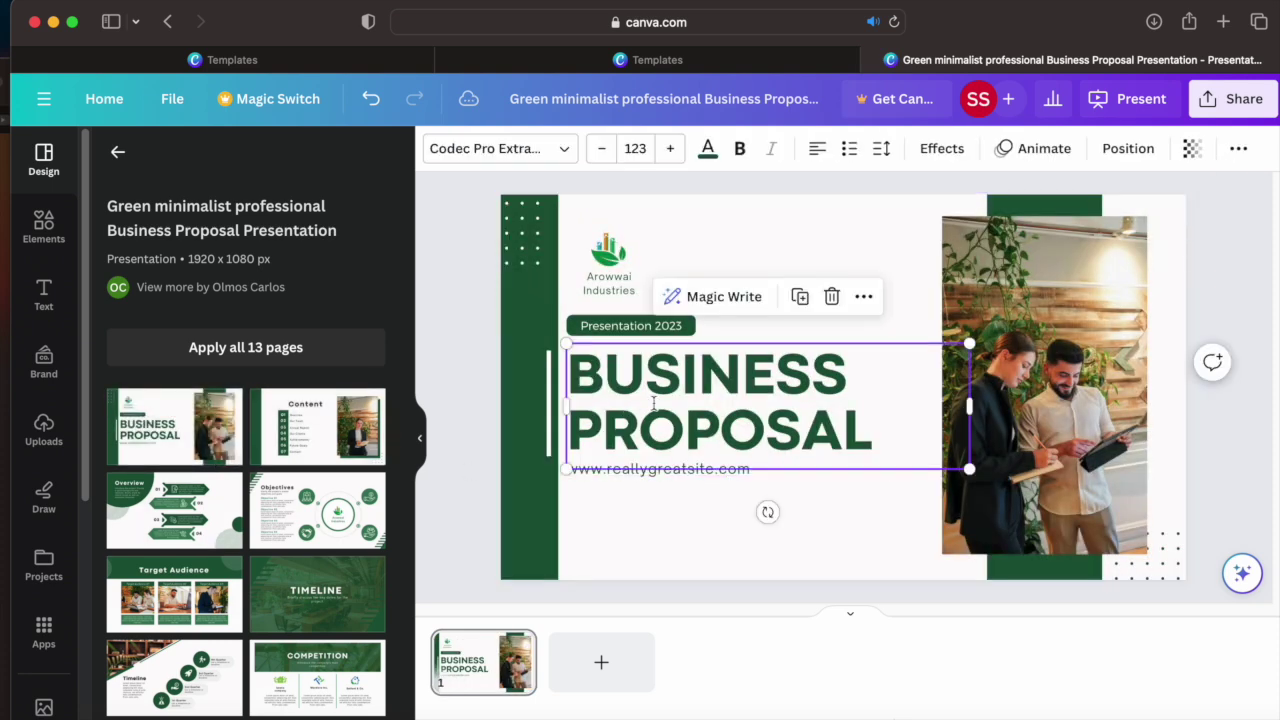
double_click(794, 413)
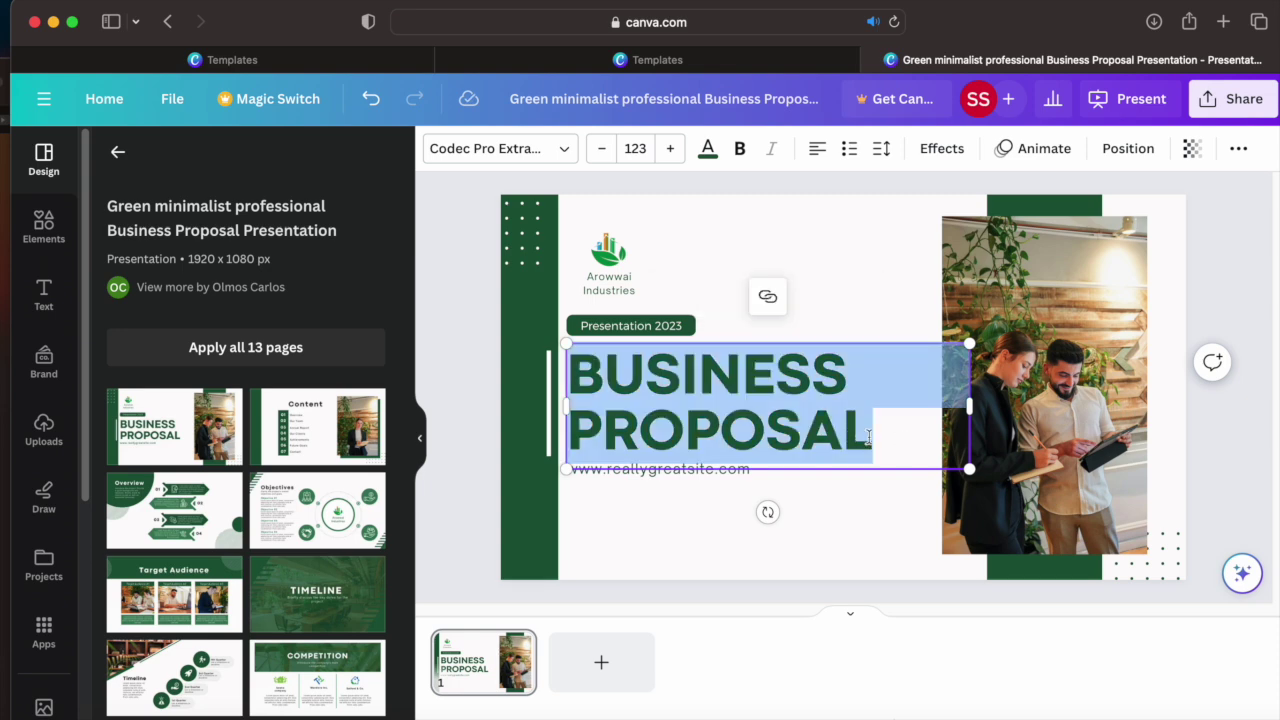
key("Escape")
left_click(663, 468)
left_click_drag(1040, 446, 1015, 421)
left_click_drag(1024, 412, 1024, 414)
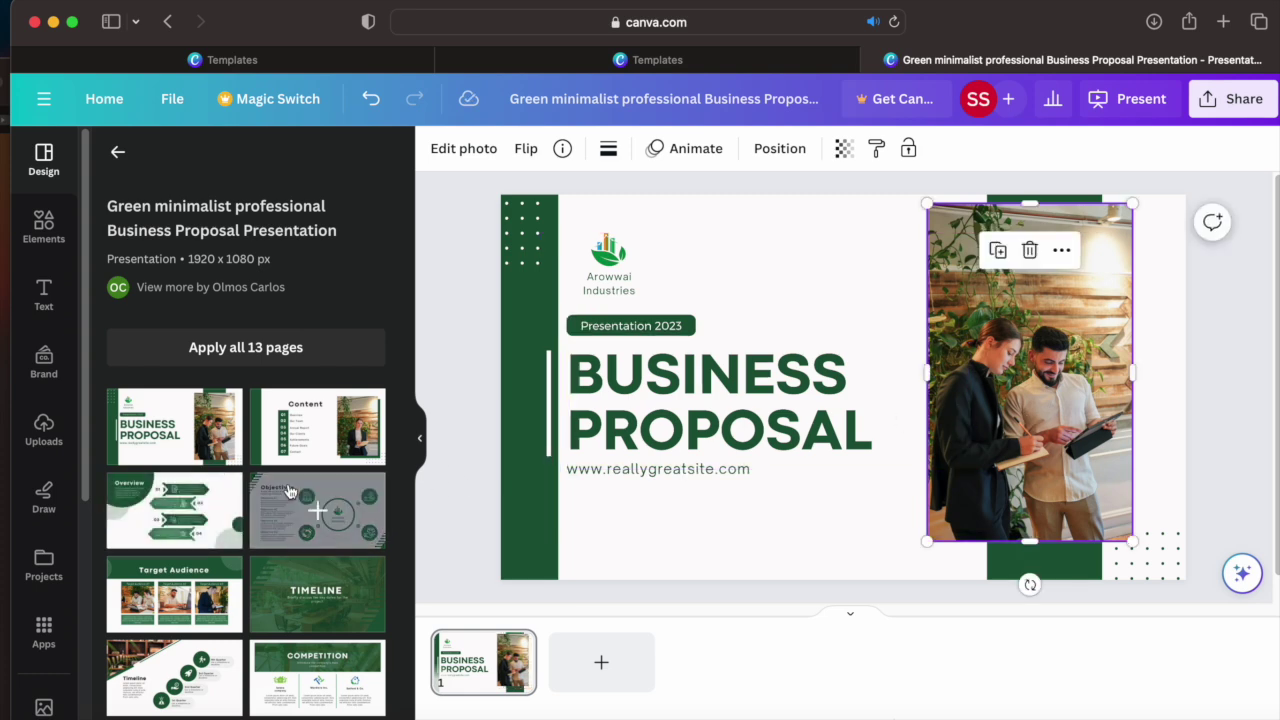
- Replace the cover page with the template's Content layout
left_click(315, 428)
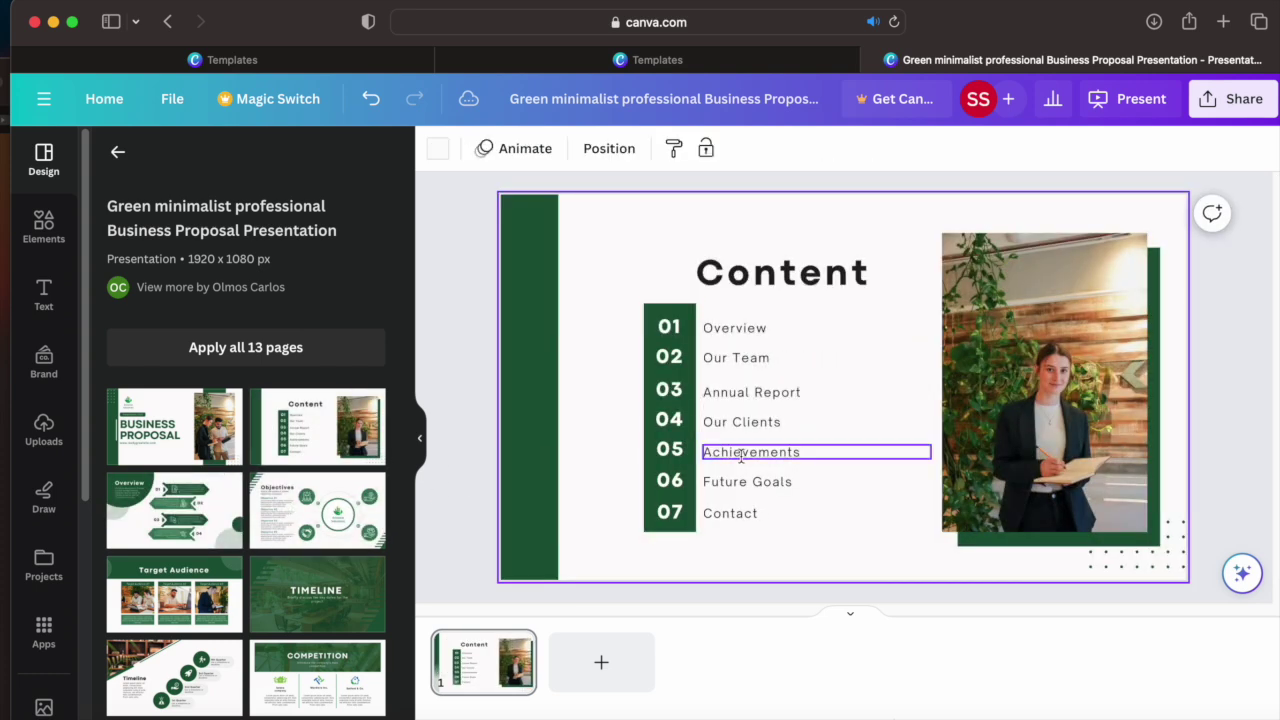
- Try the Overview and quarterly Timeline layouts on the page, and select the Timeline's quarter icons and milestone text
left_click(175, 508)
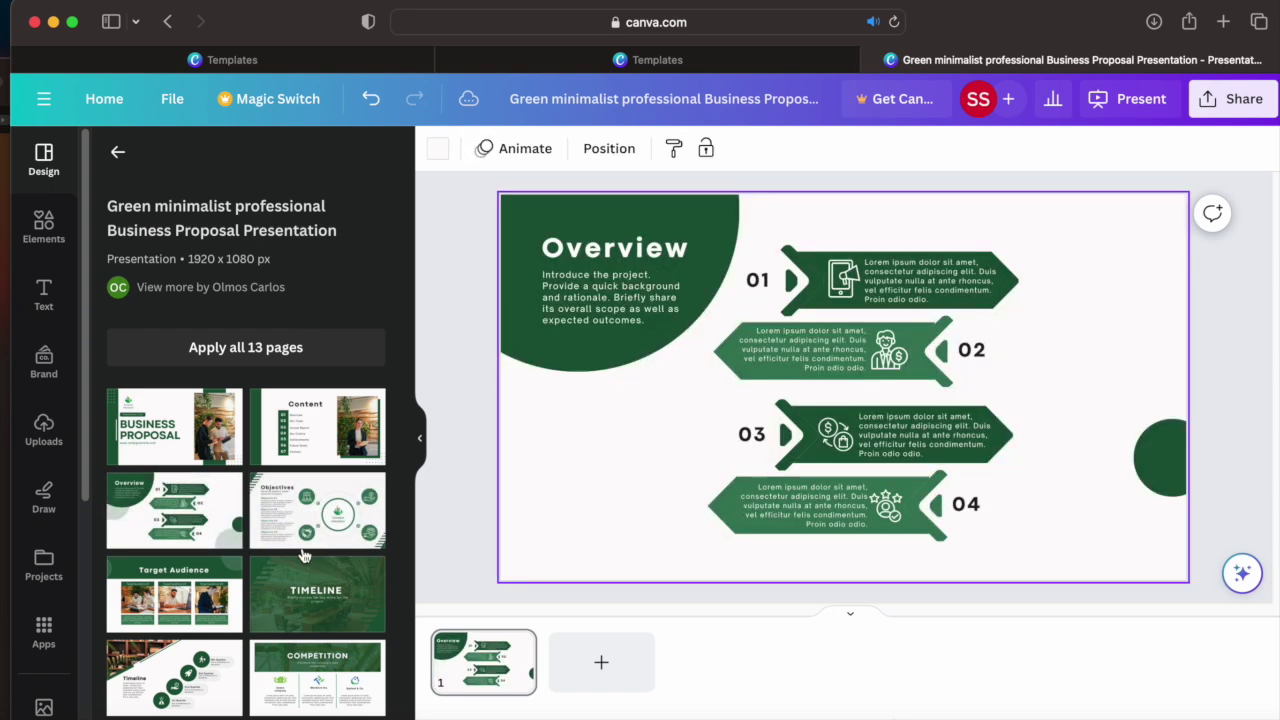
left_click(283, 630)
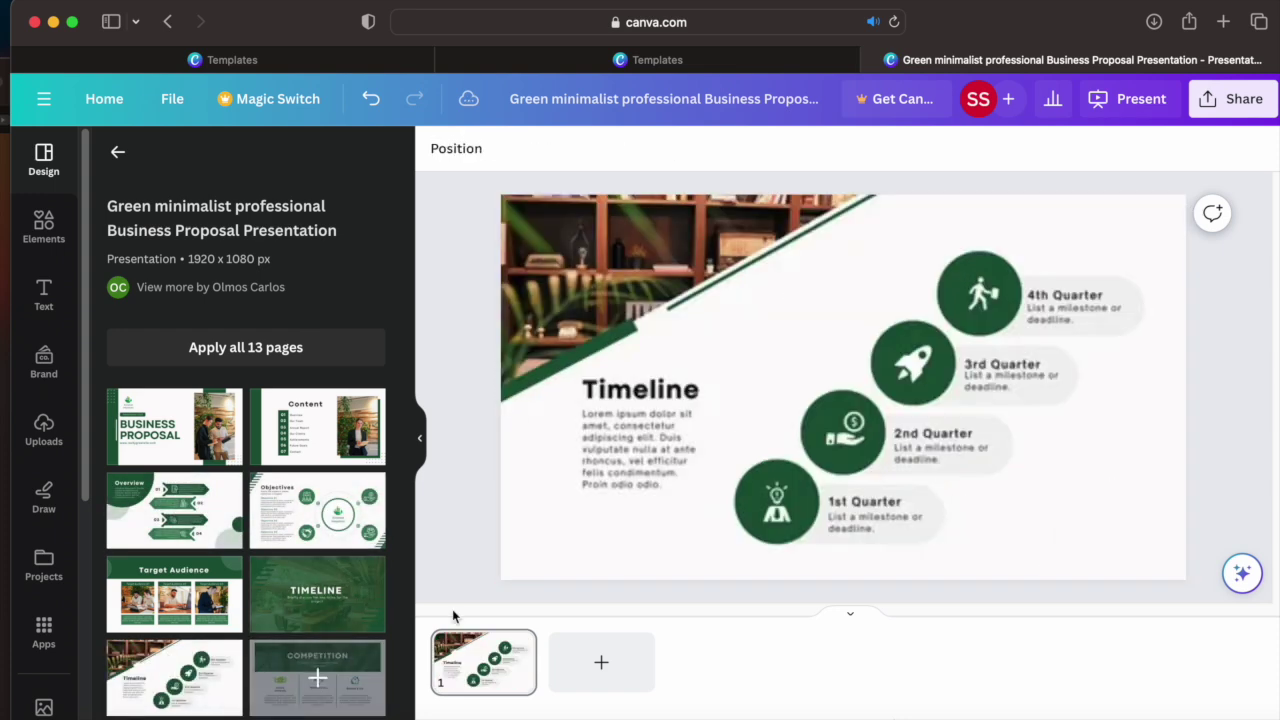
left_click(765, 510)
left_click(847, 434)
left_click(912, 360)
left_click(985, 298)
left_click(1040, 313)
left_click(1015, 379)
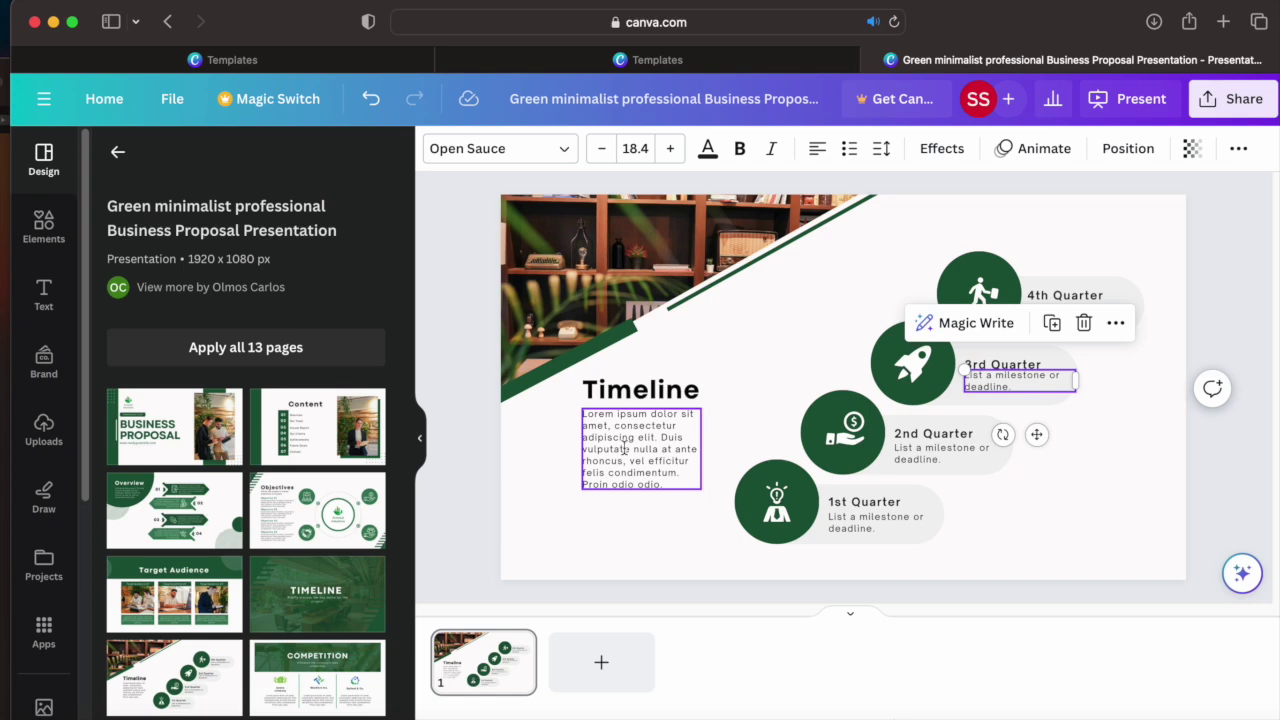
- Replace the page with the template's cover layout and extend its title to "BUSINESS PROPOSAL FOR IT PROJECT"
left_click(165, 432)
left_click(663, 371)
double_click(704, 391)
left_click(720, 392)
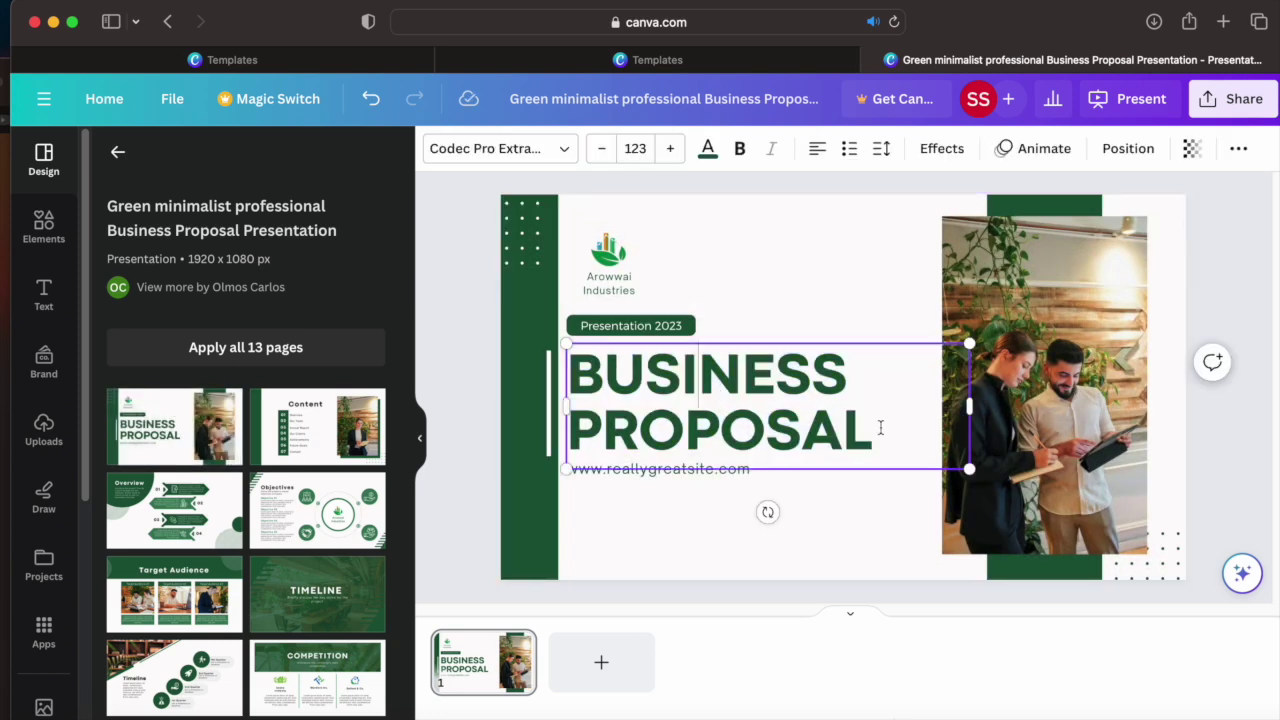
left_click_drag(903, 438, 566, 372)
left_click(884, 436)
type("FOR ")
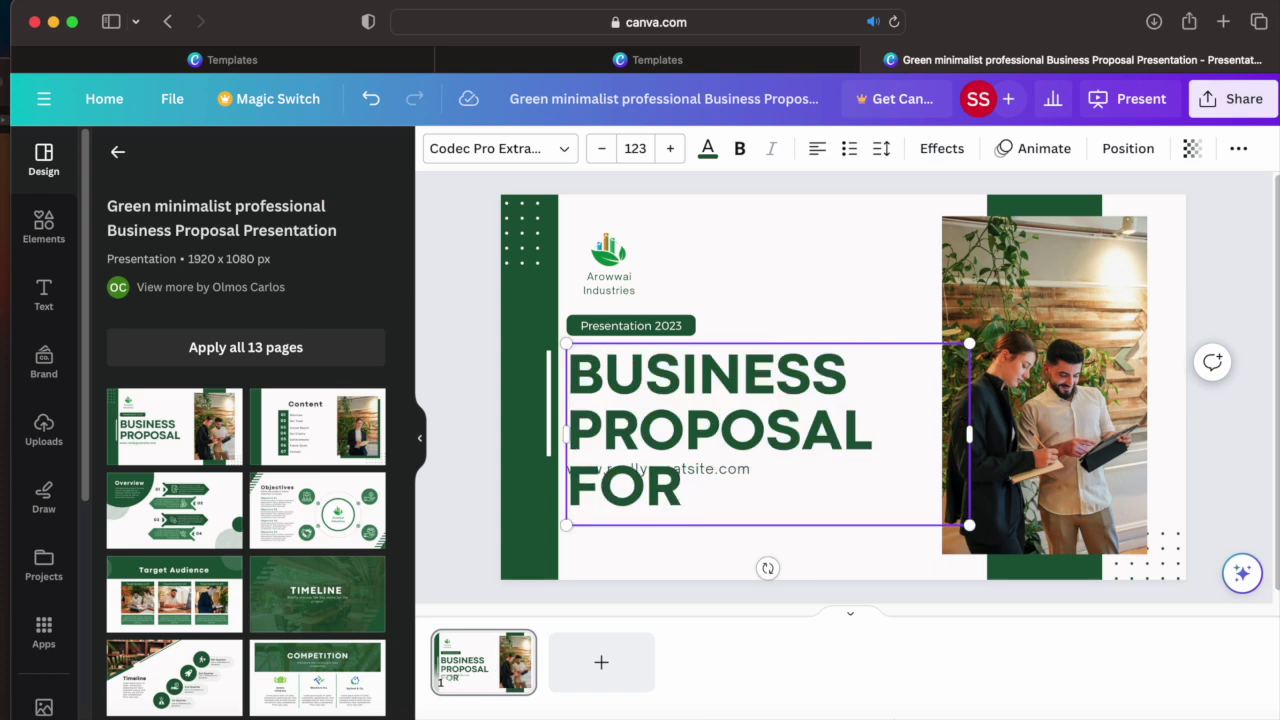
type("IT")
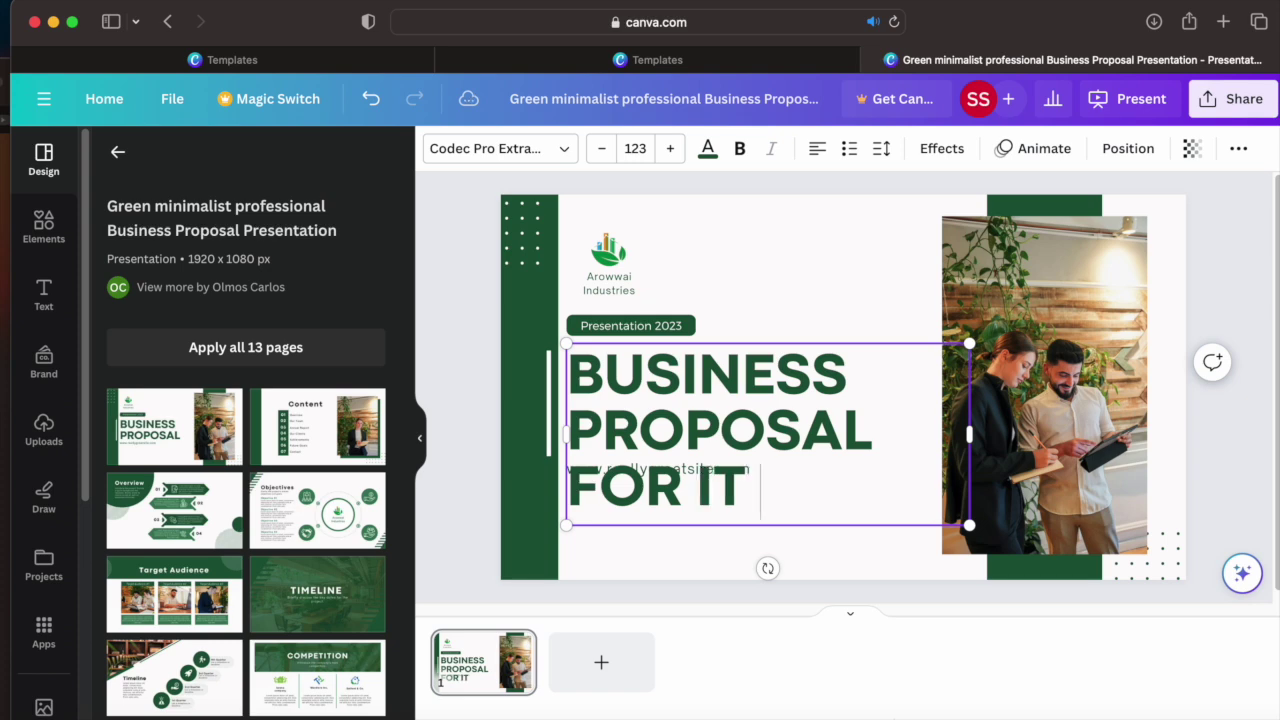
type(" PR")
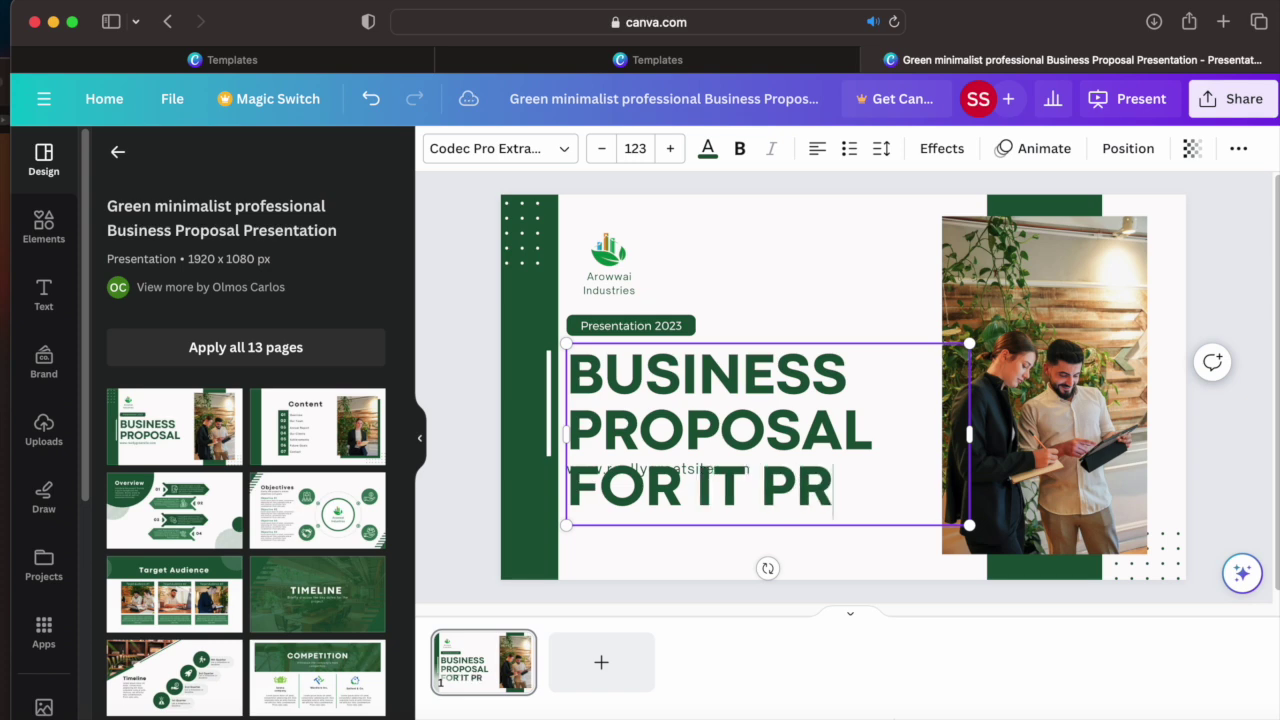
type("OJECT")
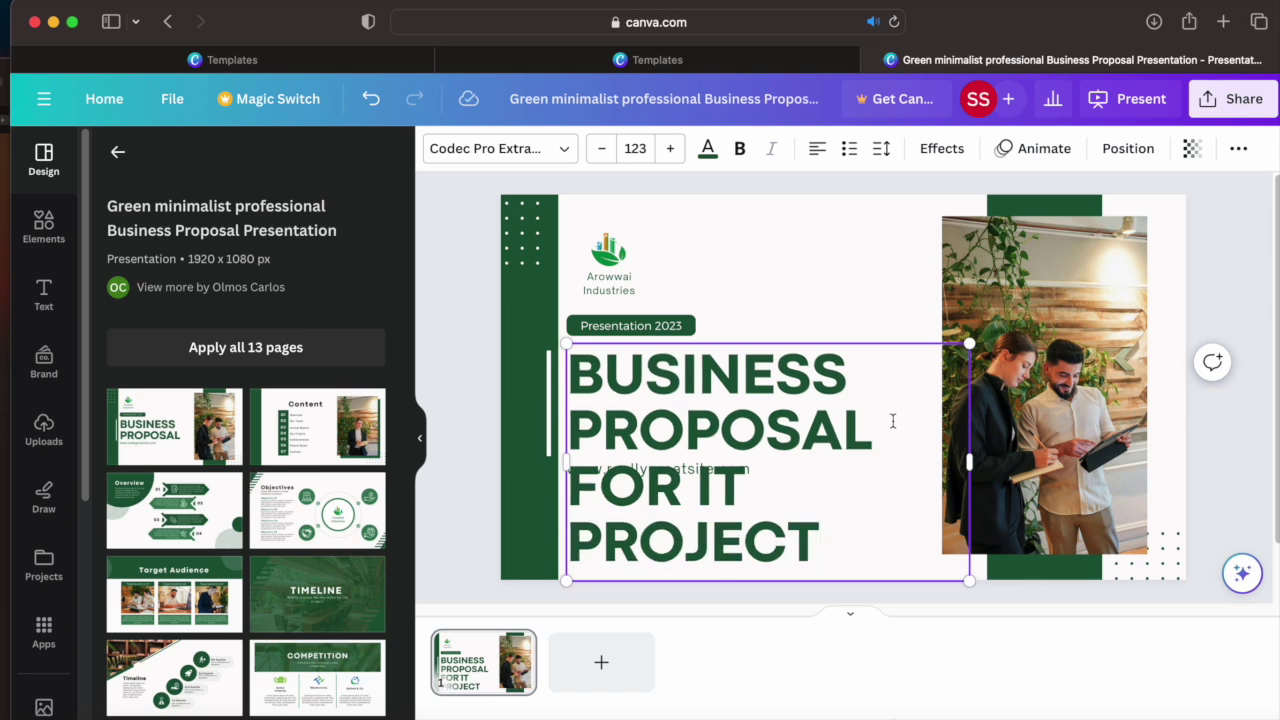
- Reduce the font size of the entire cover title to 82.1
left_click_drag(580, 375, 830, 540)
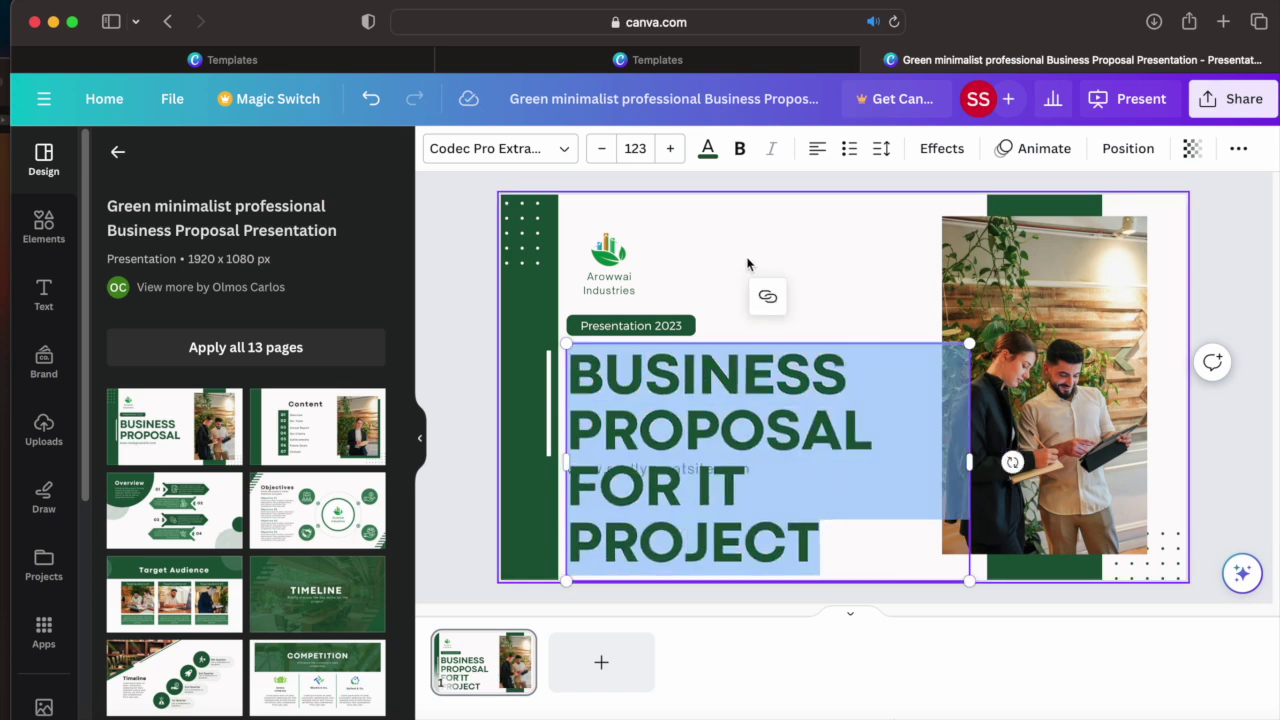
left_click(601, 148)
left_click(601, 148)
left_click(601, 148)
left_click(601, 148)
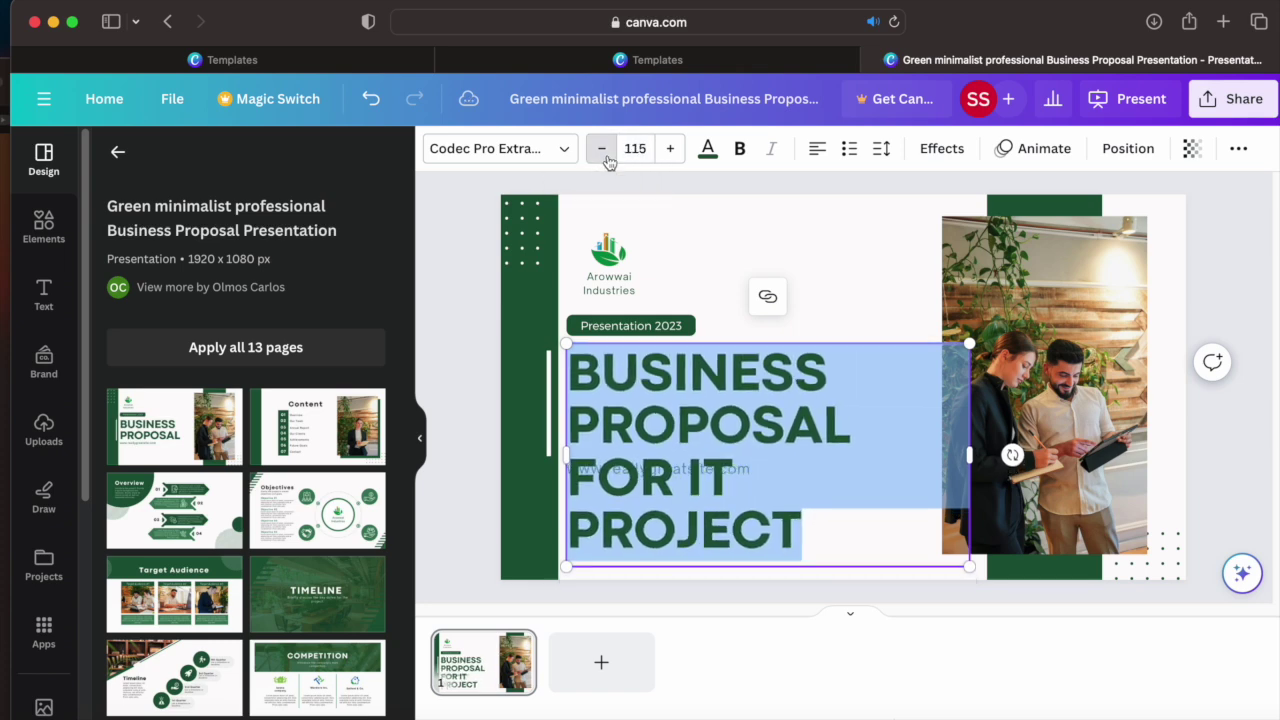
left_click(601, 148)
left_click(601, 148)
left_click(601, 148)
left_click(601, 148)
left_click(601, 148)
left_click(601, 148)
left_click(601, 148)
left_click(601, 148)
left_click(601, 148)
left_click(601, 148)
left_click(601, 148)
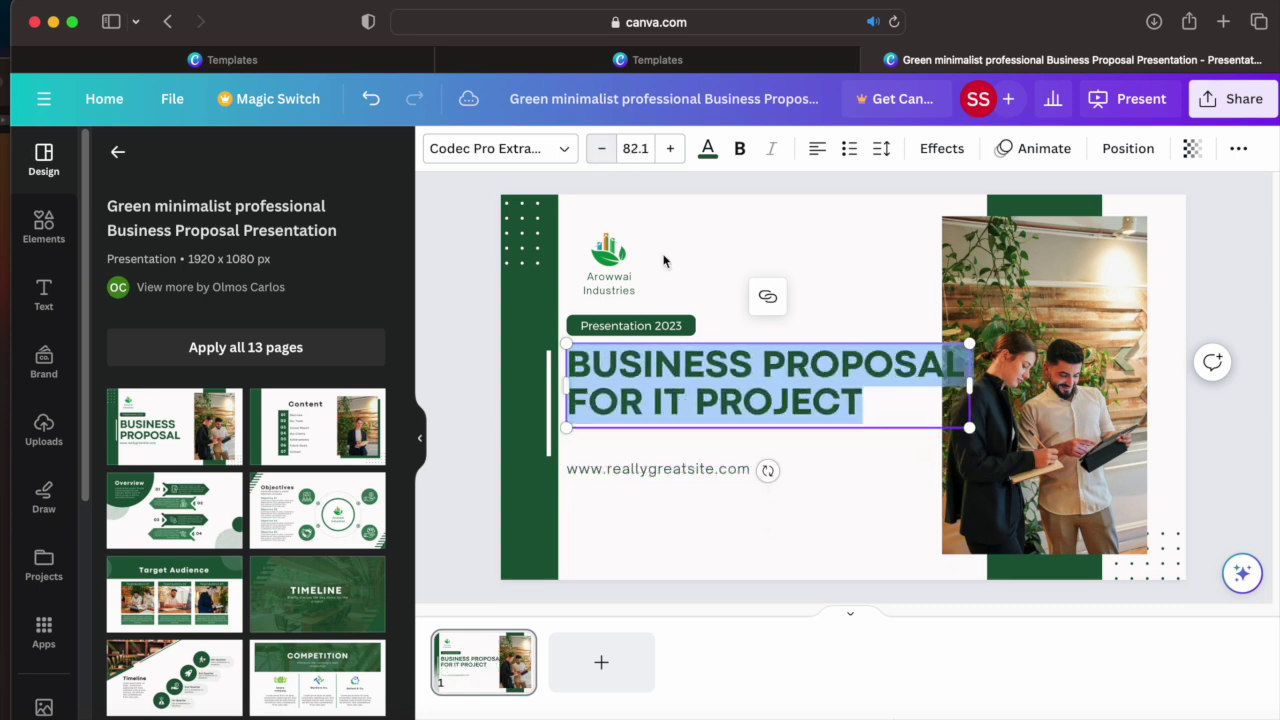
- Move the cover title slightly to the left and scale its text box down to a font size of 75.2
left_click(660, 443)
left_click(728, 422)
left_click_drag(728, 422, 711, 424)
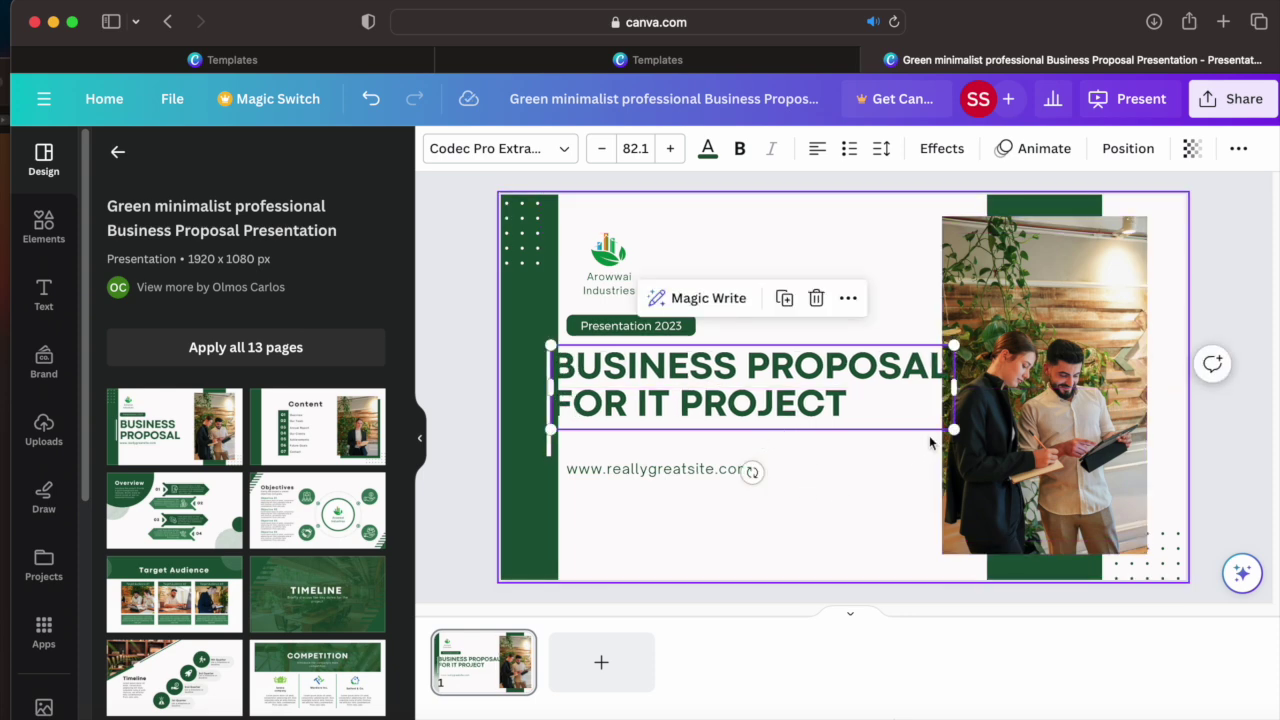
left_click_drag(954, 429, 912, 448)
left_click_drag(757, 399, 741, 400)
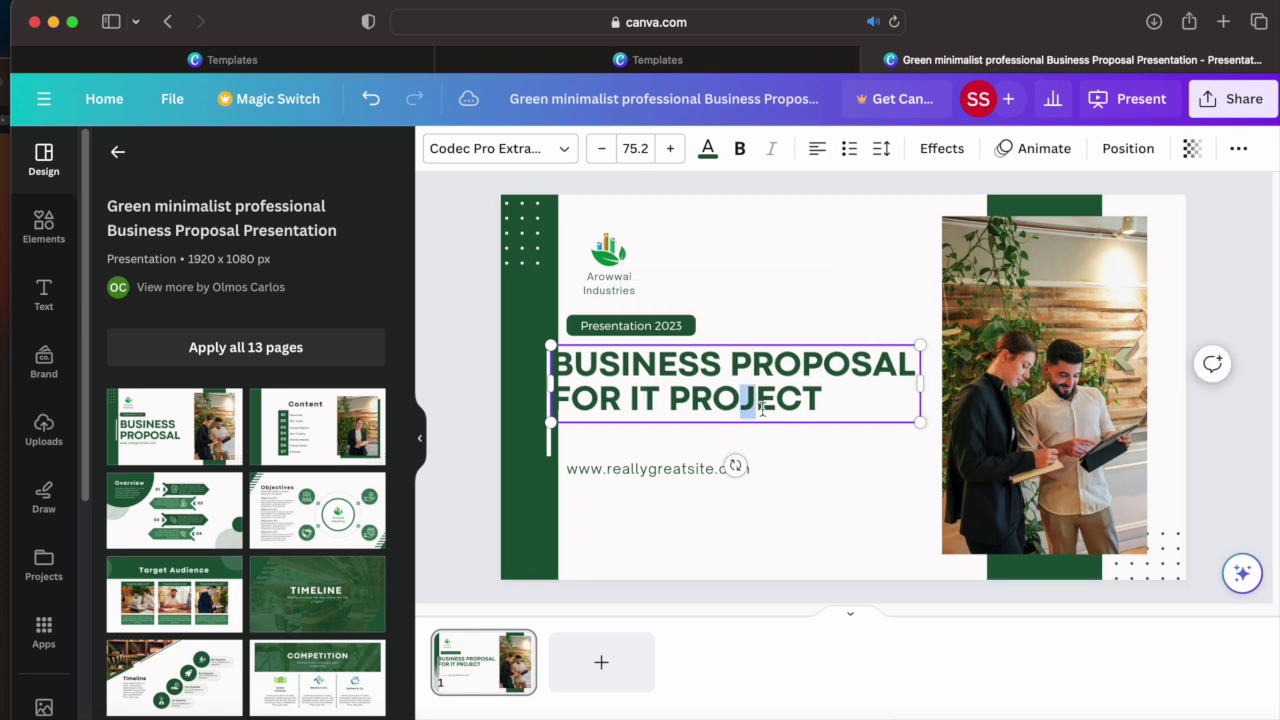
- Delete the website line and move the cover title down and right, between the vertical bar and the photo
left_click(652, 469)
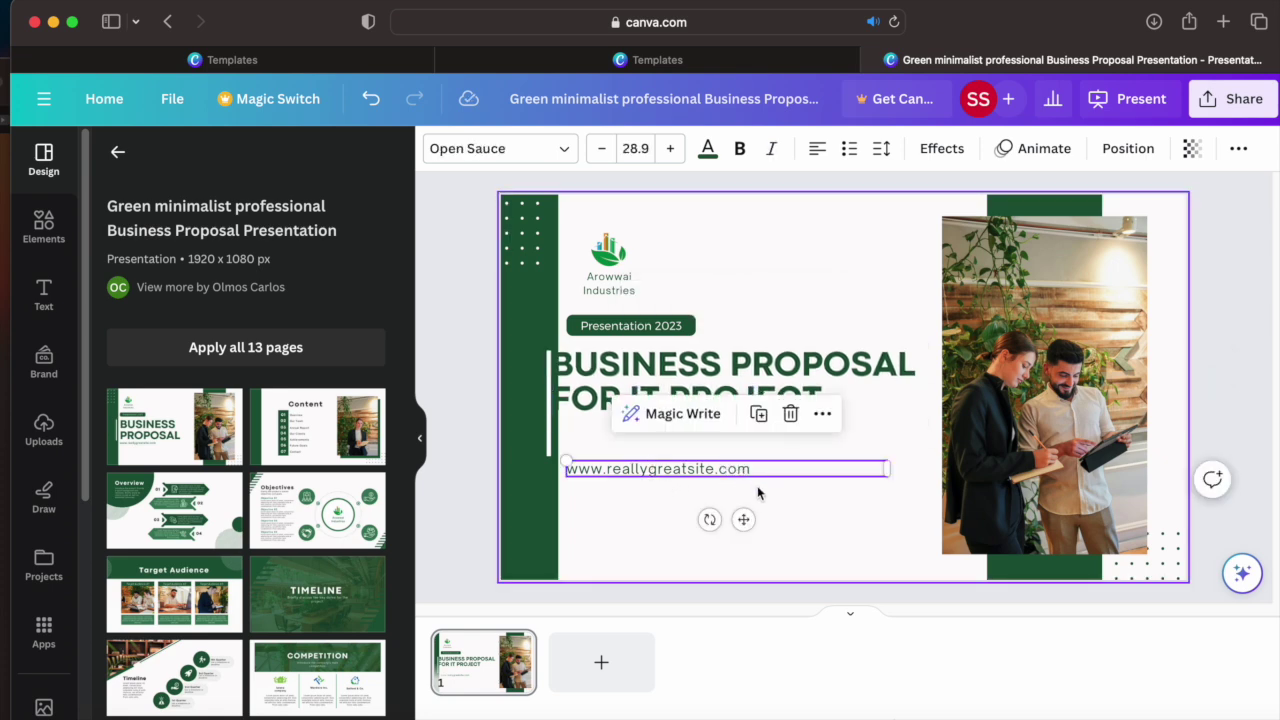
key("Return")
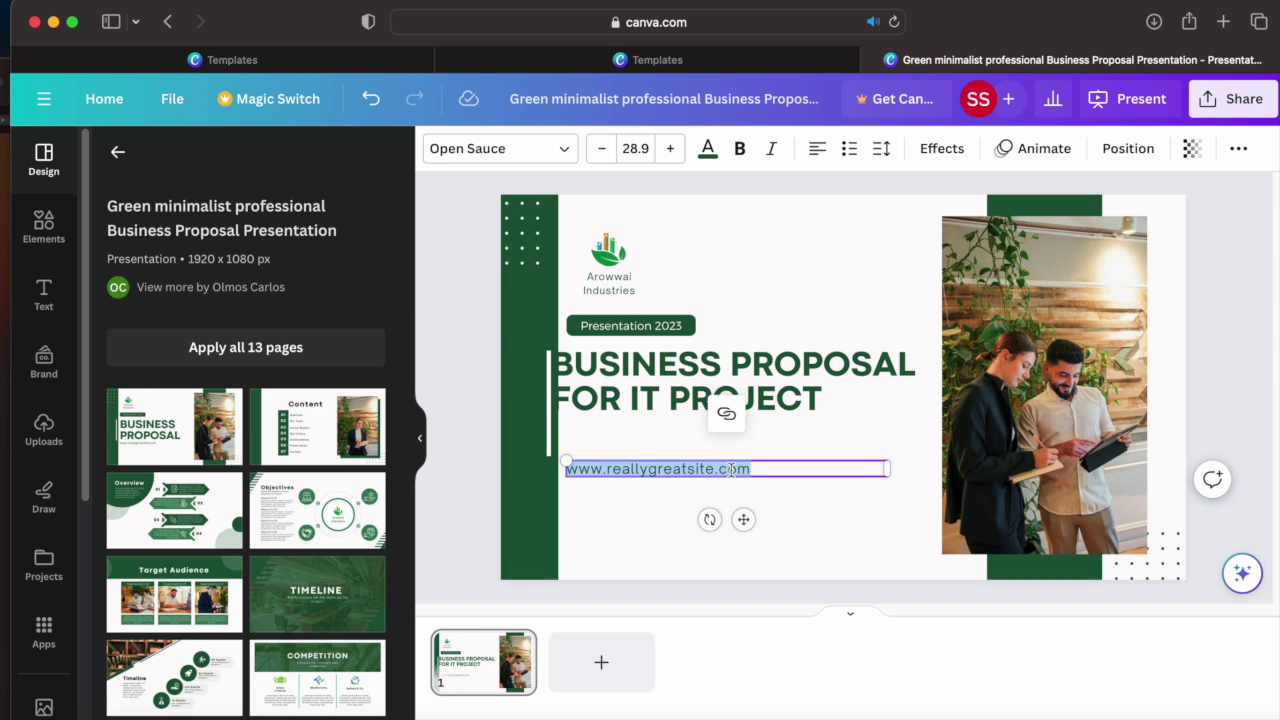
key("Escape")
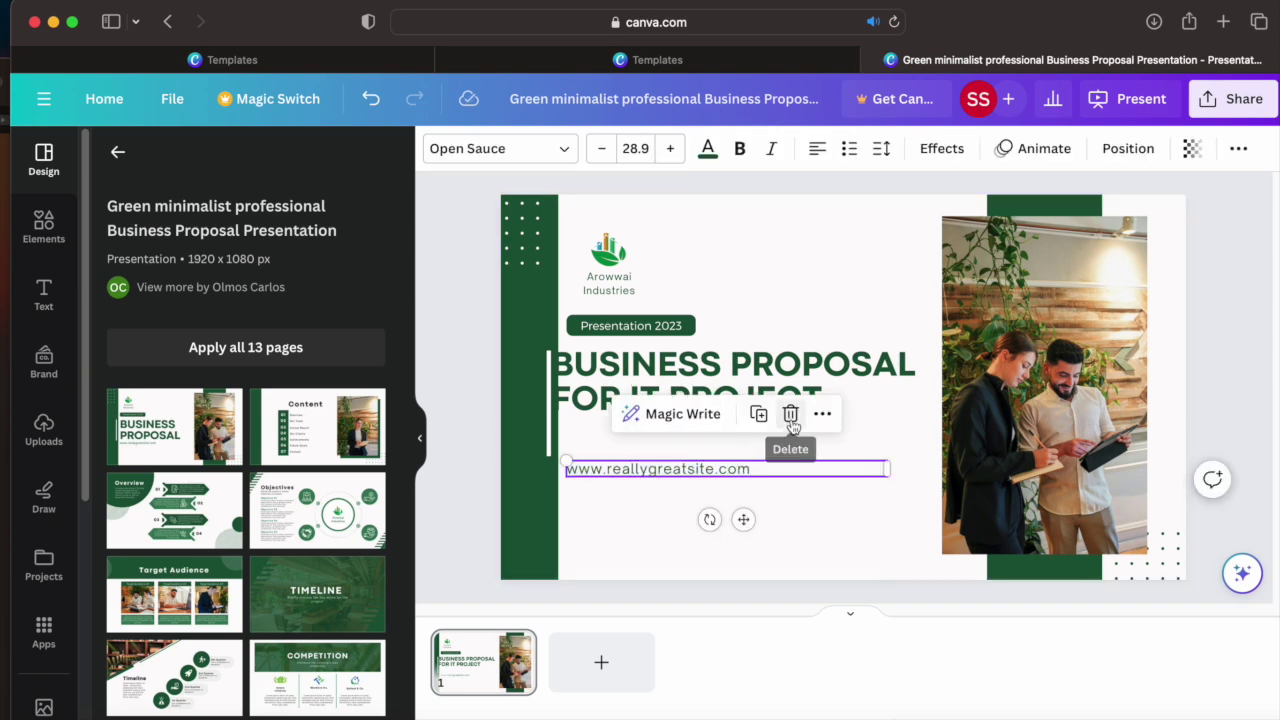
left_click(788, 422)
left_click_drag(788, 430, 802, 450)
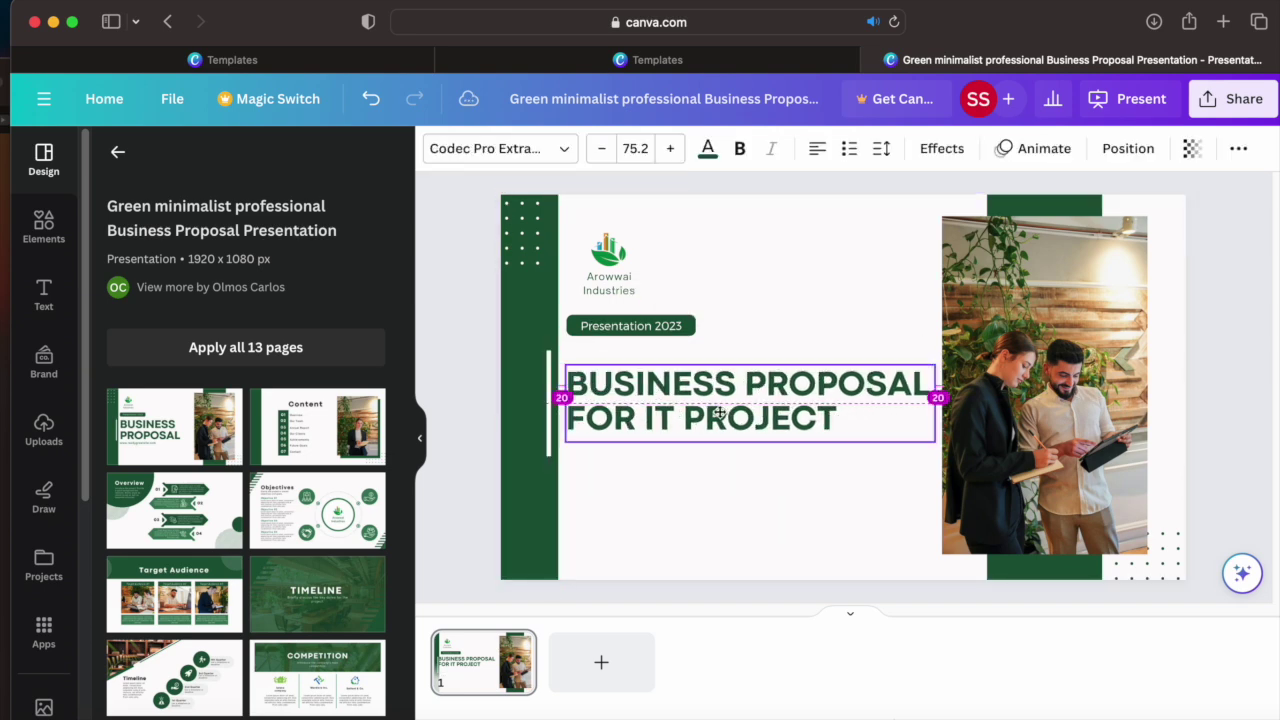
left_click(608, 250)
left_click(701, 339)
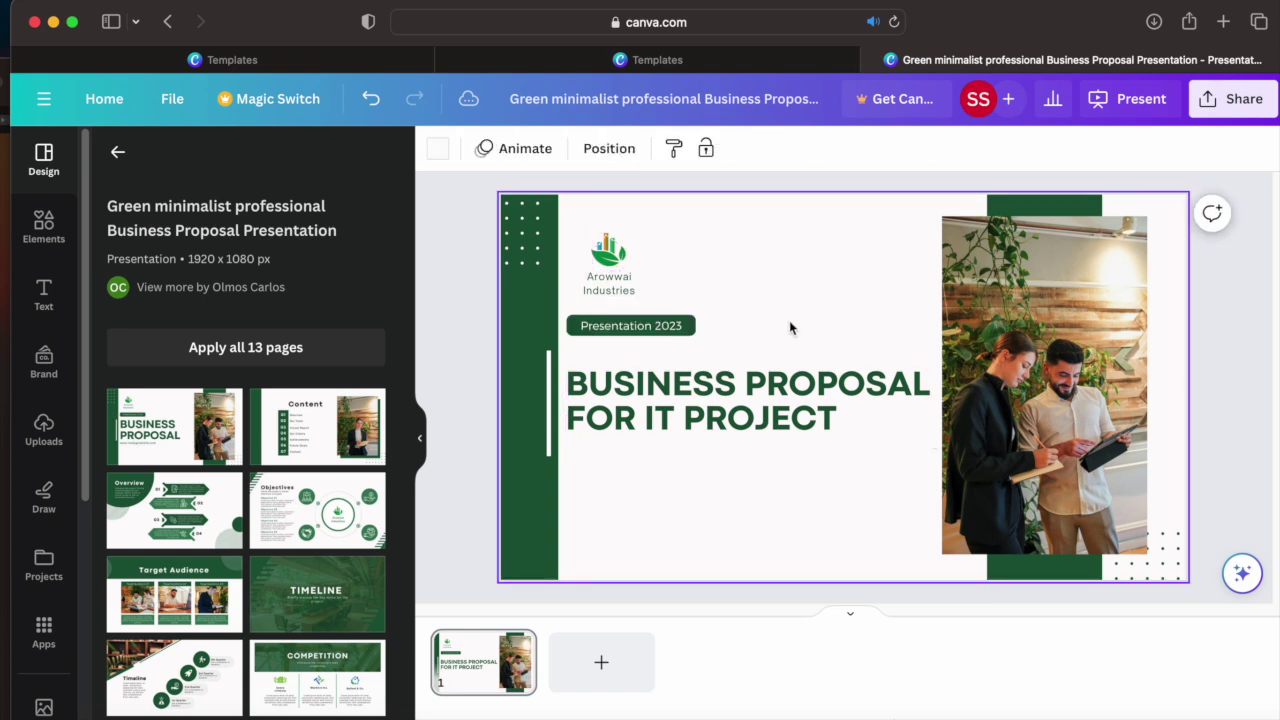
- Search the elements for "Project" and show all matching graphics
left_click(43, 225)
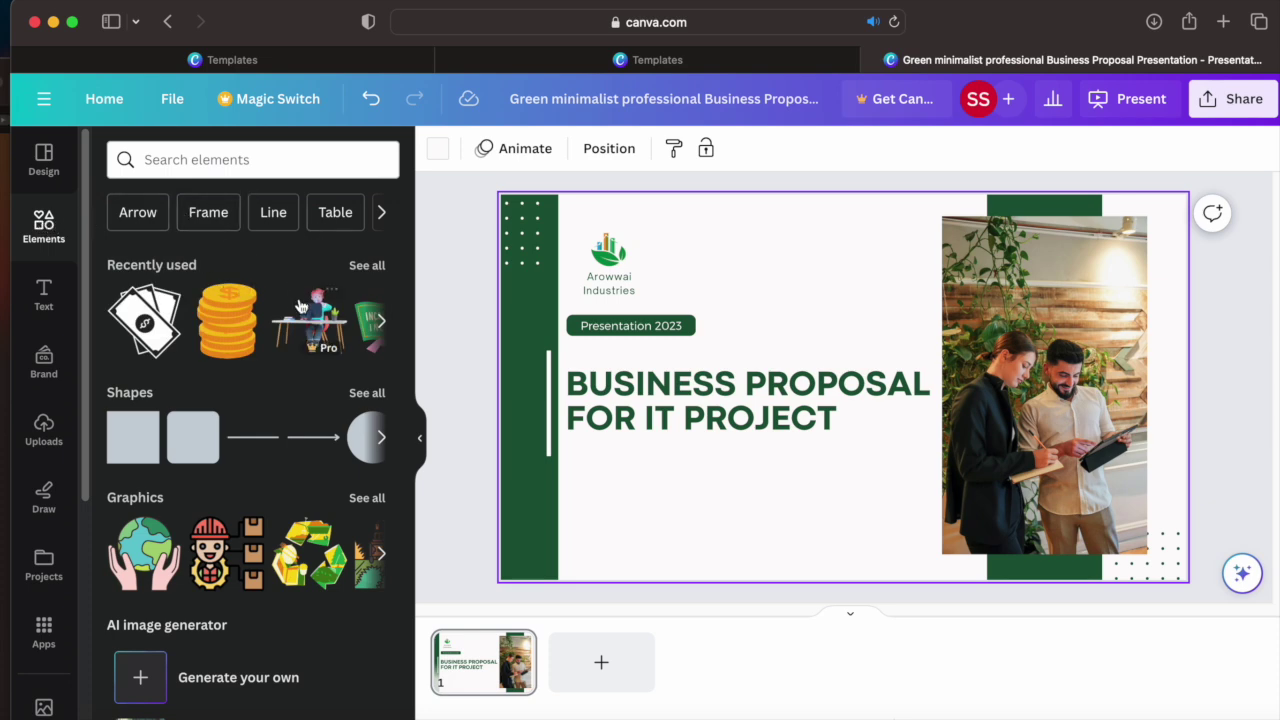
left_click(240, 163)
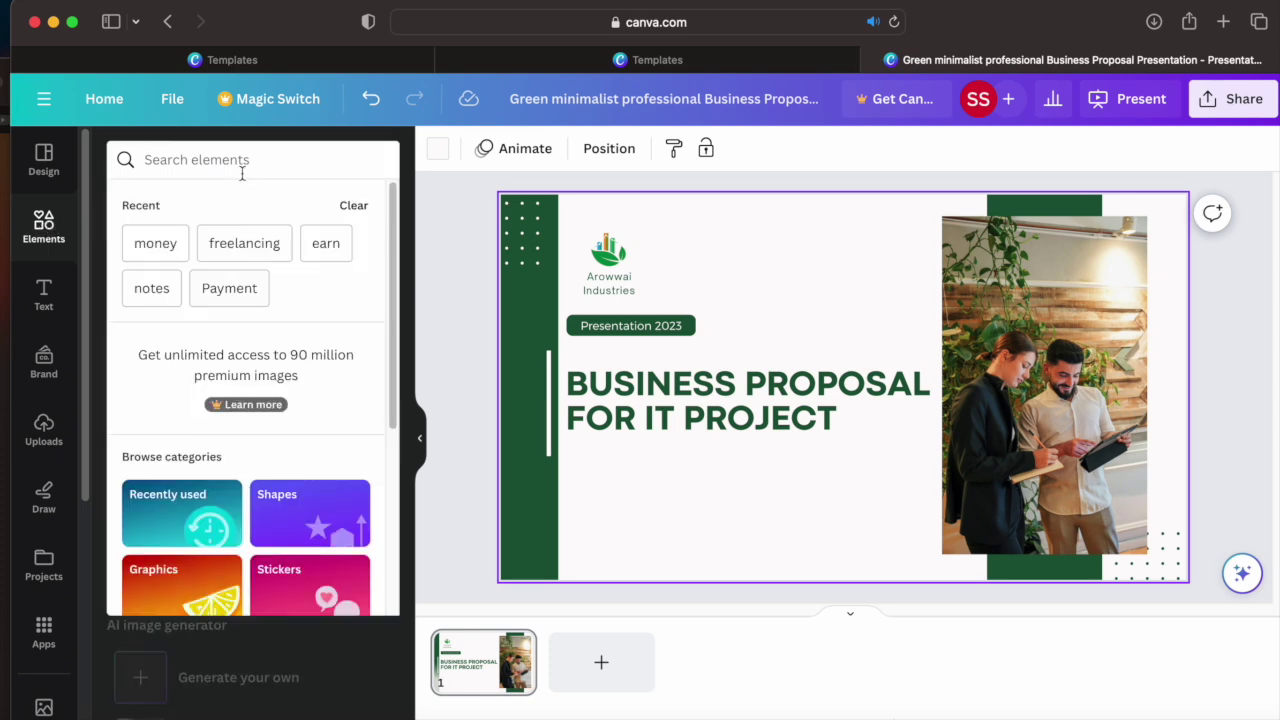
type("Project")
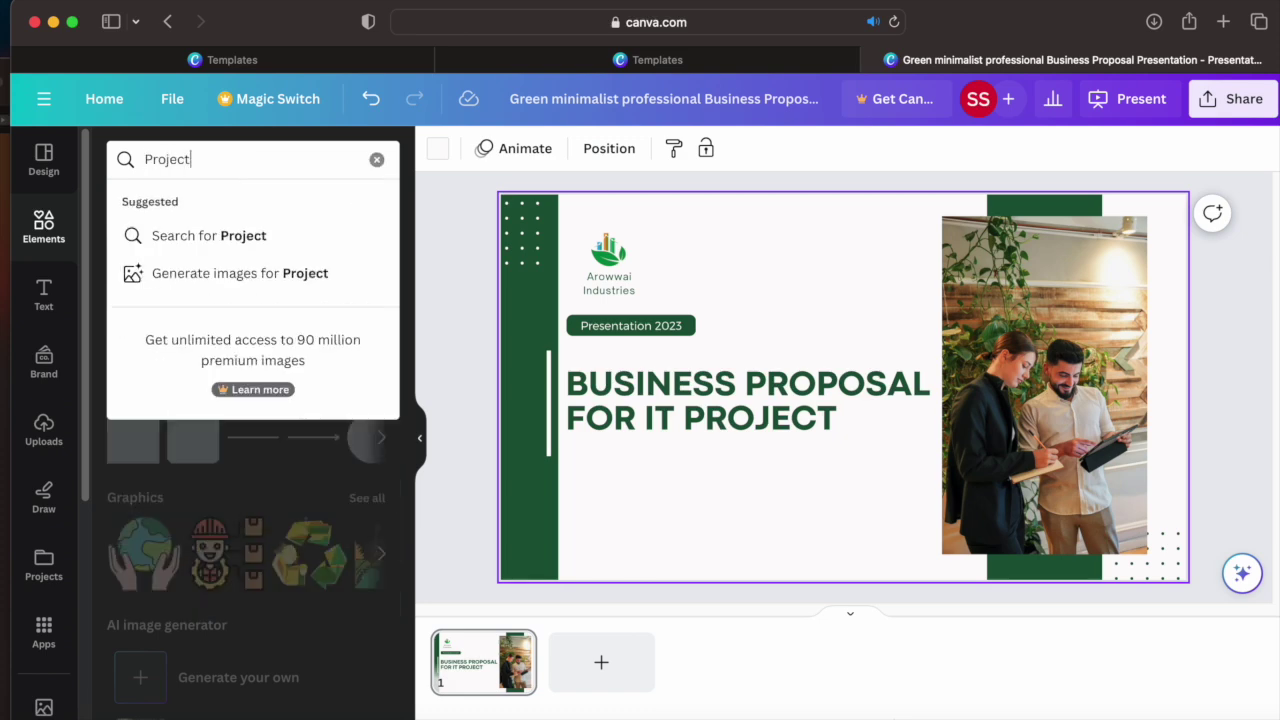
key("Return")
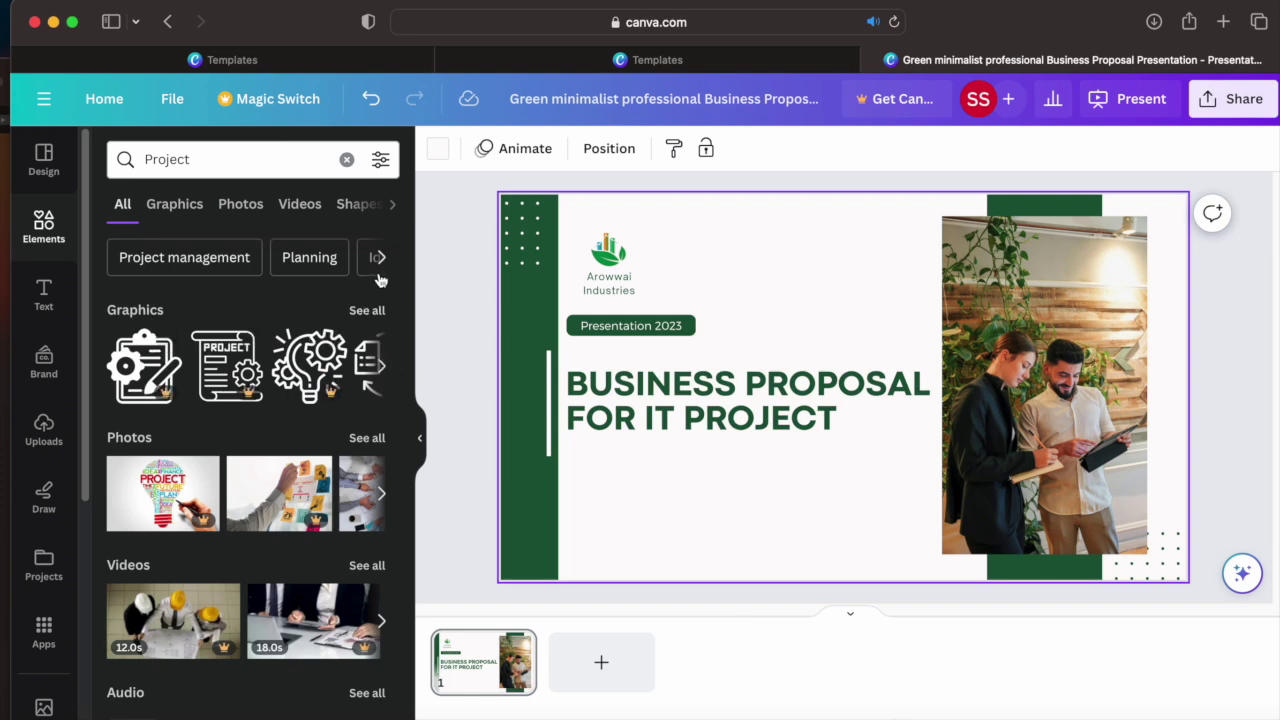
left_click(385, 372)
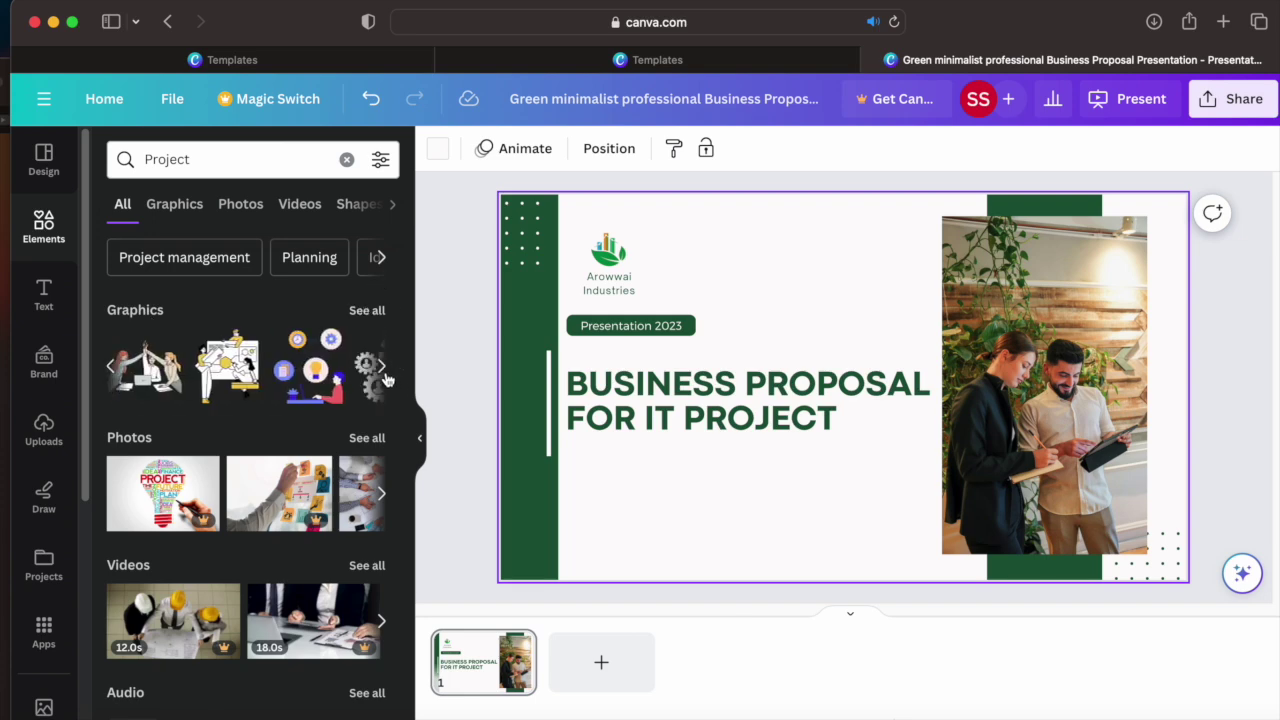
left_click(377, 313)
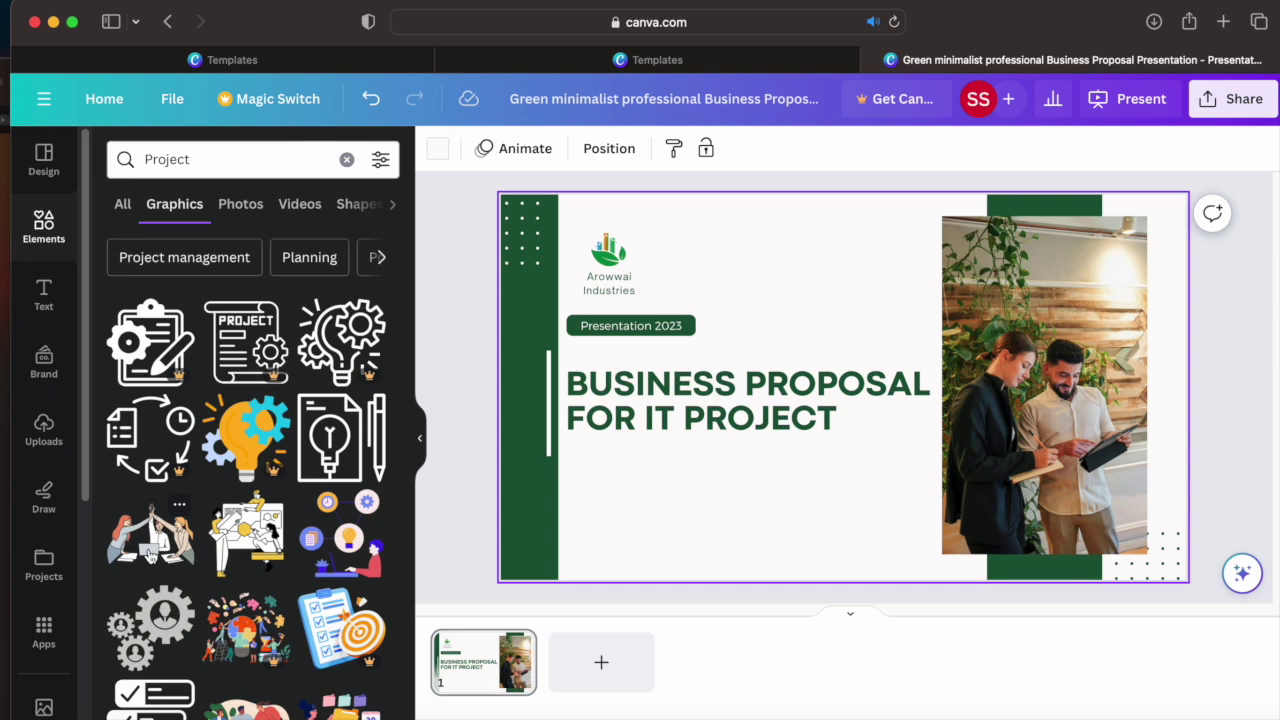
- Add the illustration of three people high-fiving over a laptop, shrink it, and place it below the title beside the green band
left_click(150, 555)
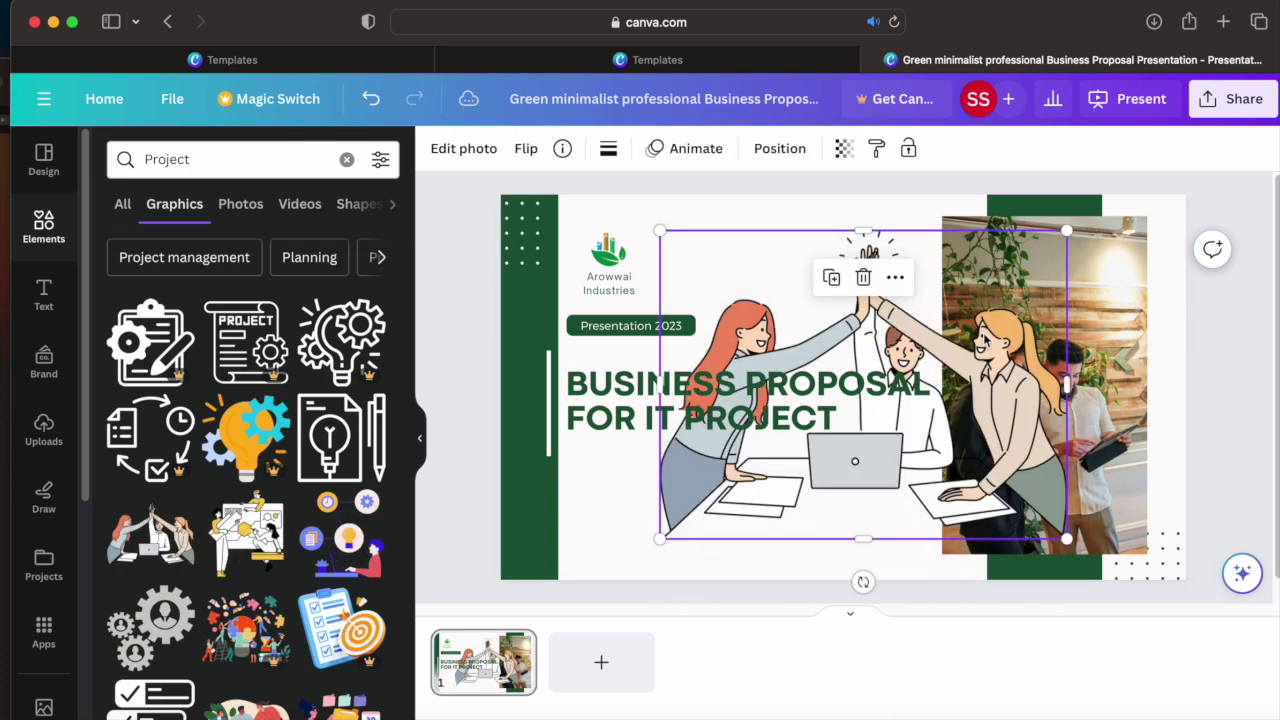
left_click_drag(1073, 243, 786, 443)
left_click_drag(716, 496, 611, 534)
left_click_drag(686, 486, 706, 472)
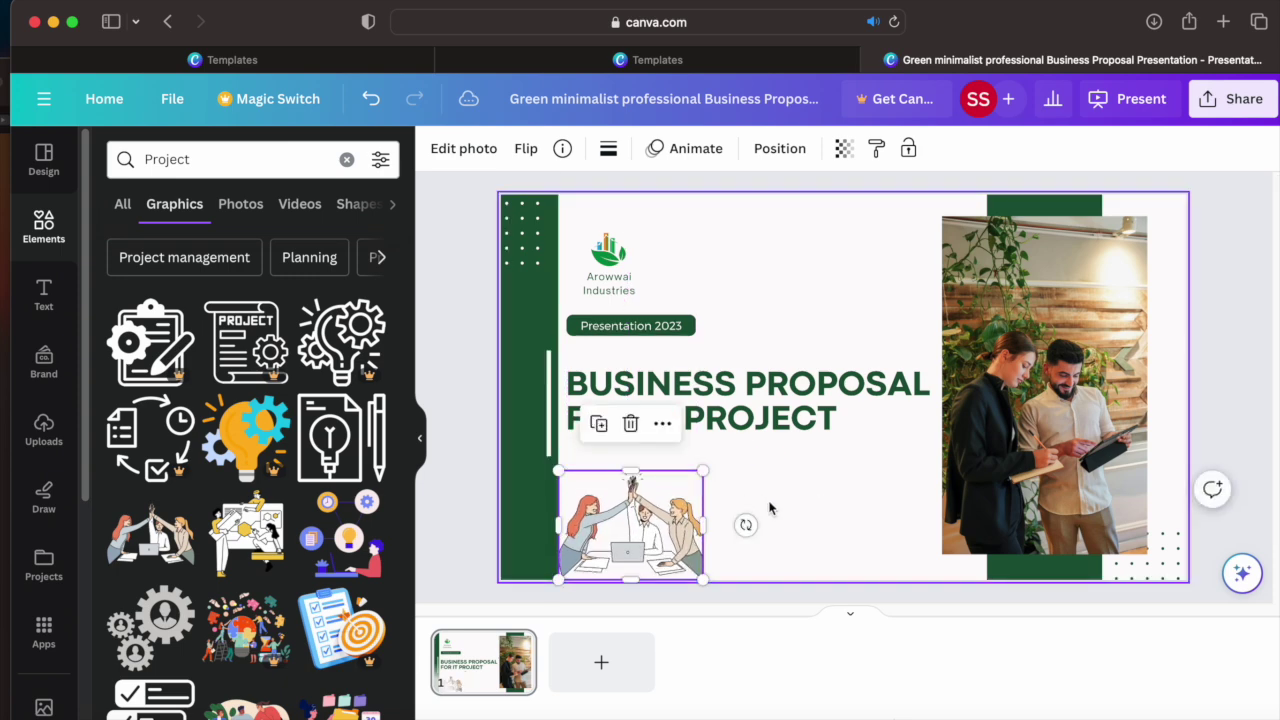
left_click(506, 586)
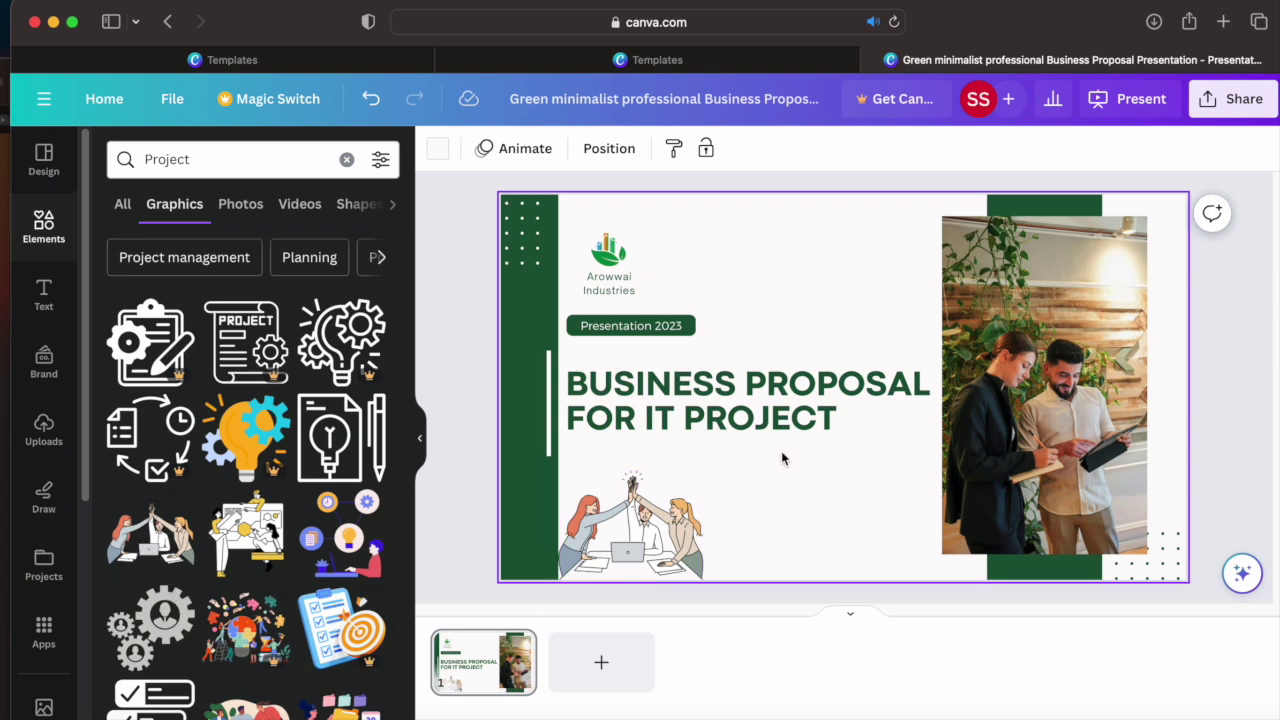
- Add a text box above the title, between the logo and the photo, and widen it slightly
left_click(42, 310)
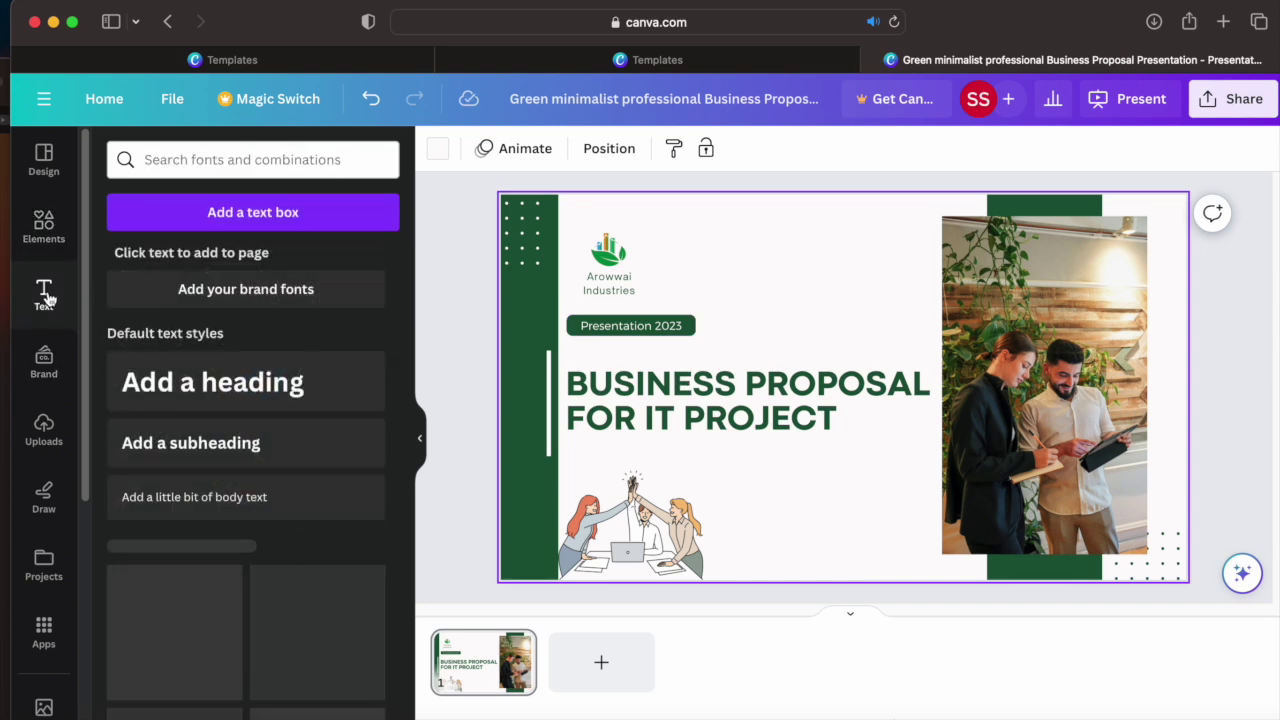
left_click(279, 213)
left_click_drag(857, 437, 848, 300)
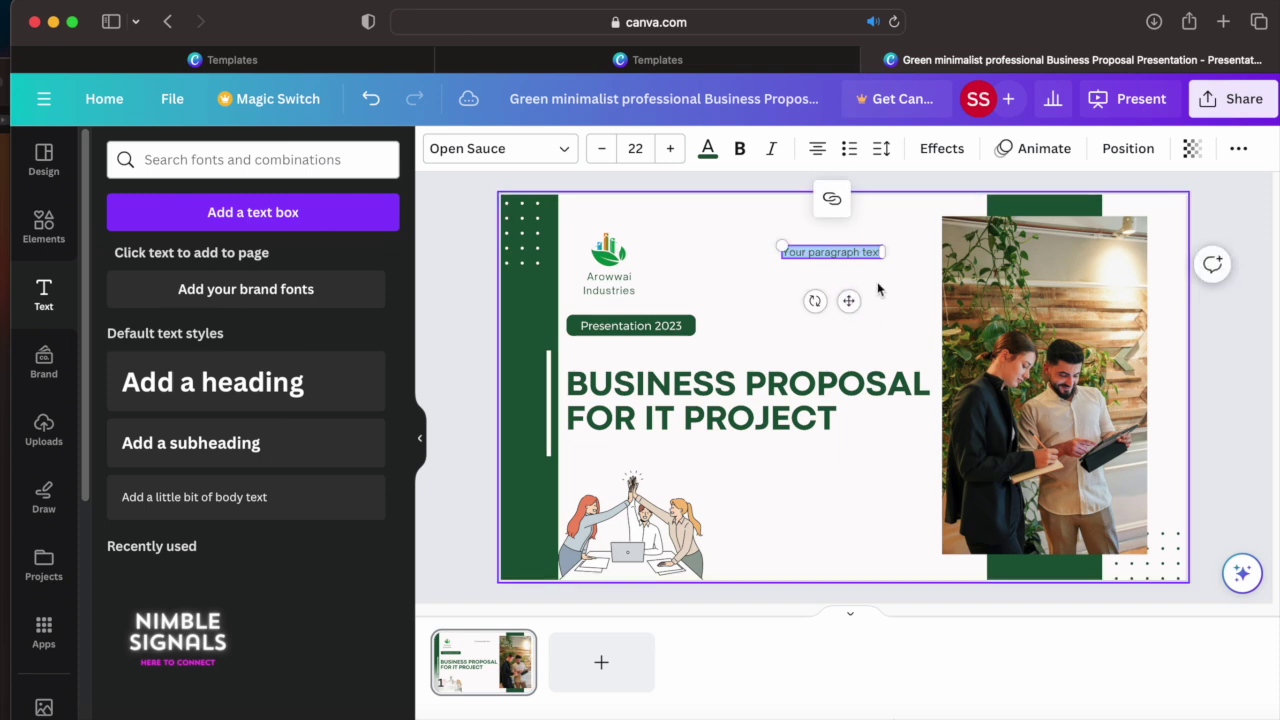
left_click_drag(884, 262, 921, 262)
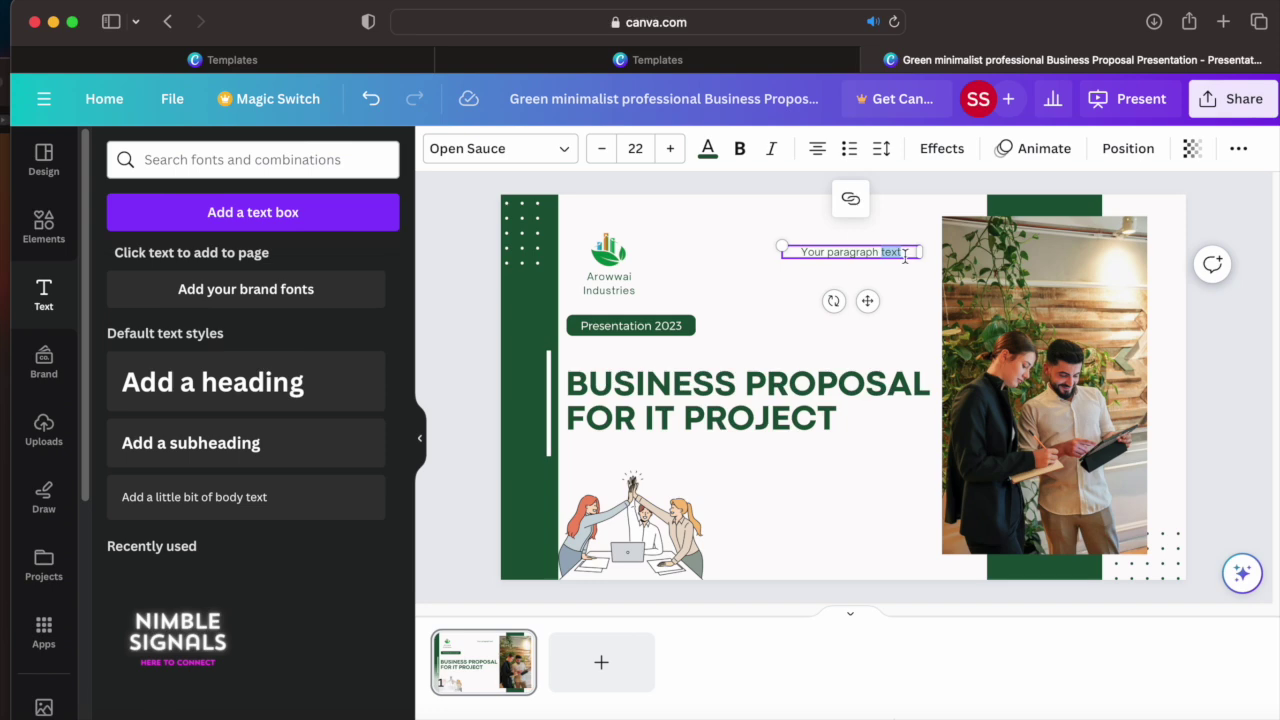
- Replace the new text box's placeholder text with "Chat GPT"
key("BackSpace")
key("BackSpace")
key("BackSpace")
key("BackSpace")
key("BackSpace")
key("BackSpace")
key("BackSpace")
key("BackSpace")
key("BackSpace")
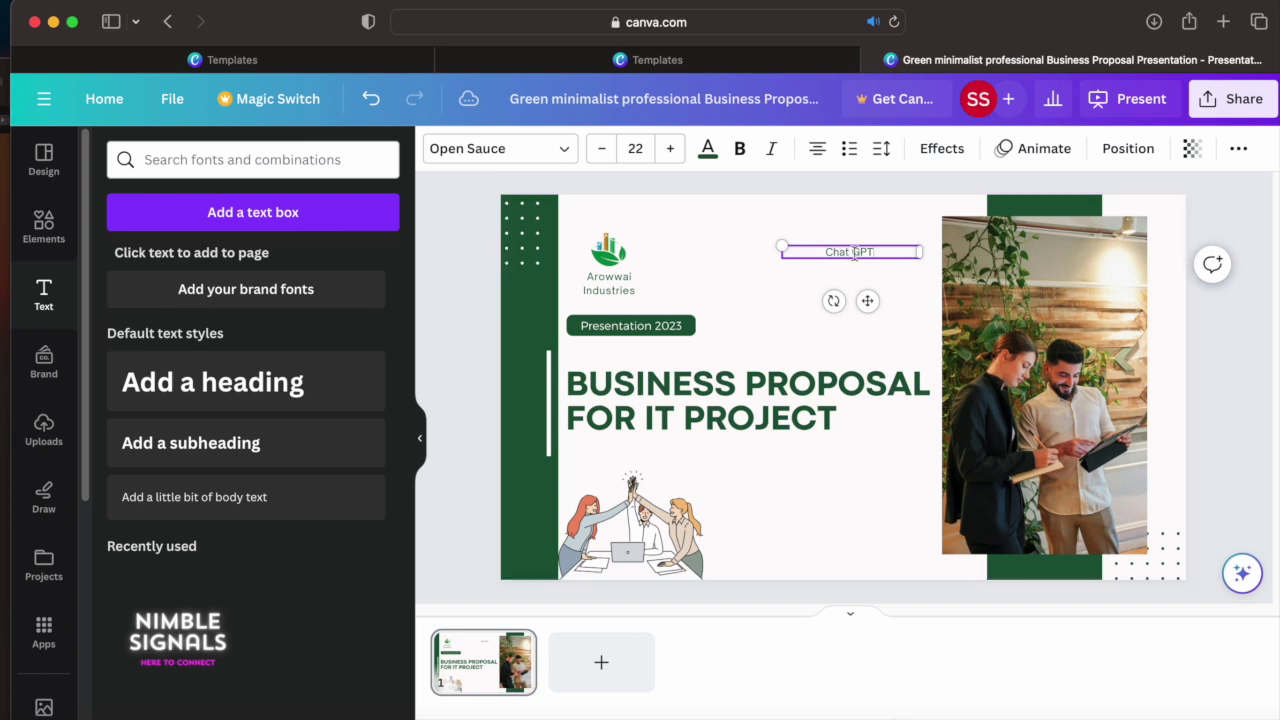
- Increase the font size of the "Chat GPT" text to 41
left_click_drag(847, 252, 890, 252)
left_click(670, 148)
left_click(670, 148)
left_click(670, 148)
left_click(670, 148)
triple_click(670, 148)
triple_click(670, 148)
triple_click(670, 148)
triple_click(670, 148)
triple_click(670, 148)
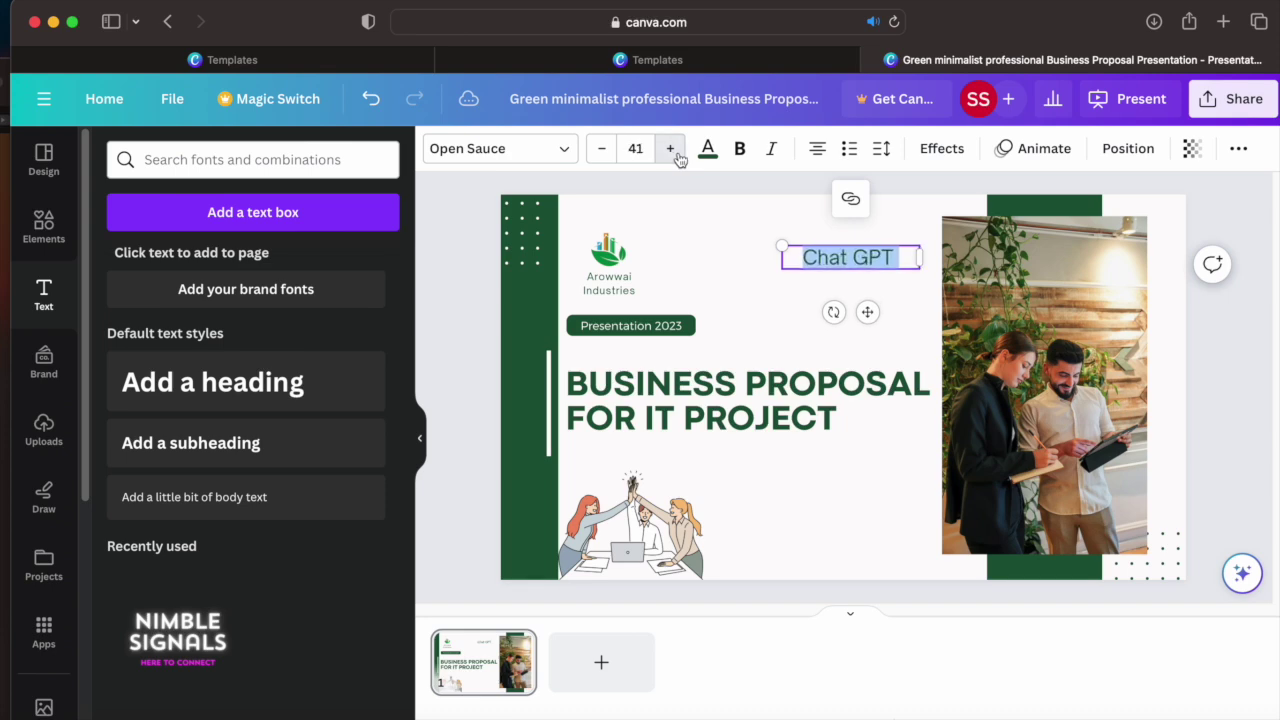
- Make the "Chat GPT" text bold and try out italics on it
left_click(741, 150)
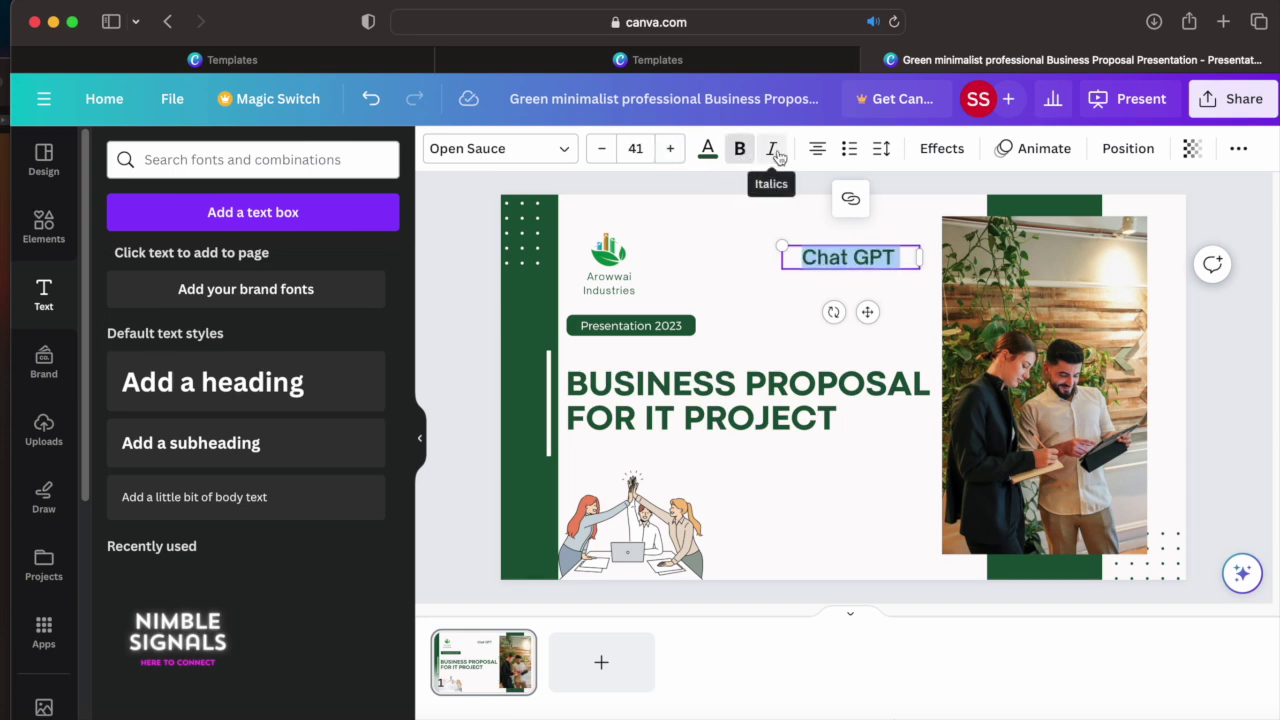
left_click(771, 150)
left_click(740, 150)
left_click(741, 150)
left_click(771, 150)
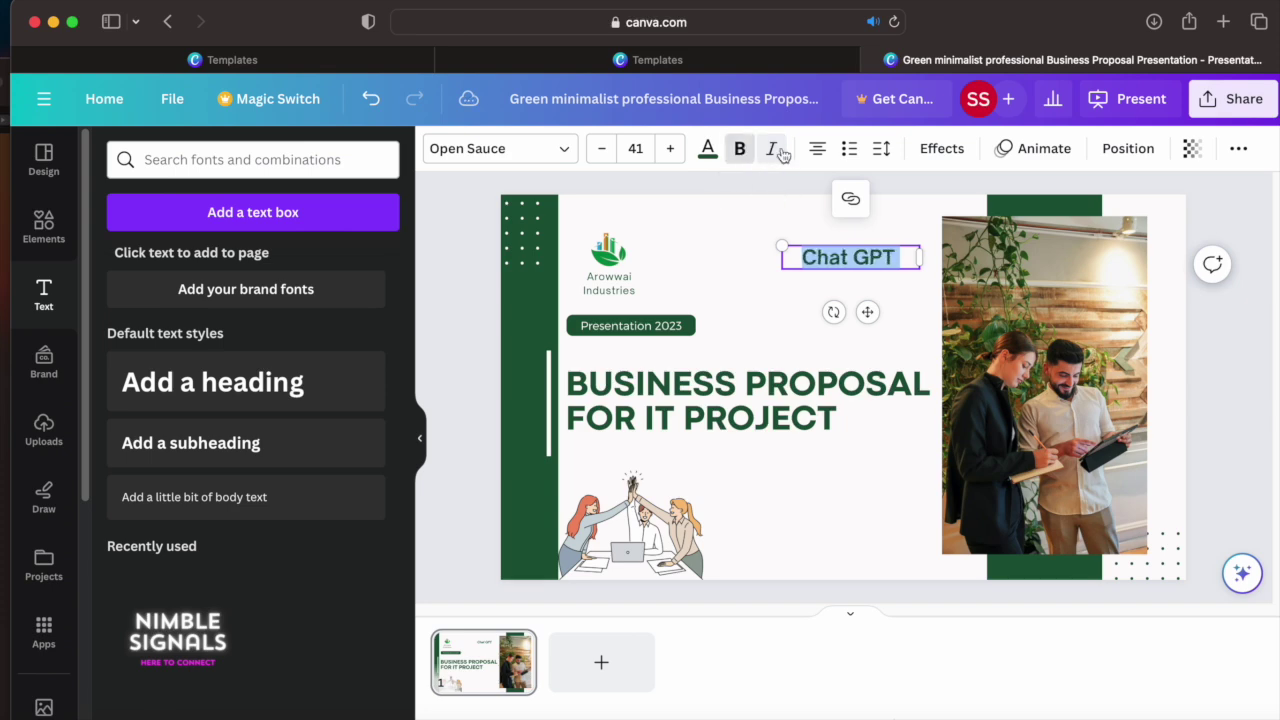
- Try the document fonts on the "Chat GPT" text and set its font to DM Serif Display
left_click(564, 155)
left_click(182, 333)
left_click(177, 369)
left_click(154, 406)
left_click(190, 500)
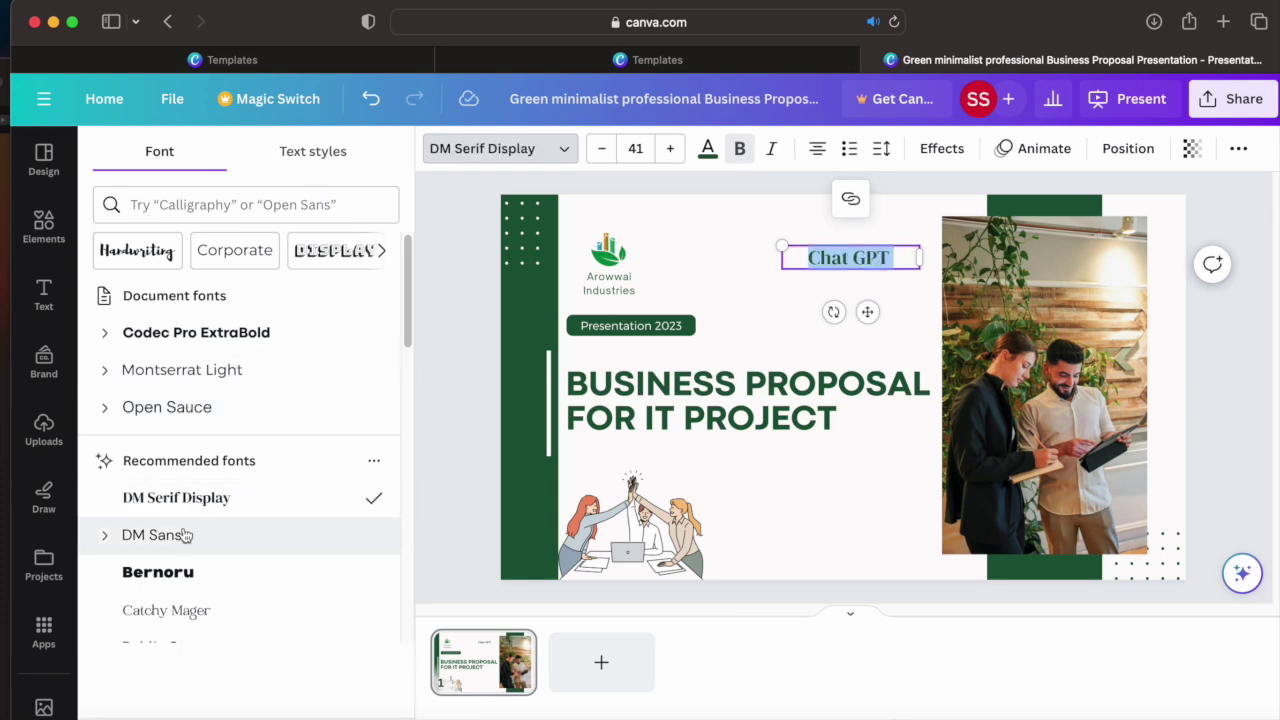
- Try the Bernoru, Montserrat Light, Open Sauce and Codec Pro ExtraBold fonts on the "Chat GPT" text
left_click(168, 573)
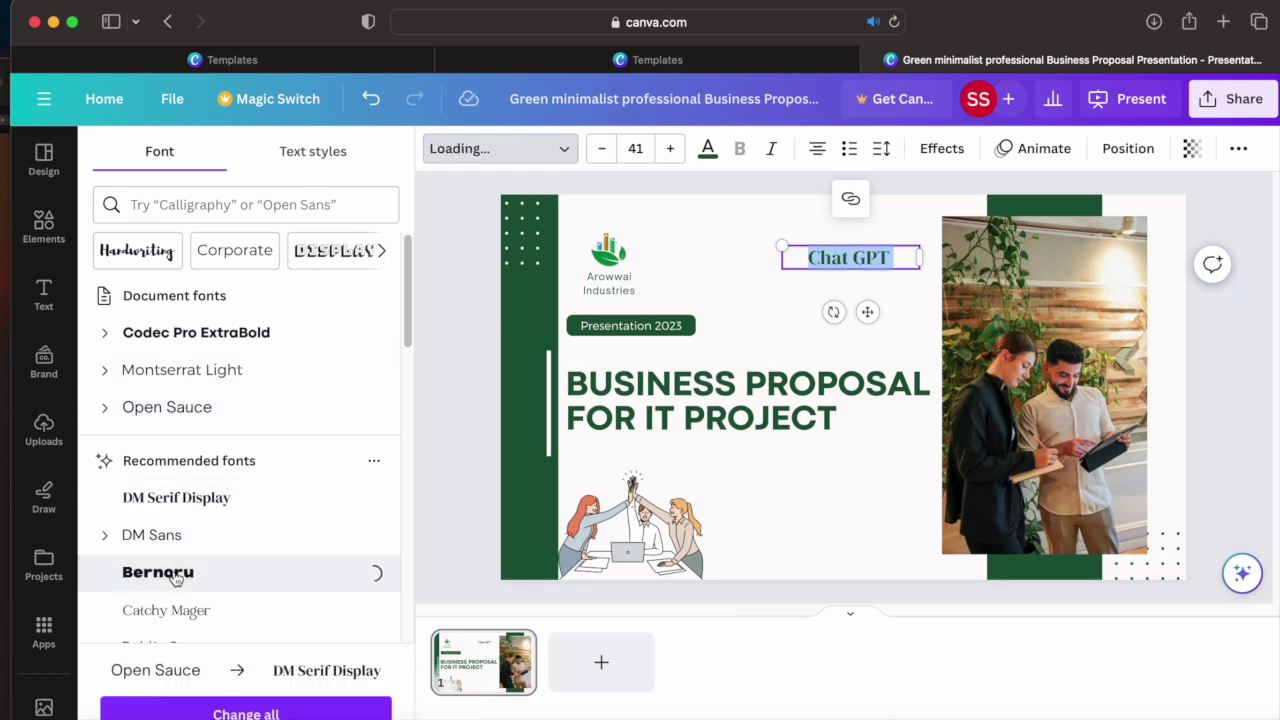
left_click(177, 338)
left_click(177, 369)
left_click(177, 405)
left_click(200, 335)
- Try the Anton font on the "Chat GPT" text and switch it to Archivo Black
scroll(408, 297, "down", 1)
left_click_drag(408, 297, 391, 503)
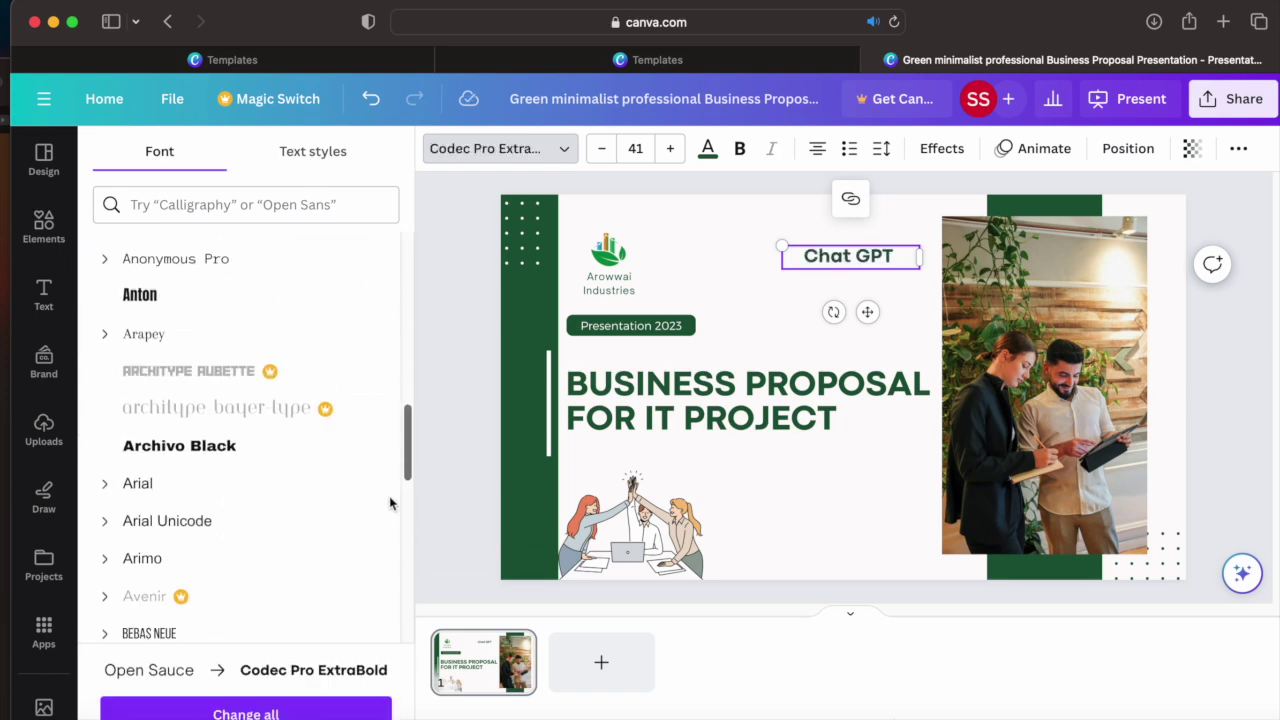
left_click(151, 300)
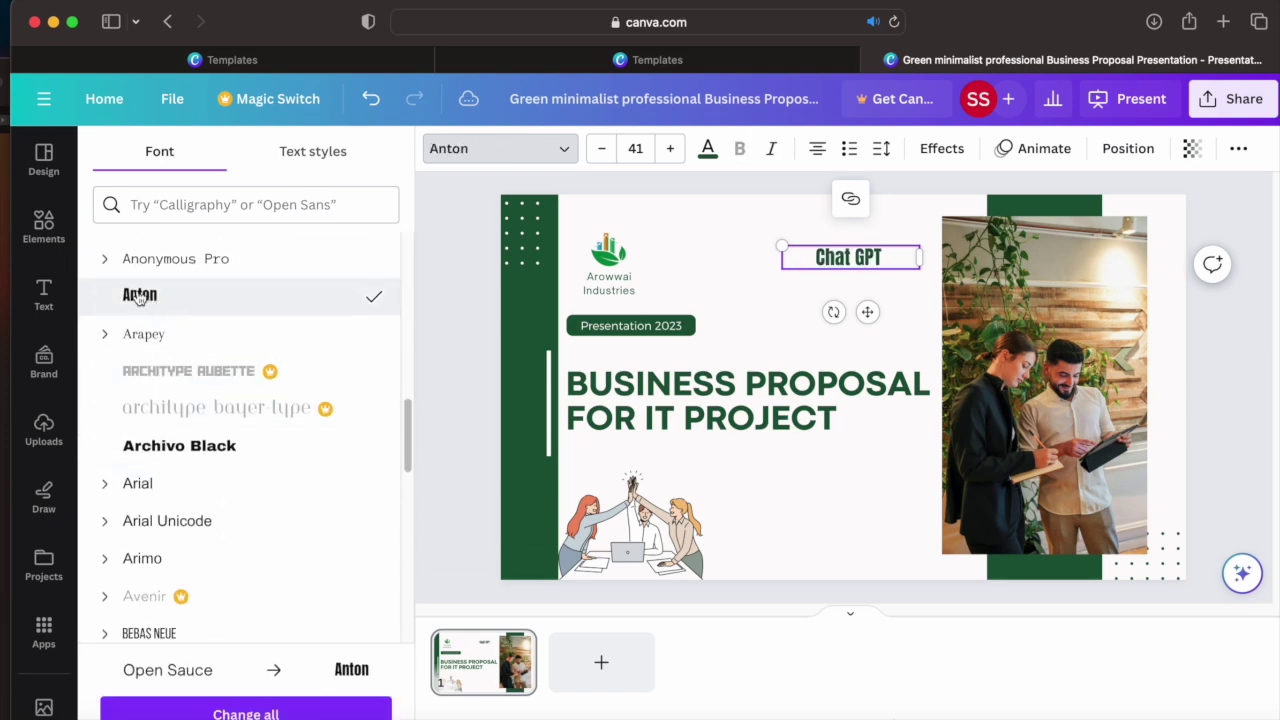
left_click(180, 446)
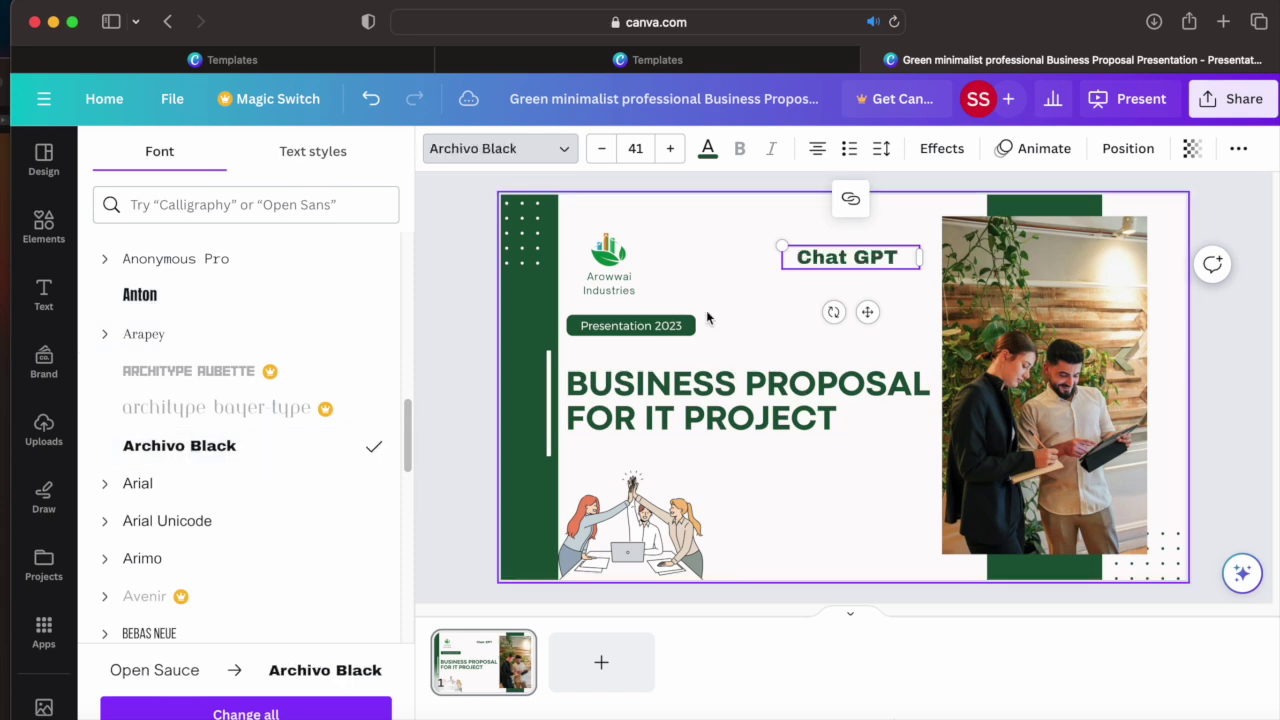
left_click(697, 258)
- Try the document's Heading text style on the "Chat GPT" text and apply the Subheading style
left_click(833, 250)
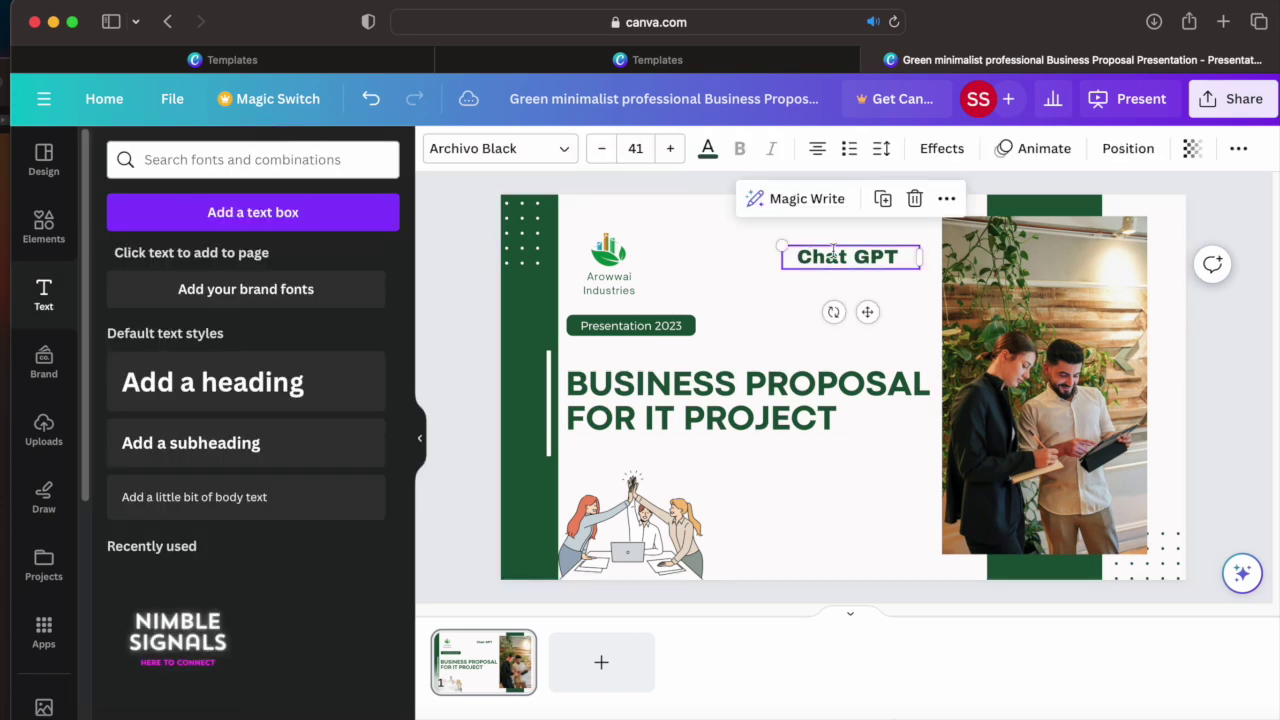
double_click(830, 256)
left_click(560, 152)
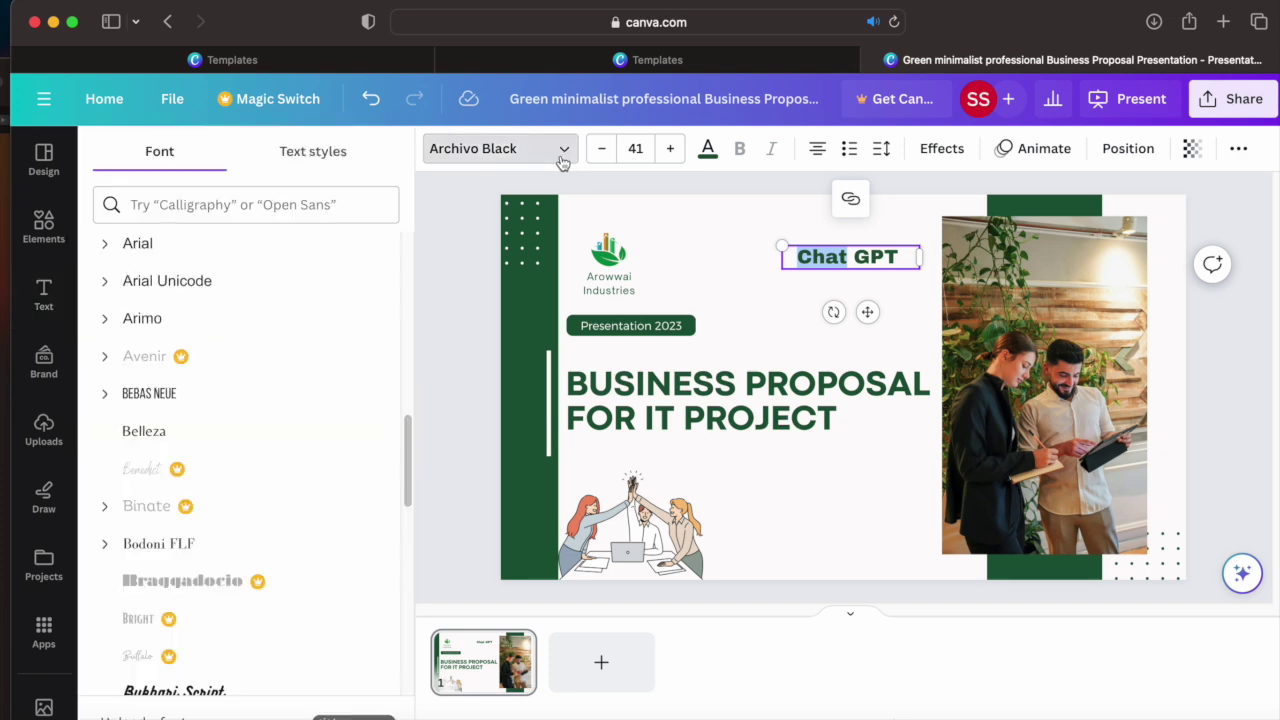
left_click(330, 156)
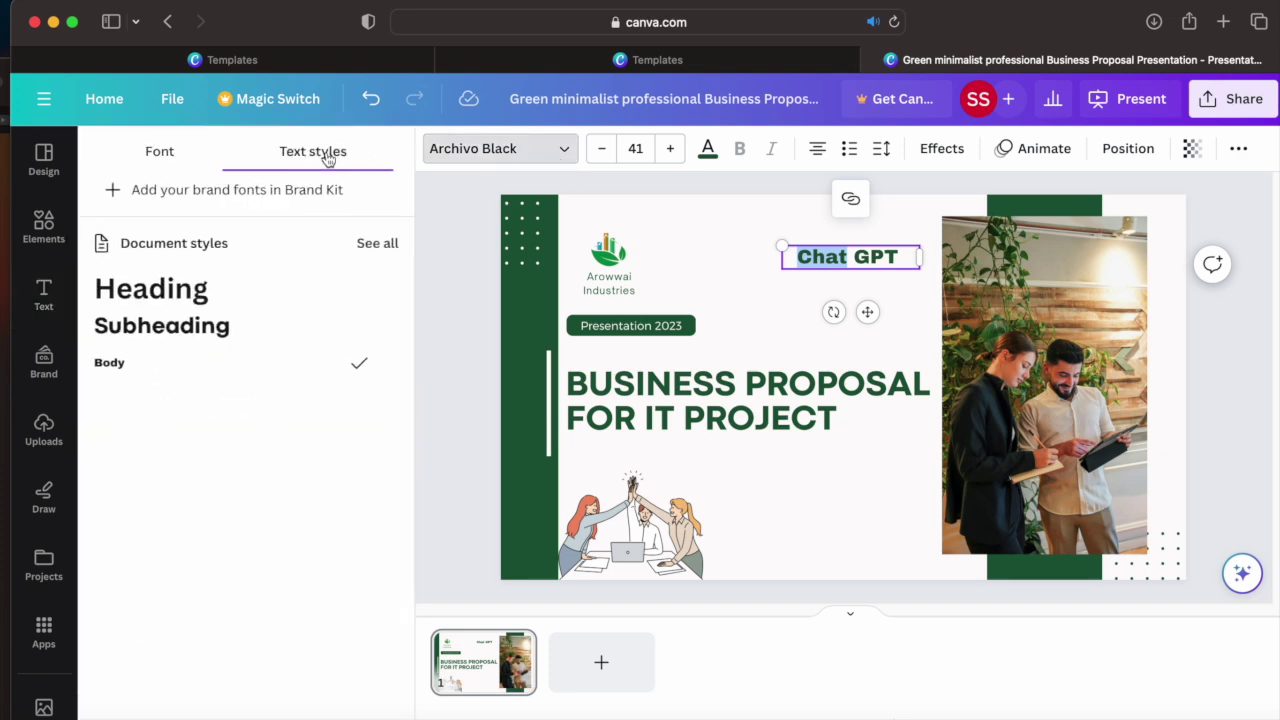
left_click(153, 300)
left_click(157, 331)
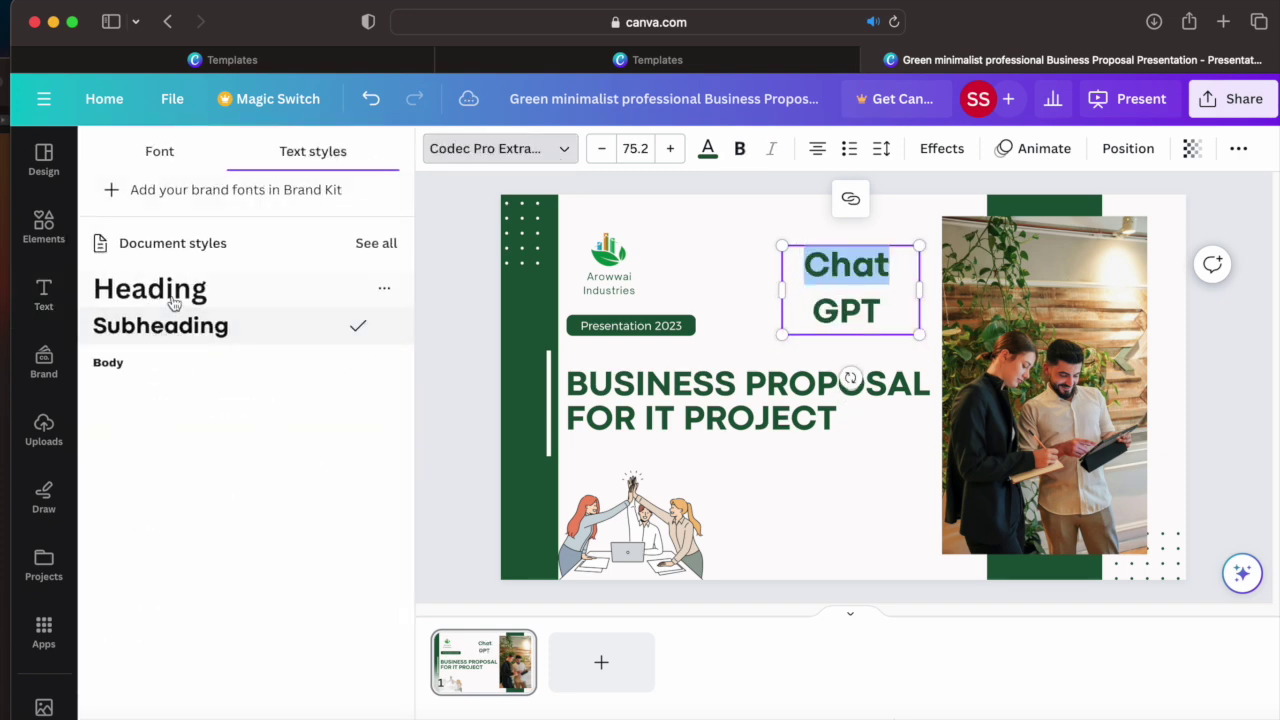
left_click(172, 291)
left_click(165, 326)
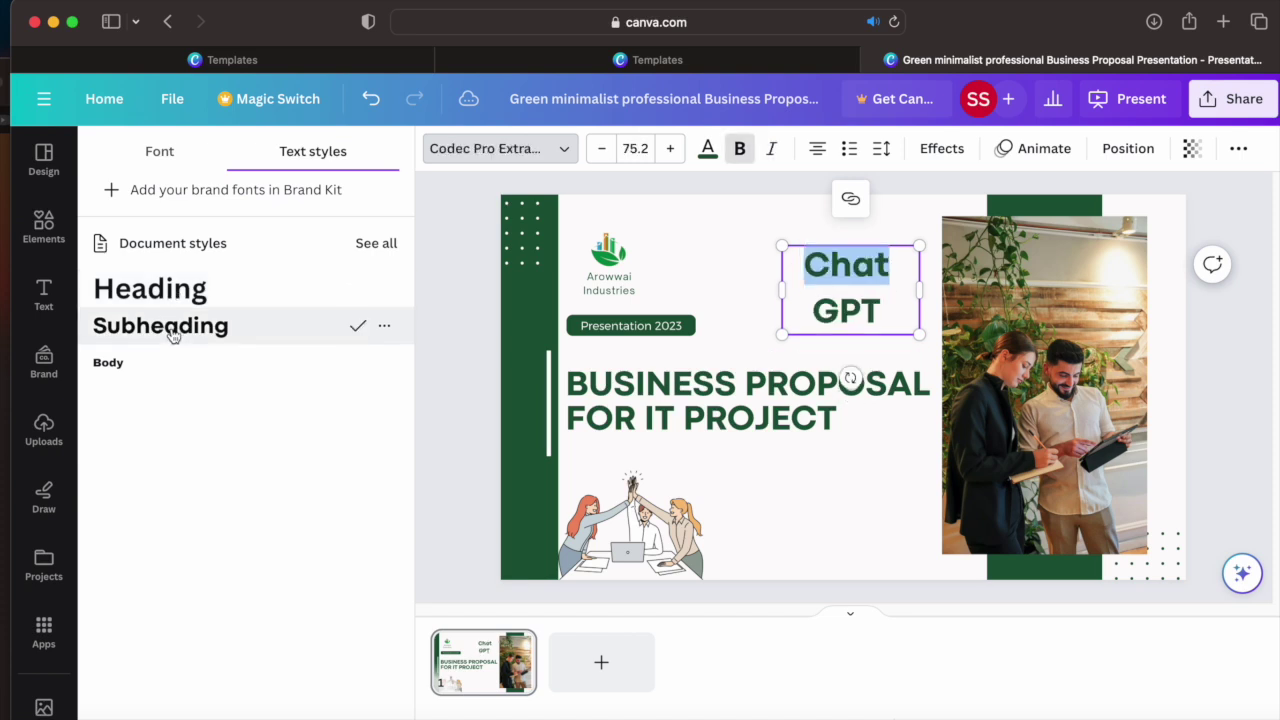
- Set the font size of the "Chat GPT" text to 50
left_click(598, 150)
left_click(630, 150)
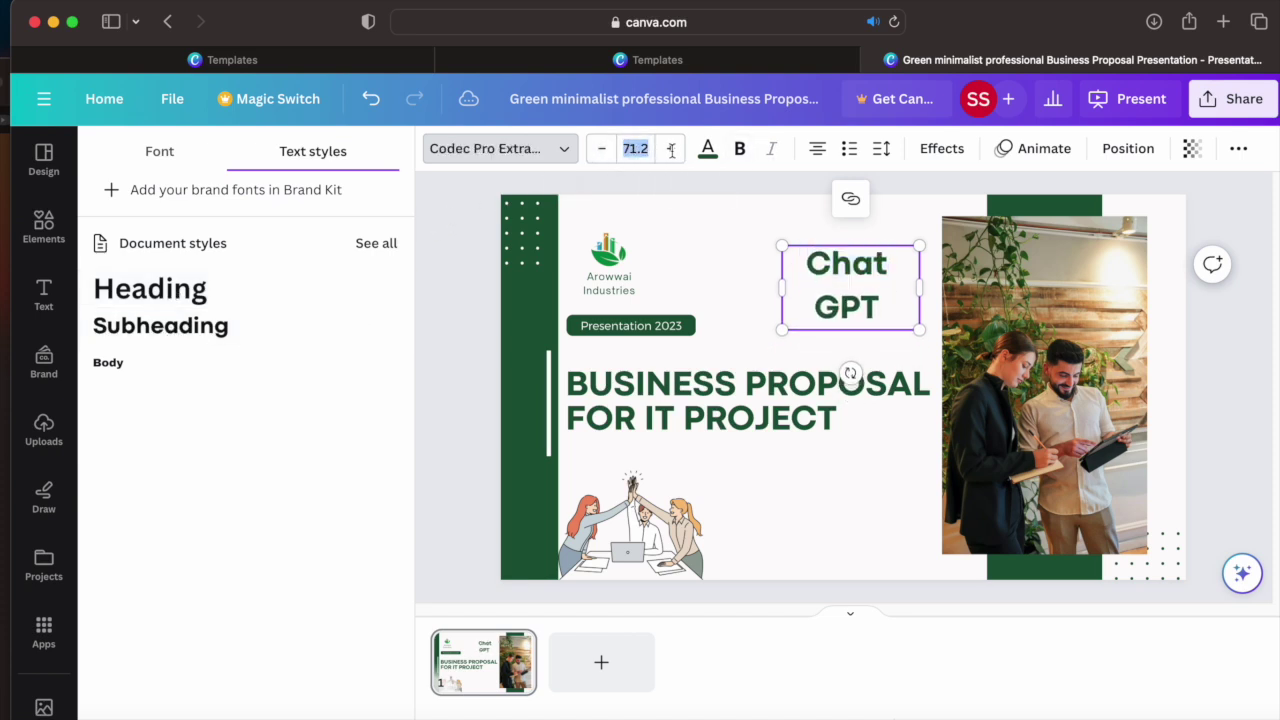
key("BackSpace")
type("50")
key("Return")
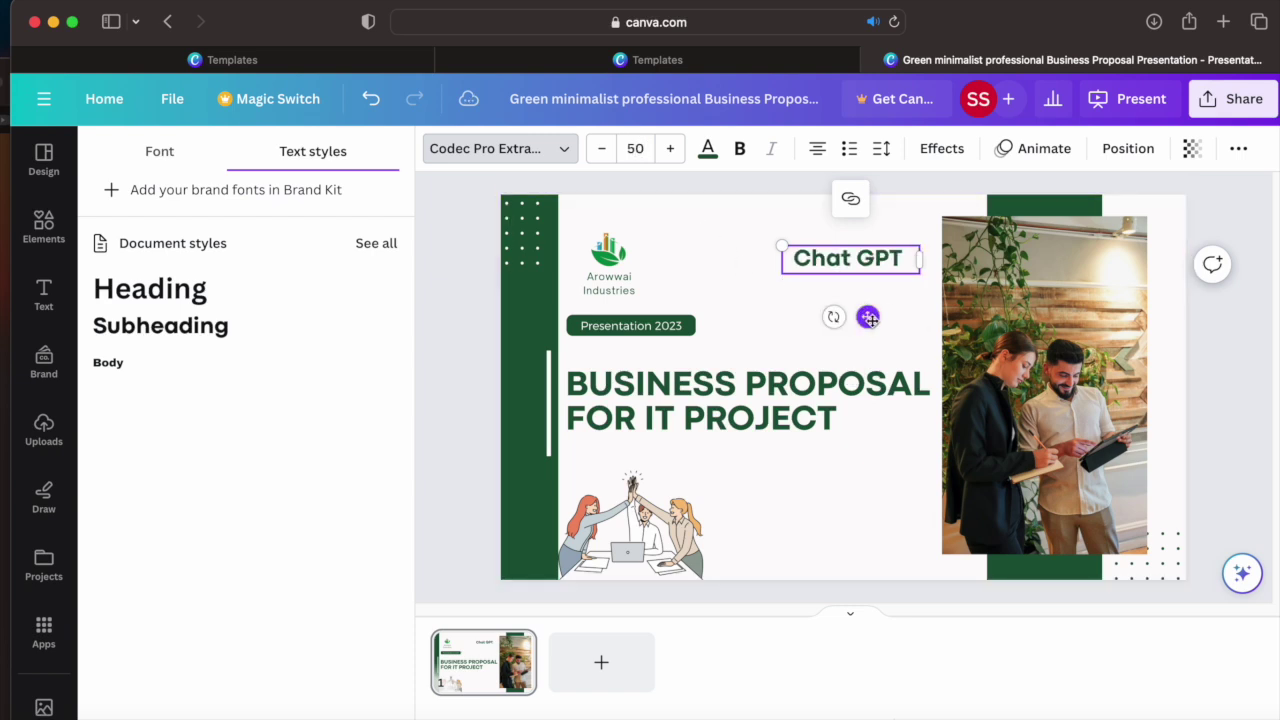
- Move the "Chat GPT" text box to just below the second line of the cover title, beside the photo
left_click_drag(869, 318, 866, 522)
left_click(766, 534)
left_click(806, 462)
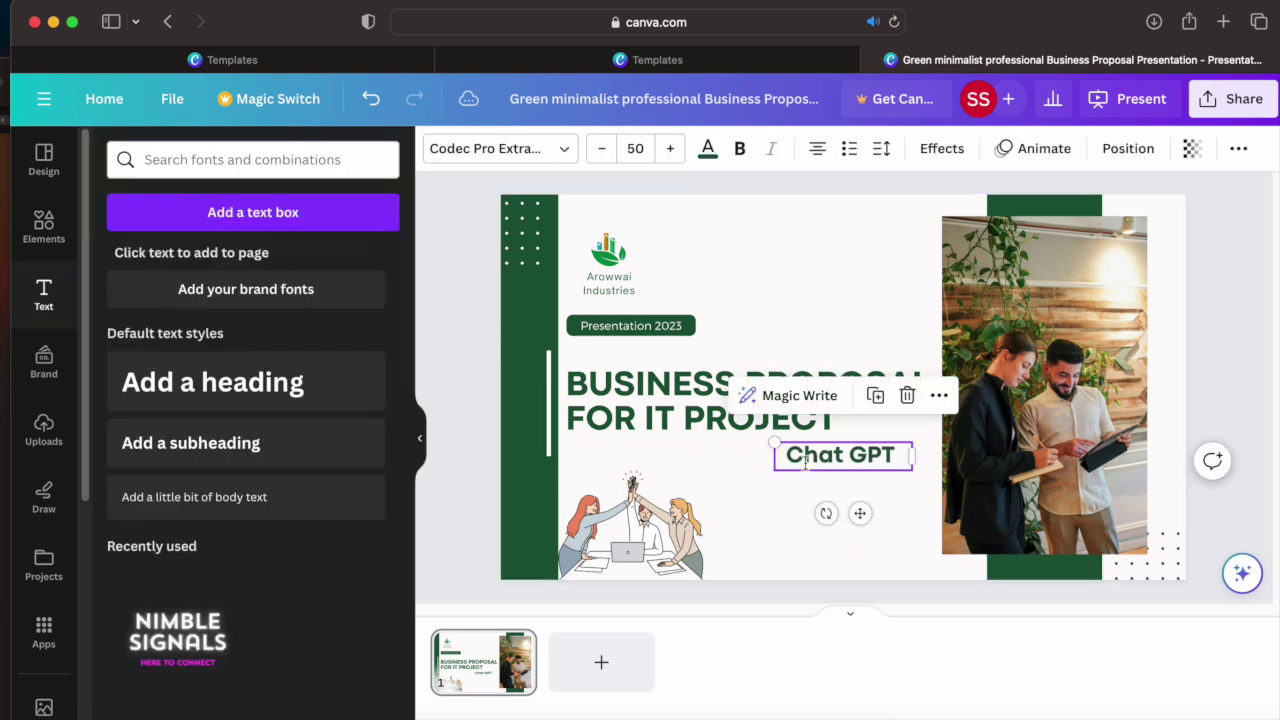
- Try the document's black and the peach and black photo colors on the "Chat GPT" text
left_click_drag(797, 455, 888, 463)
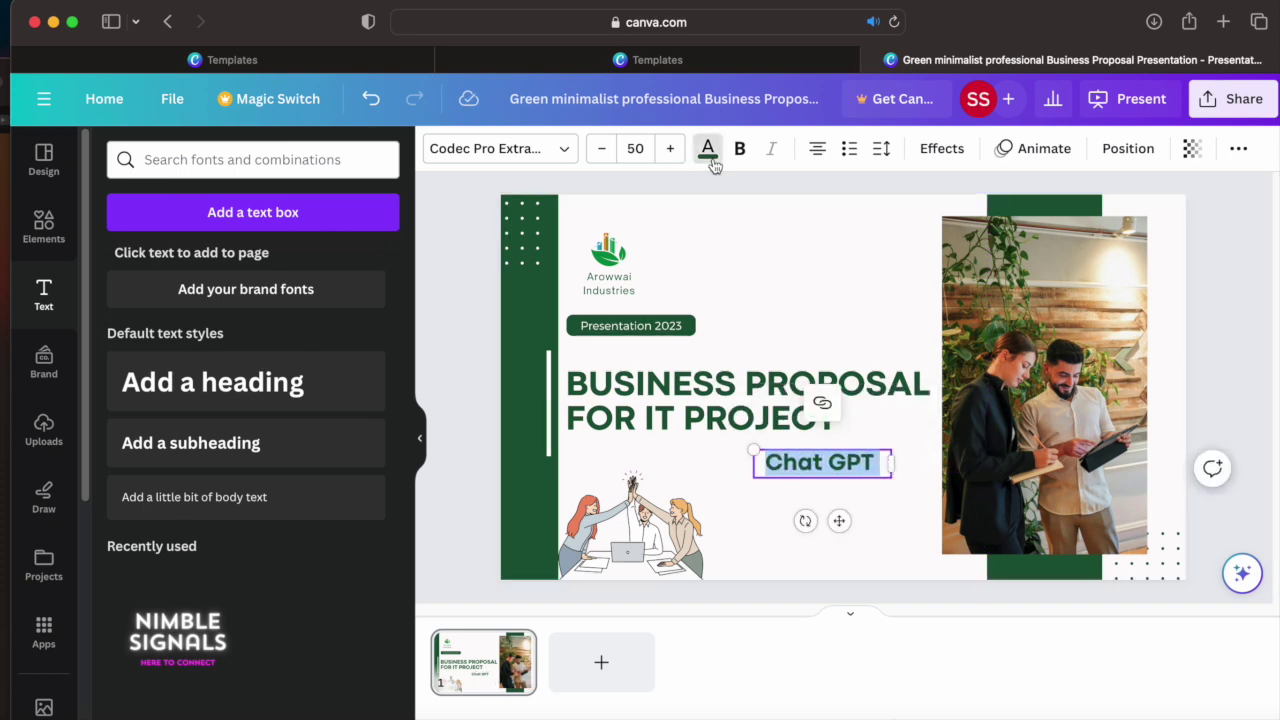
left_click(708, 150)
left_click(163, 262)
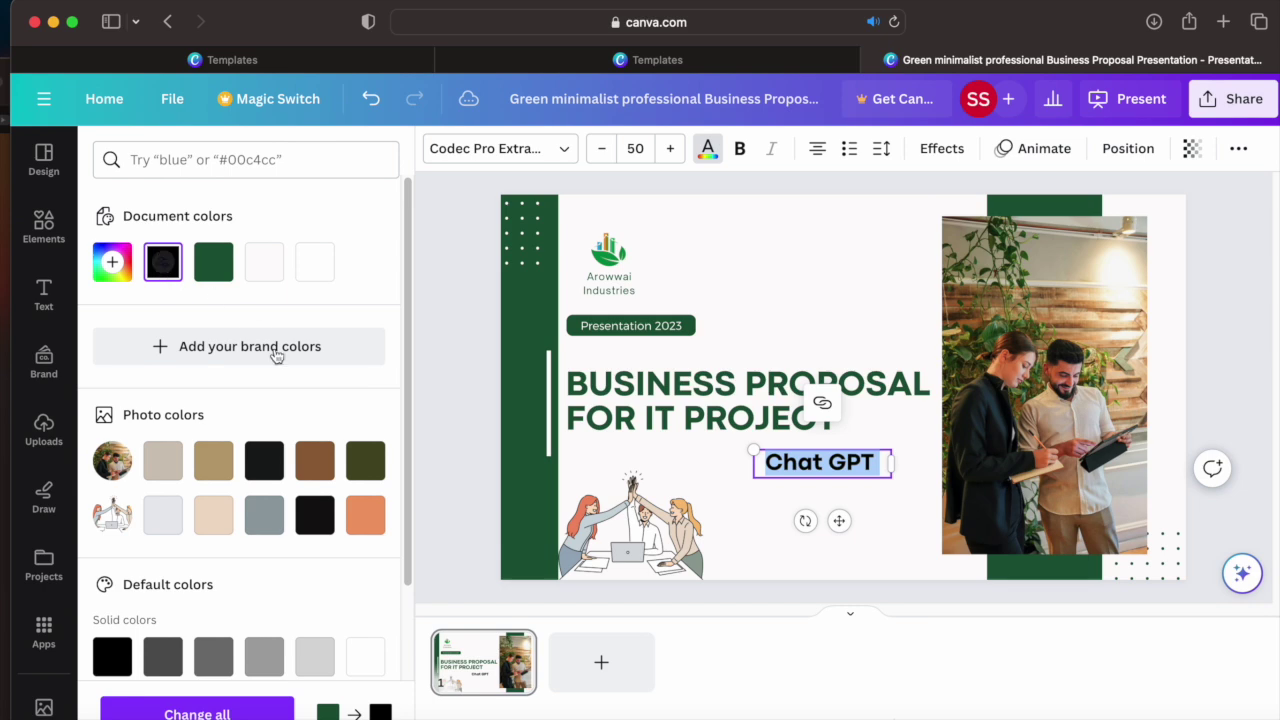
left_click(223, 527)
left_click(330, 524)
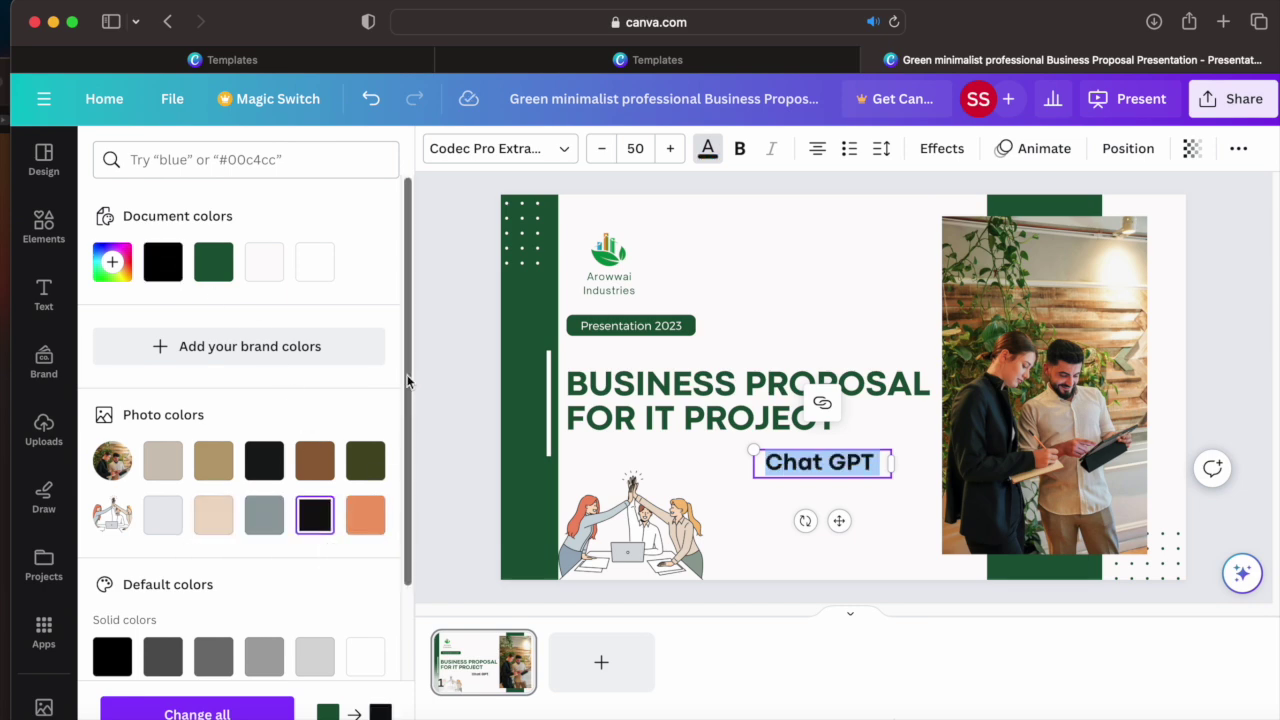
- Try default colors, including a bright green, on the "Chat GPT" text and return it to the document's dark green
left_click_drag(408, 380, 419, 574)
left_click(163, 484)
left_click(125, 572)
left_click_drag(411, 471, 251, 286)
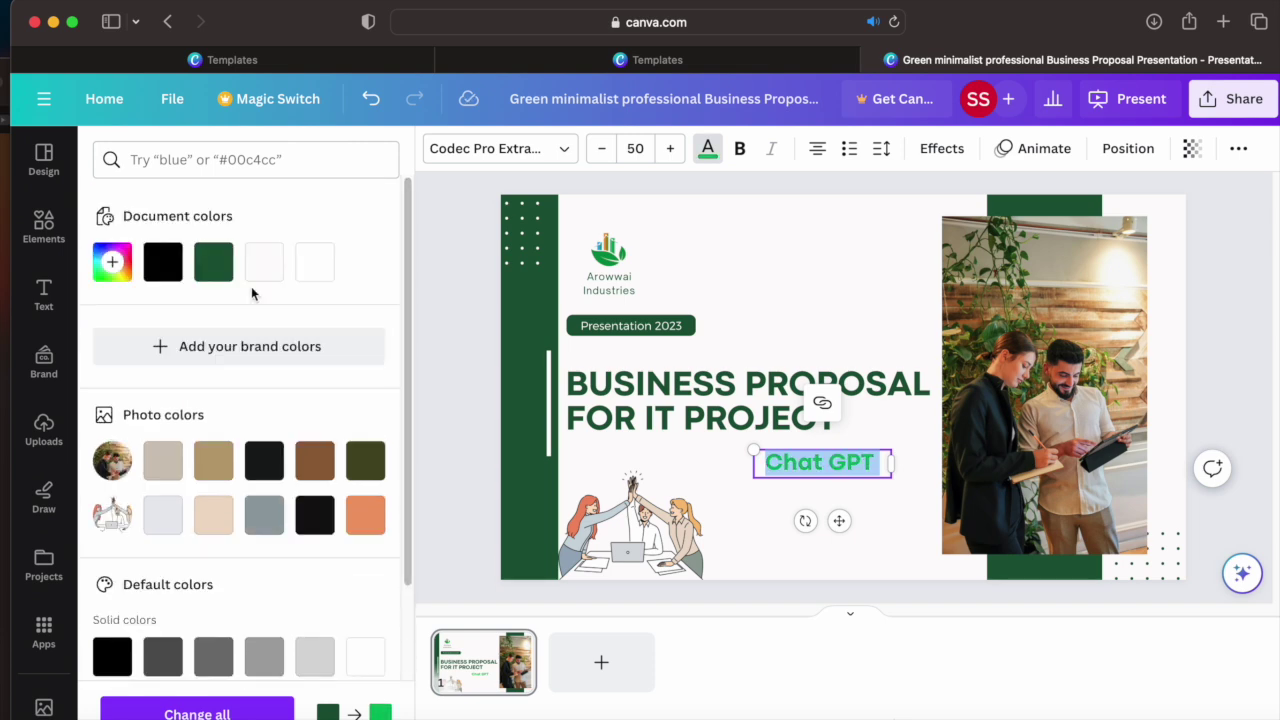
left_click(213, 262)
left_click(674, 463)
- Try the Rise, Pan and Fade text animations on the "Chat GPT" text box and apply Wipe
left_click(788, 463)
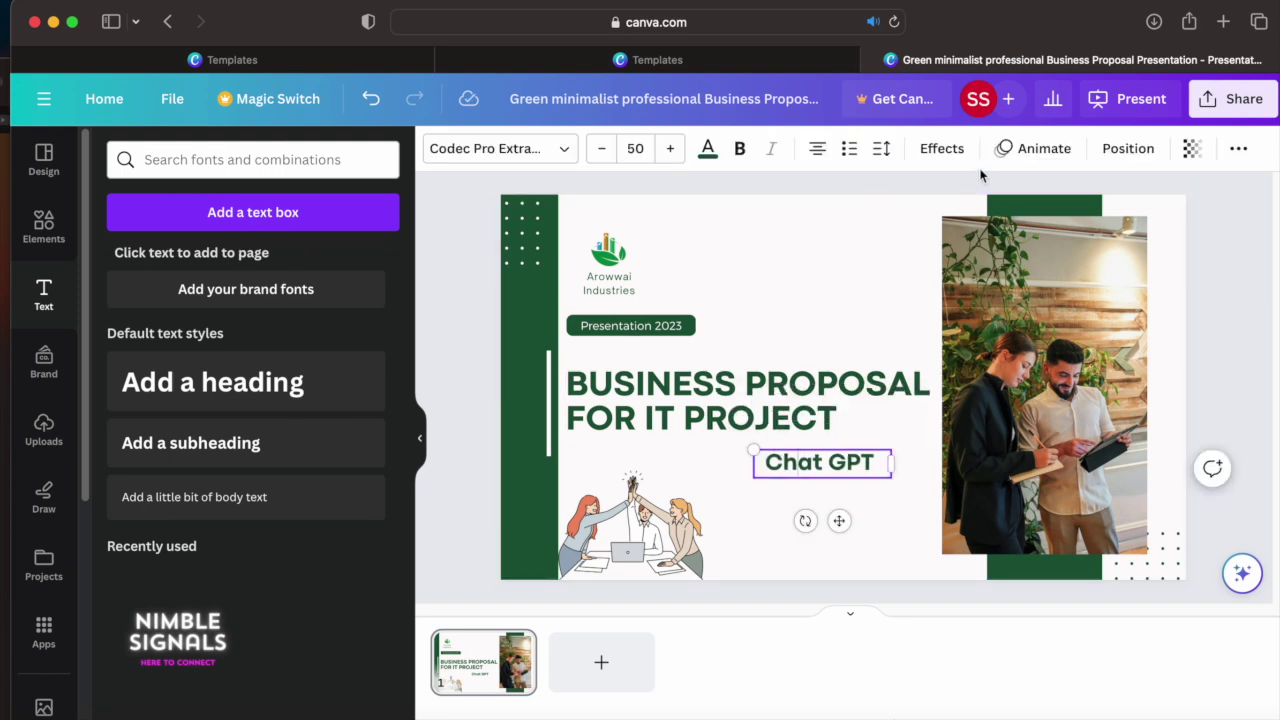
left_click(1020, 158)
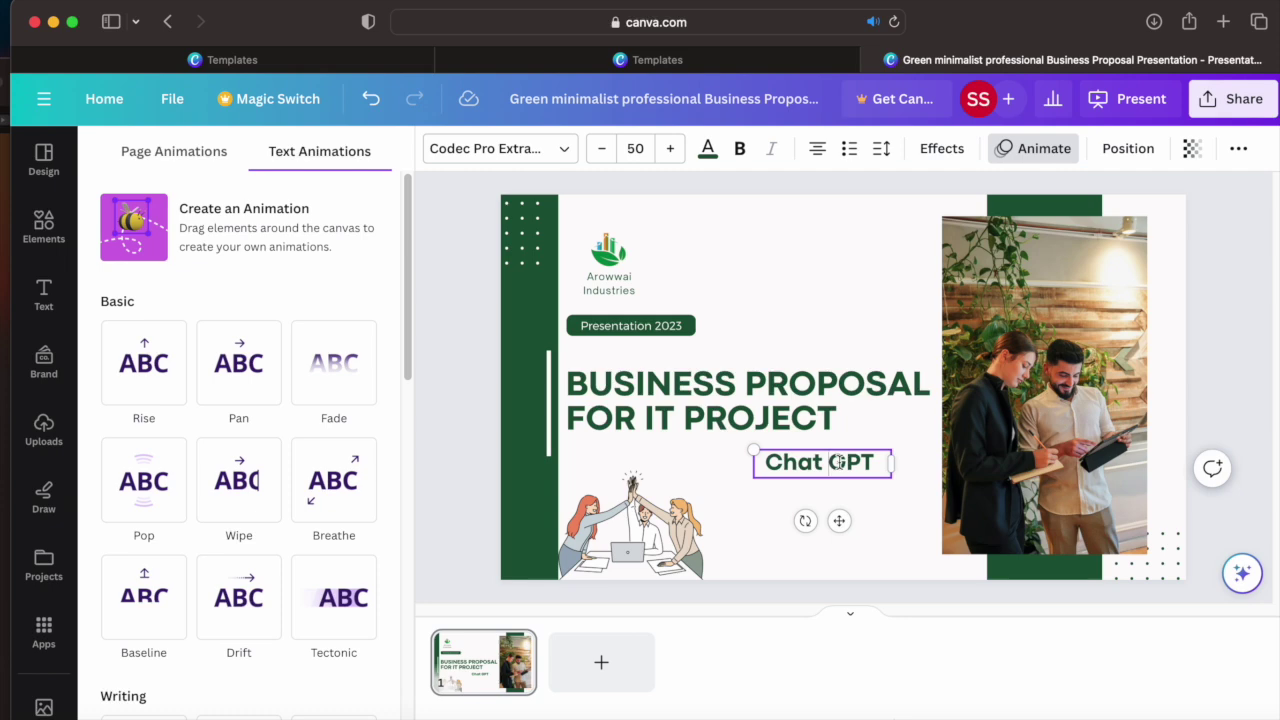
left_click(160, 378)
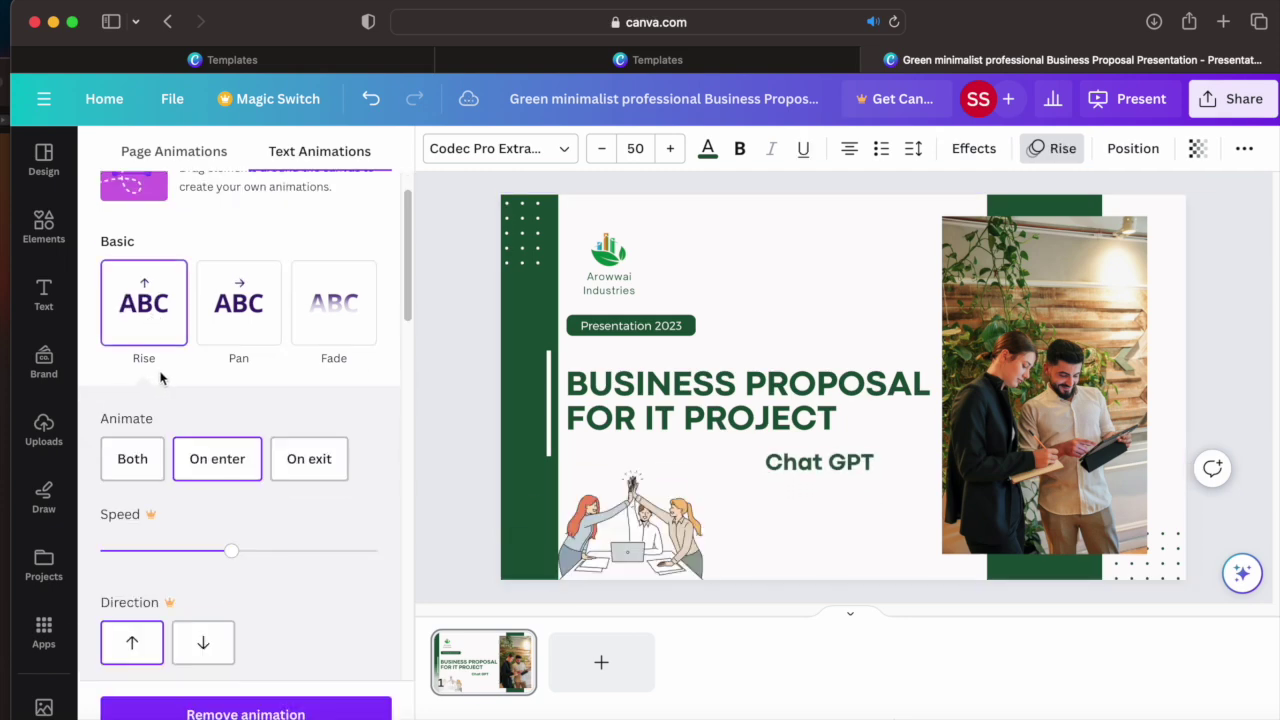
left_click(266, 324)
left_click(363, 323)
scroll(363, 323, "down", 1)
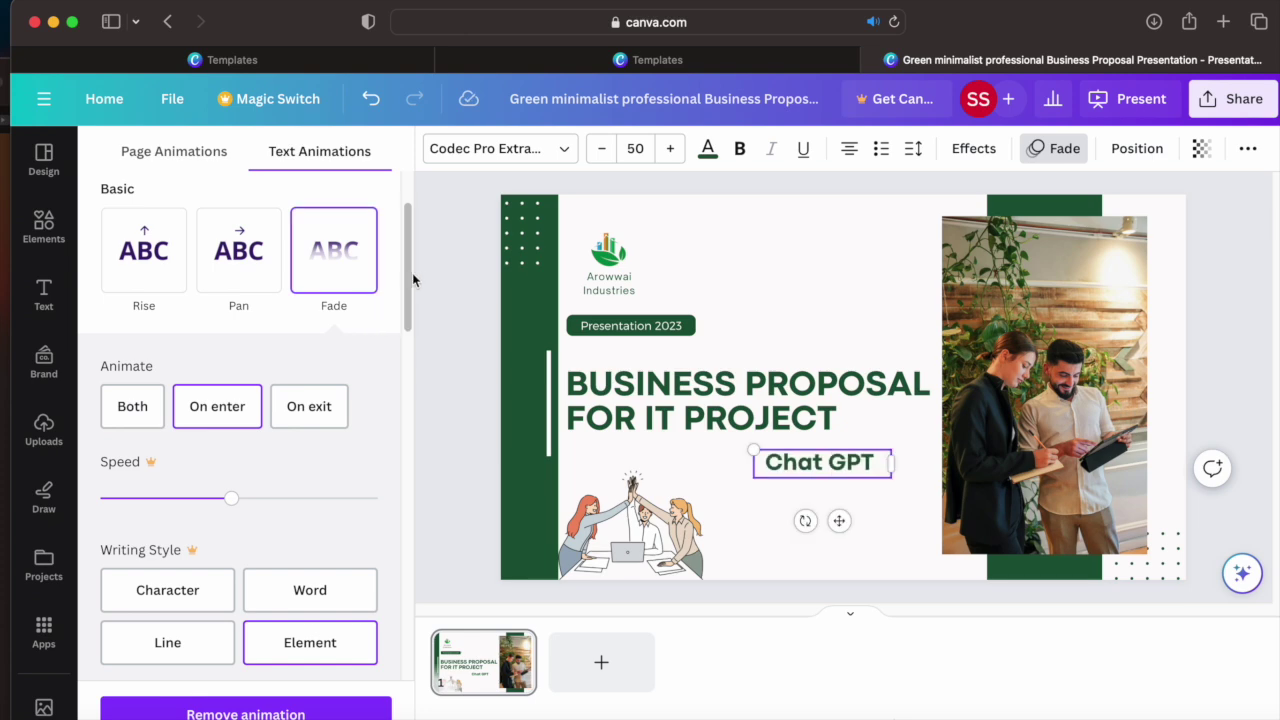
scroll(416, 277, "down", 5)
left_click(277, 334)
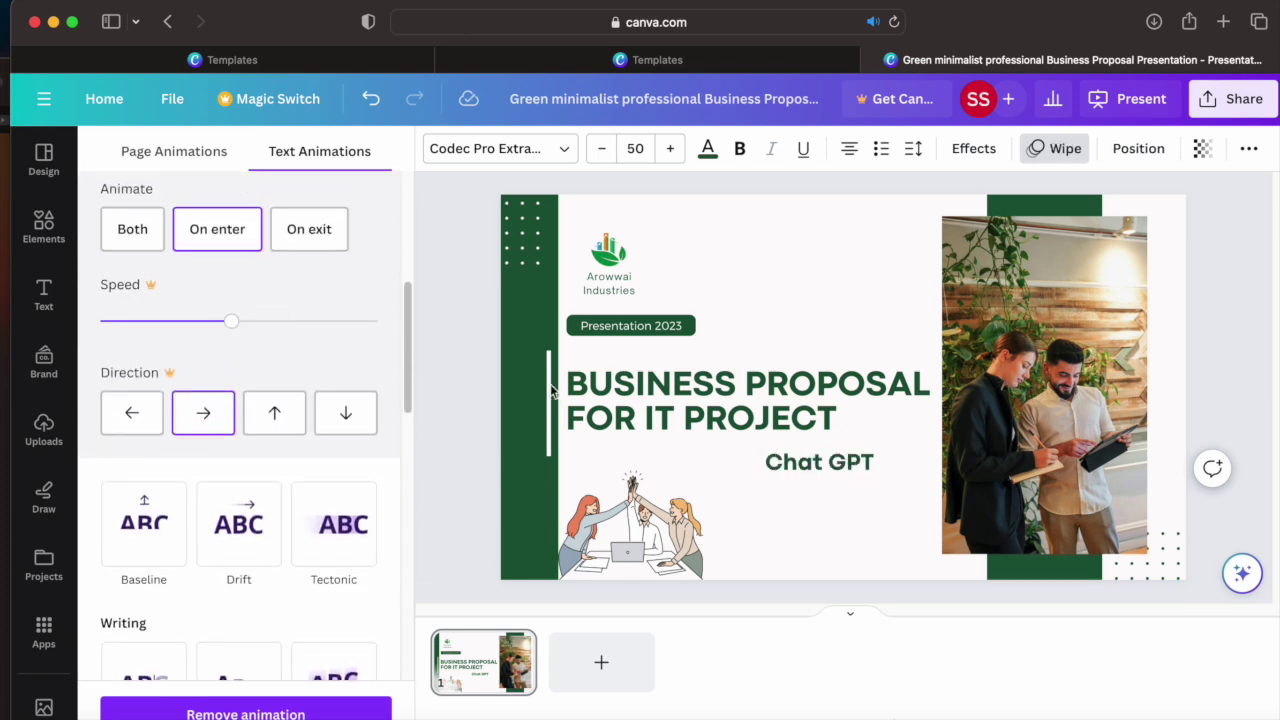
- Try the Typewriter animation on the "Business Proposal for IT Project" title and apply Shift
left_click(628, 387)
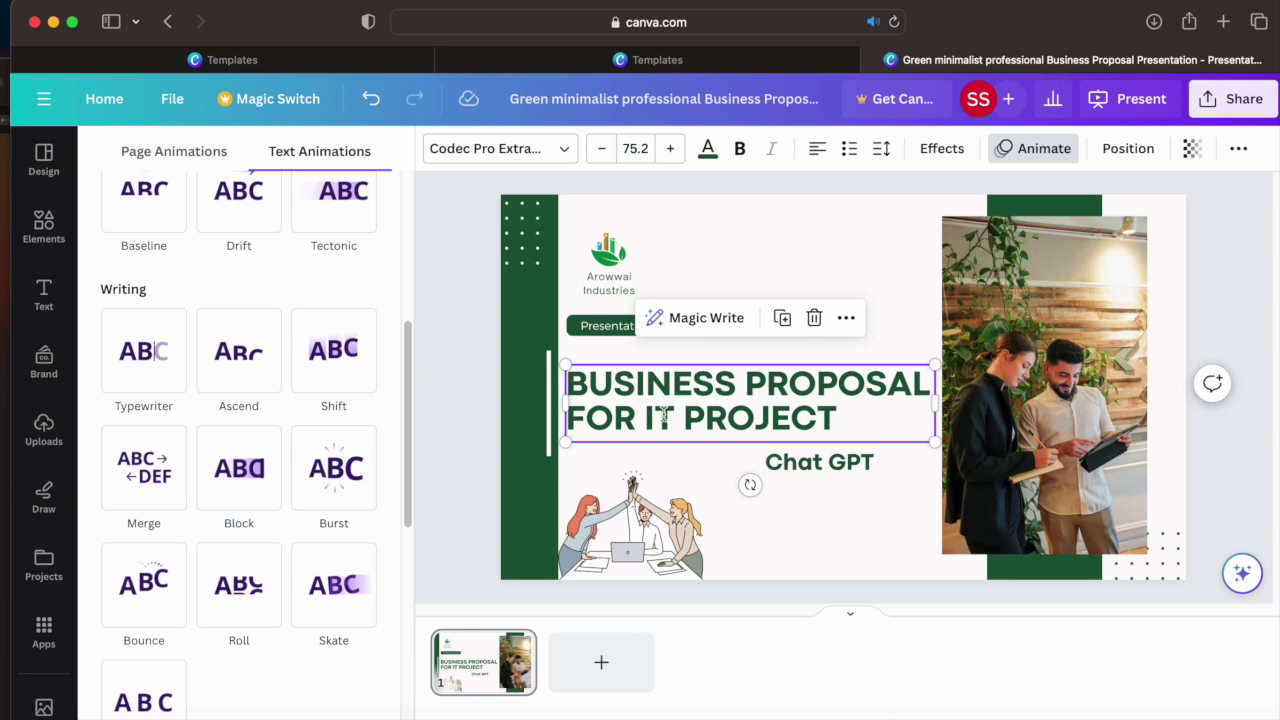
left_click(182, 370)
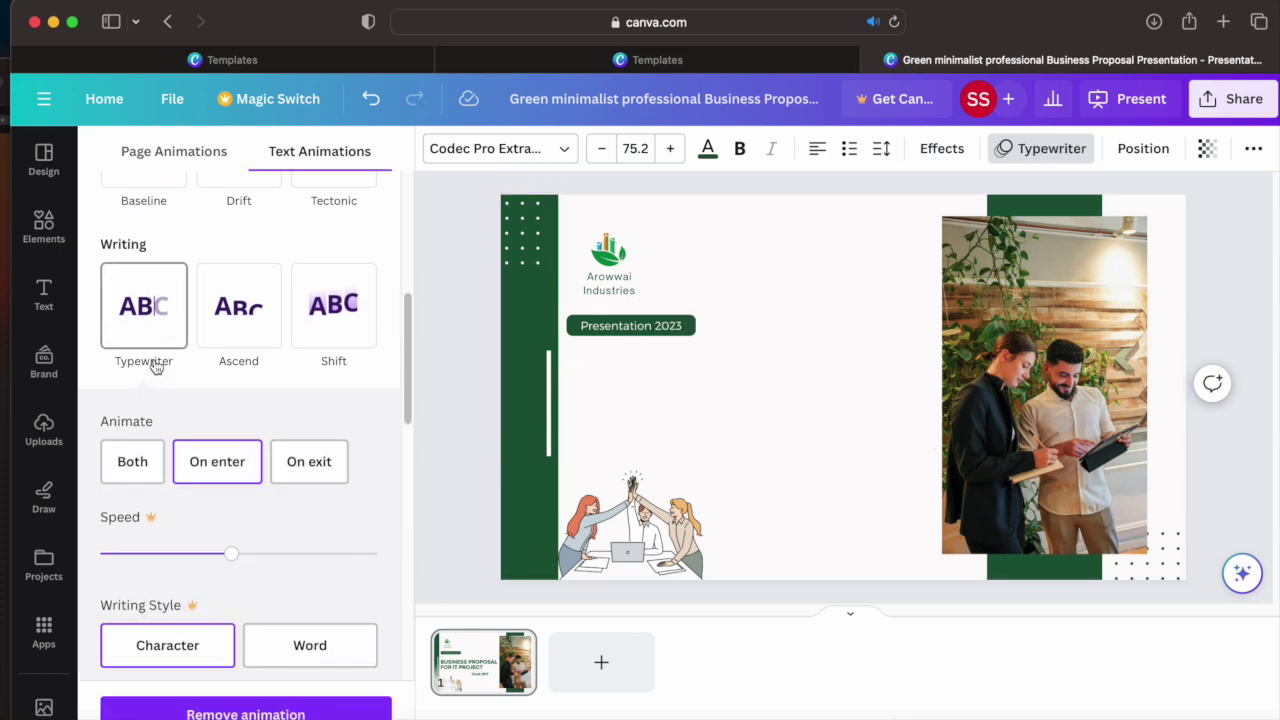
left_click(333, 303)
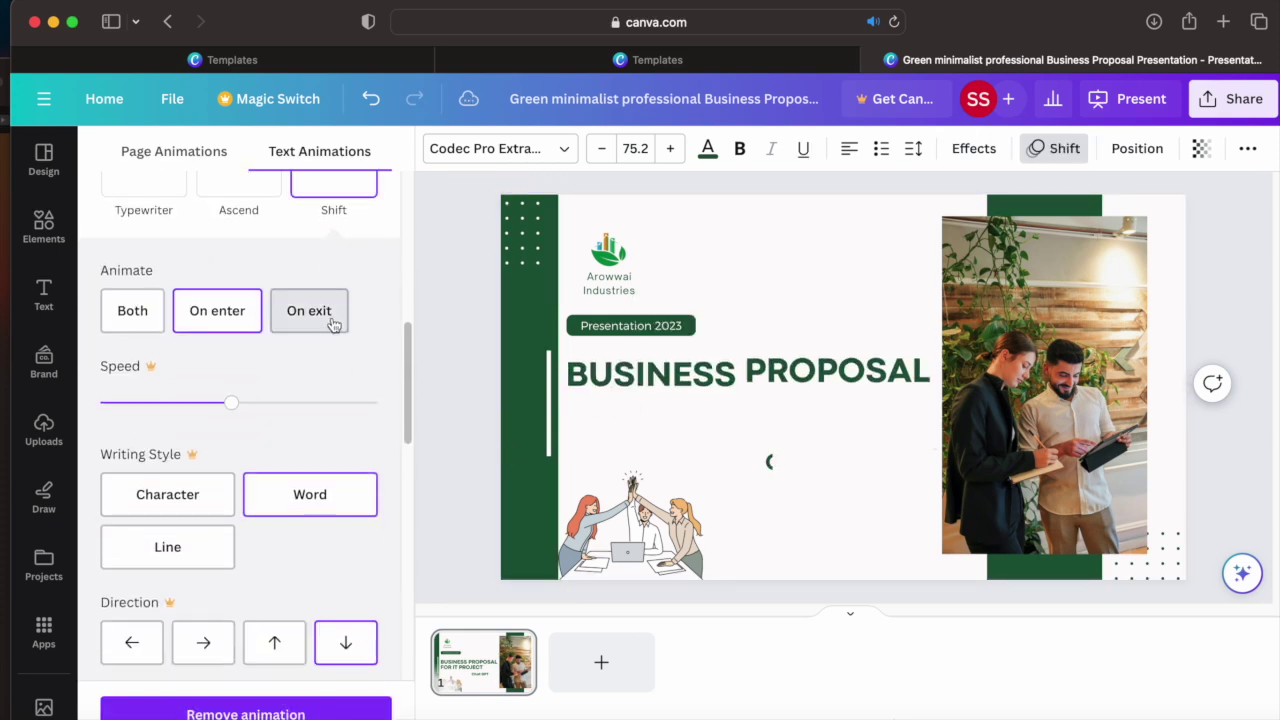
- Try the Fade and Rise animations on the cover photo and apply Stomp
left_click(1015, 355)
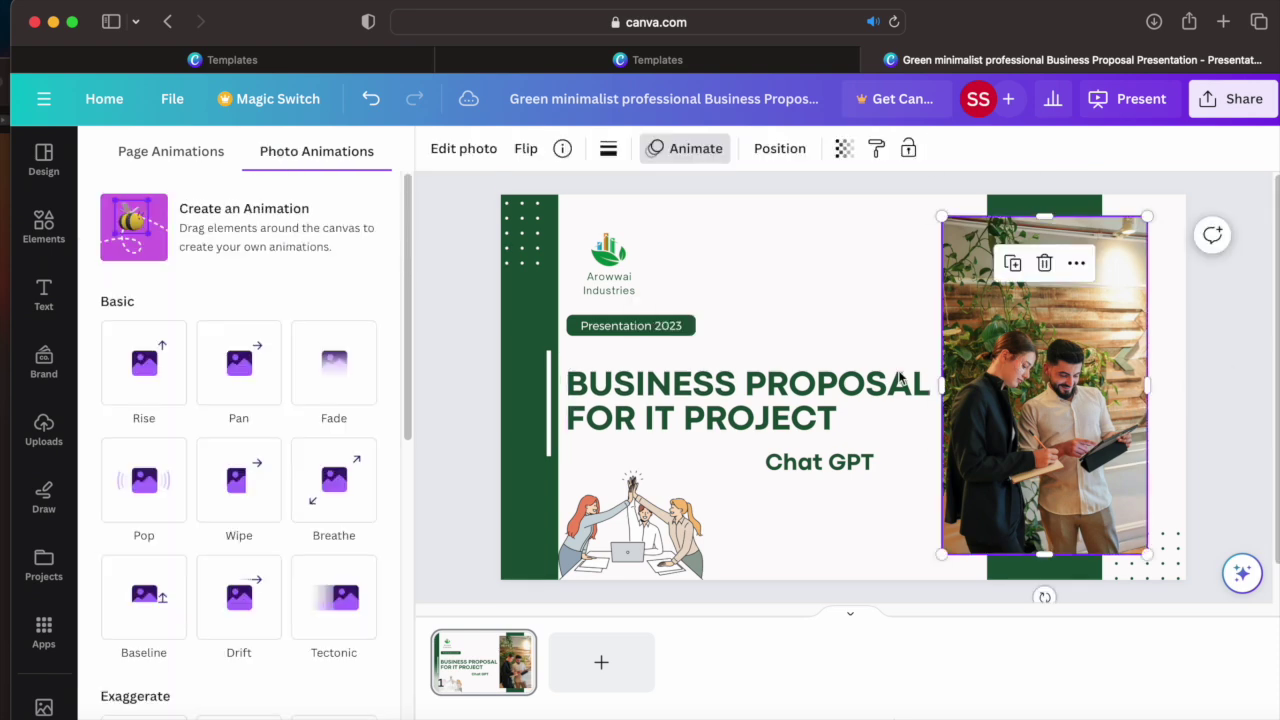
left_click(323, 391)
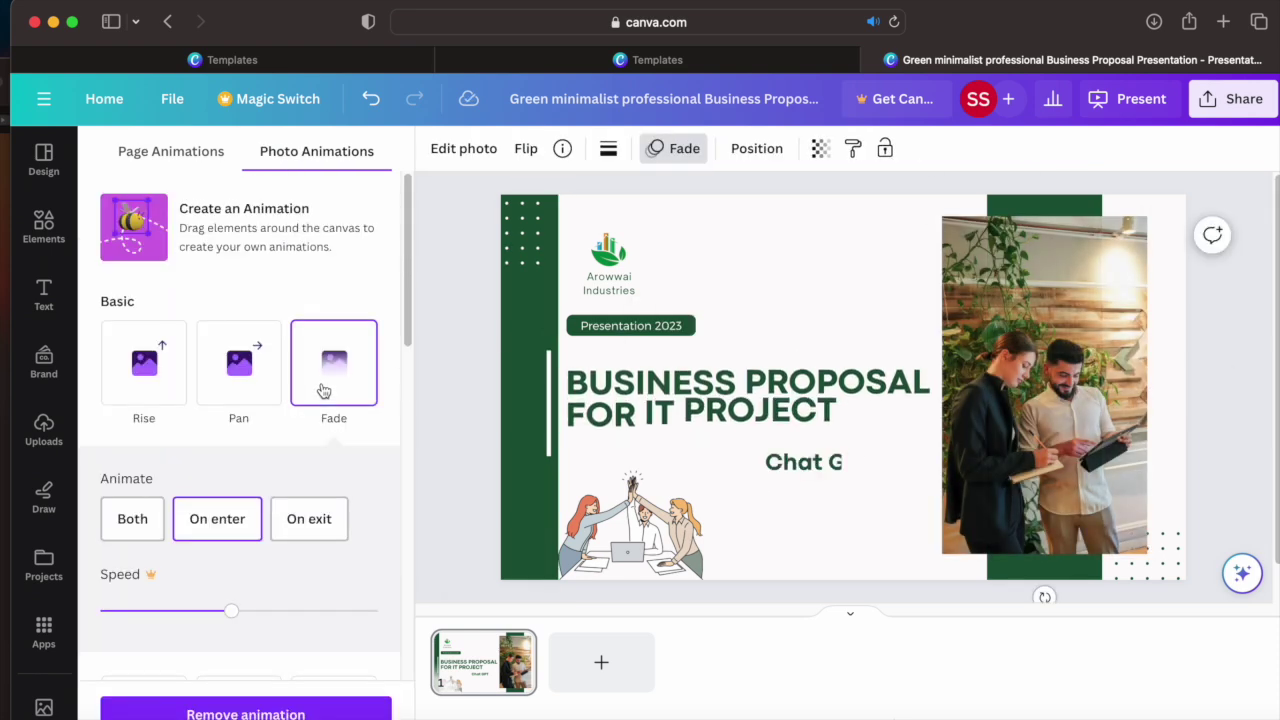
left_click(144, 415)
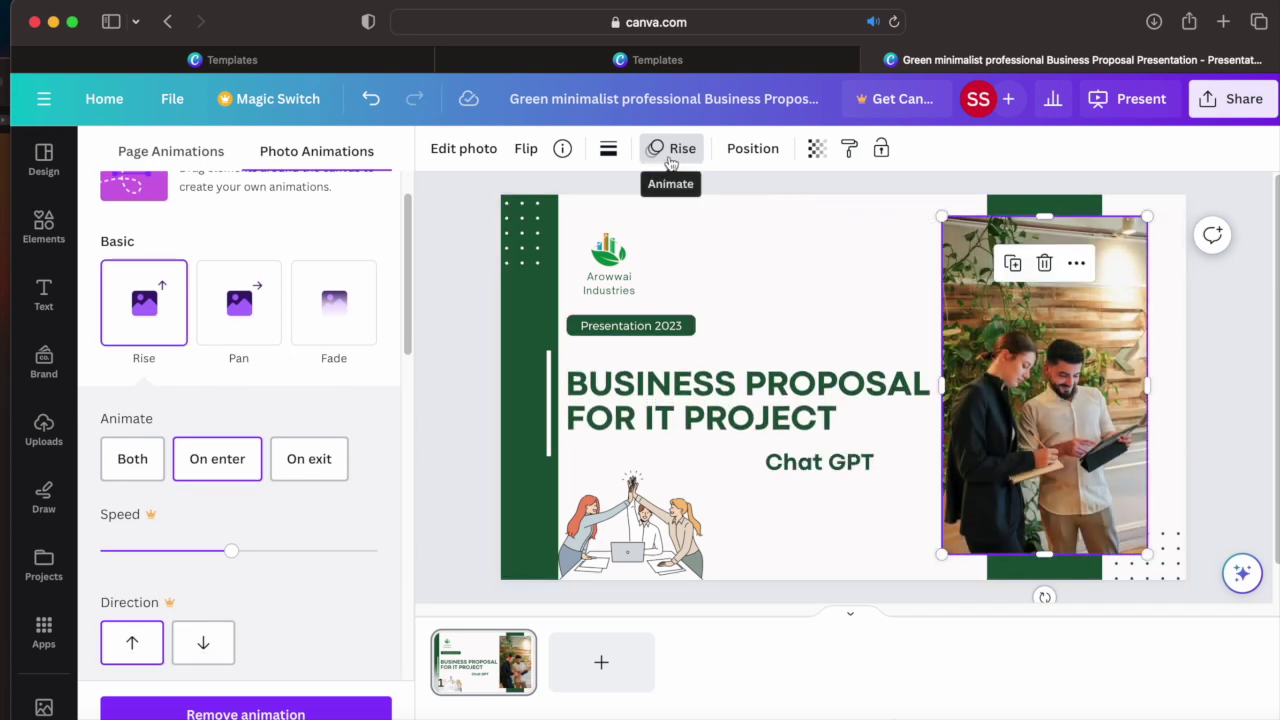
left_click_drag(411, 323, 405, 553)
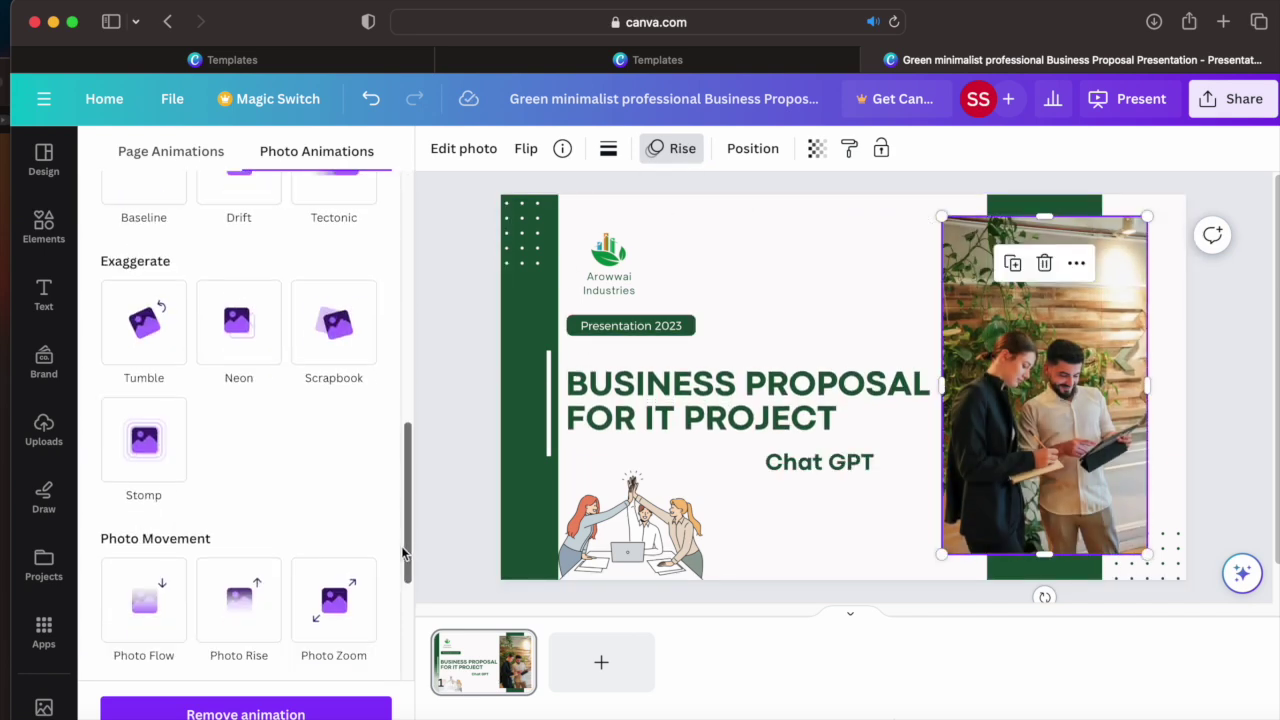
left_click(128, 462)
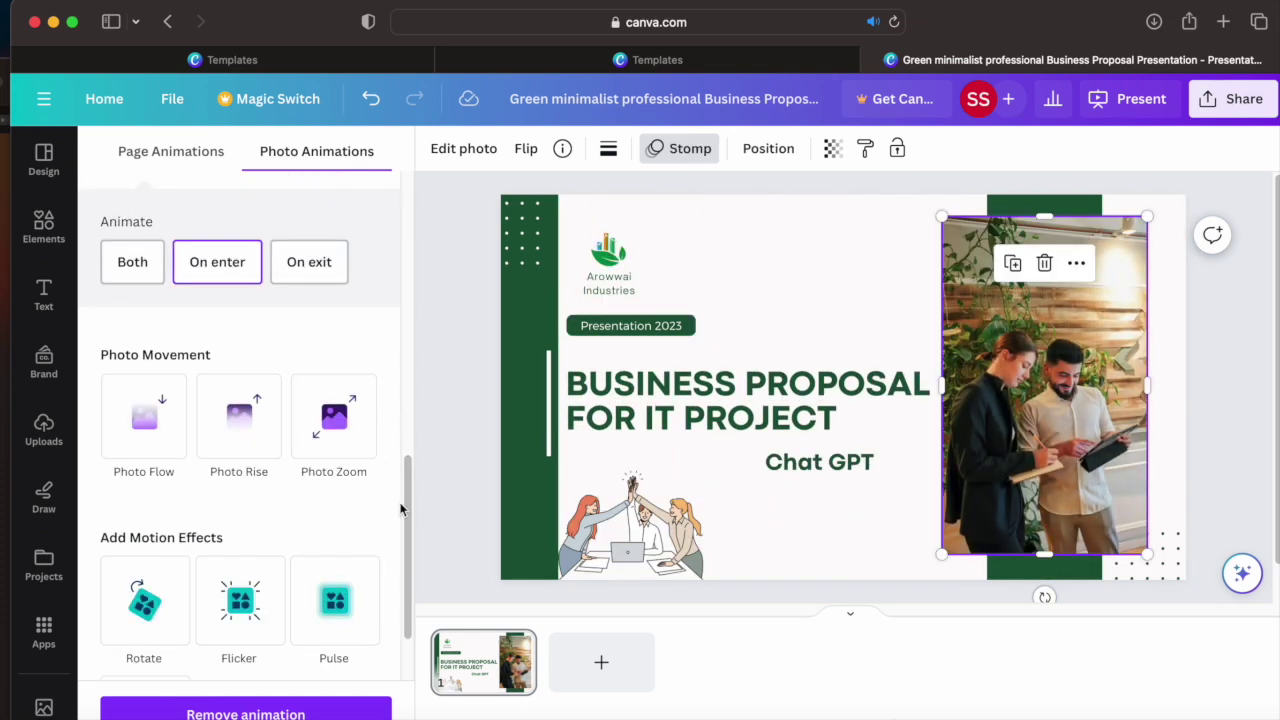
- Add the Rotate, Flicker, Pulse and Wiggle motion effects to the cover photo
left_click(135, 594)
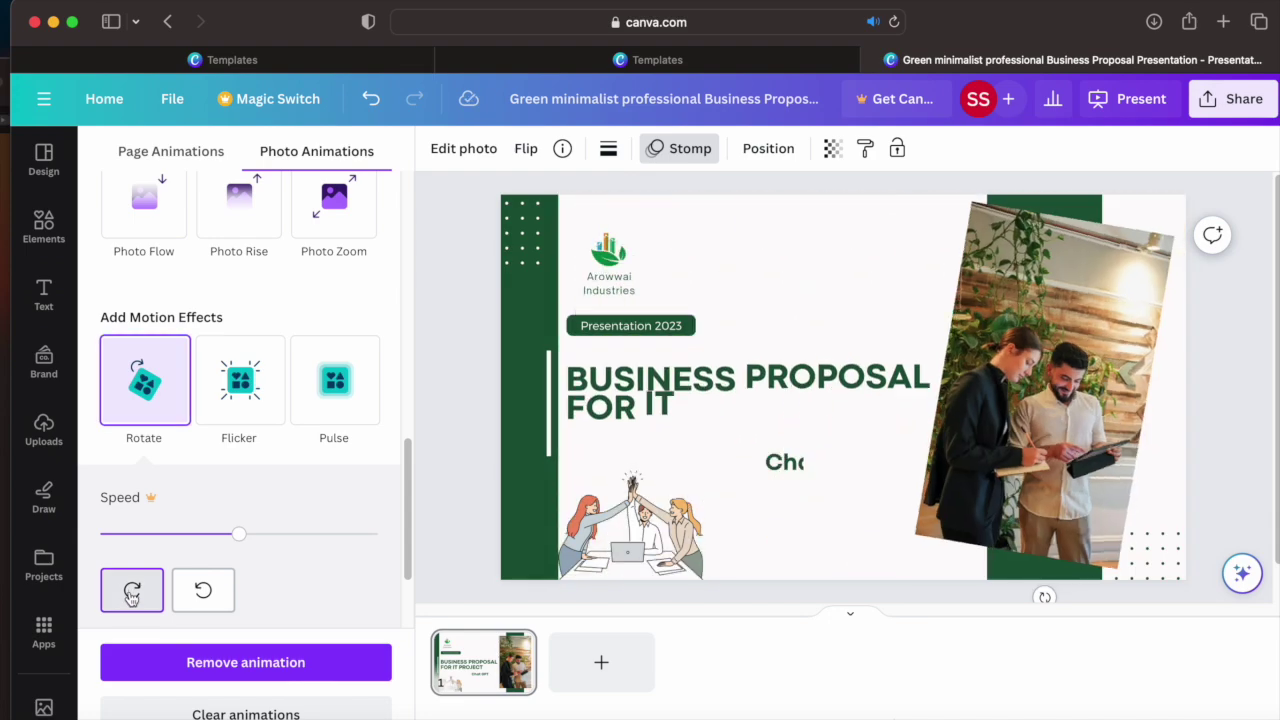
left_click(232, 425)
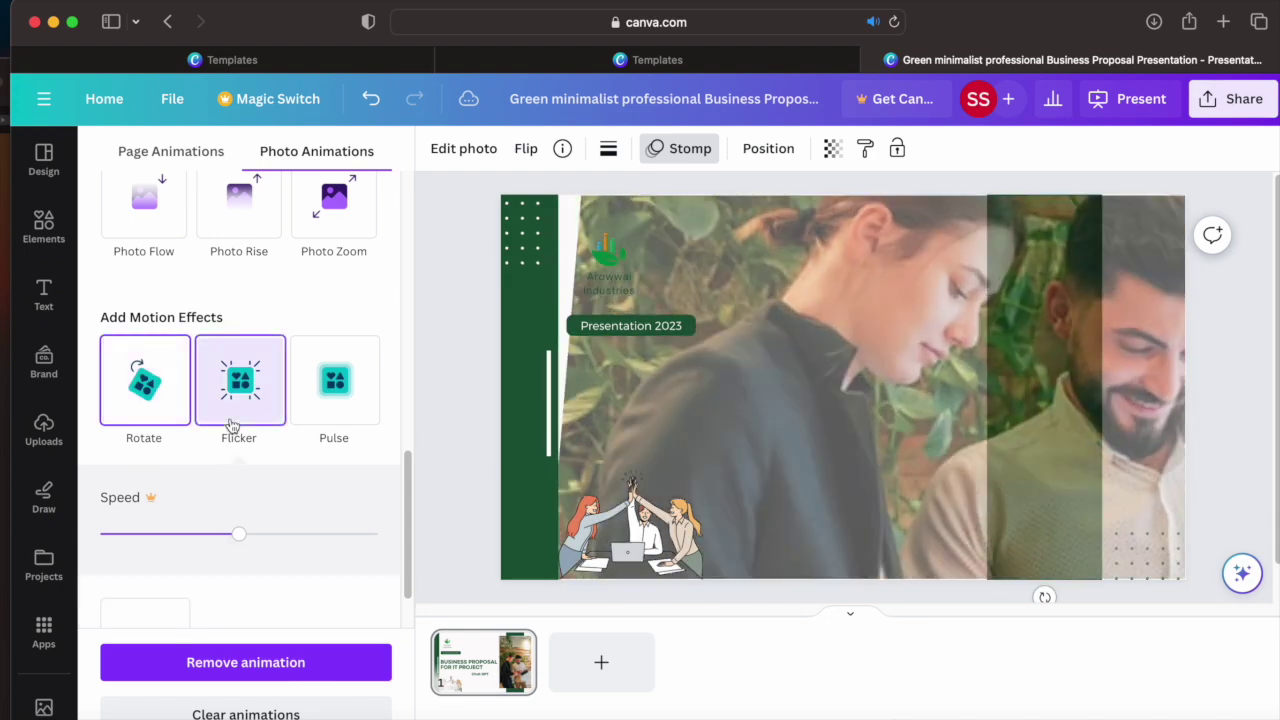
left_click(346, 400)
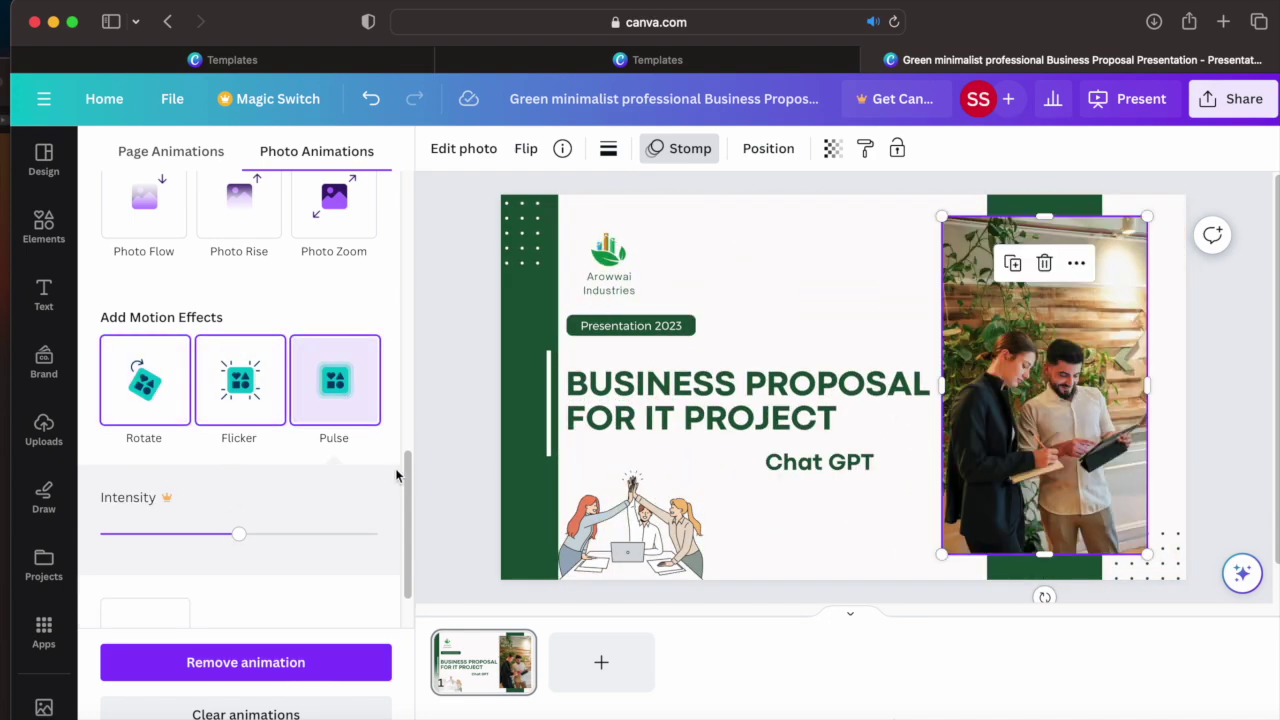
scroll(396, 475, "down", 2)
left_click(146, 577)
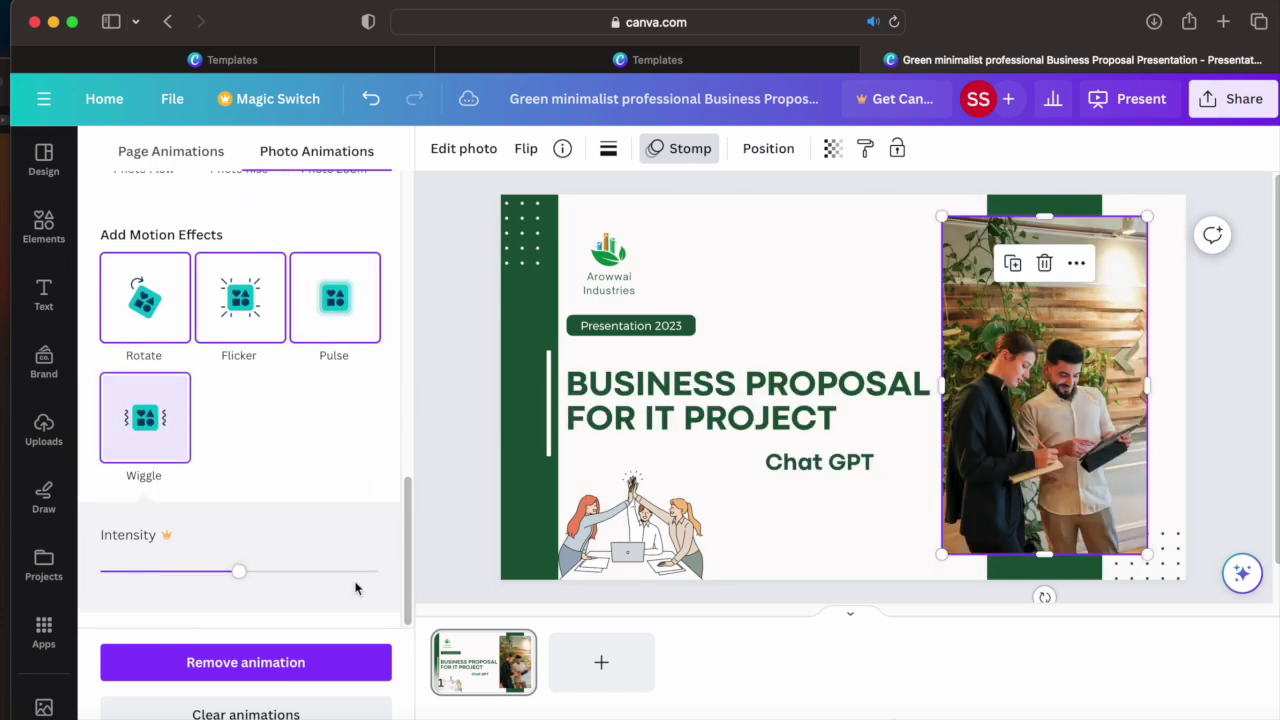
- Change the cover photo's animation to Pan
left_click_drag(408, 582, 389, 280)
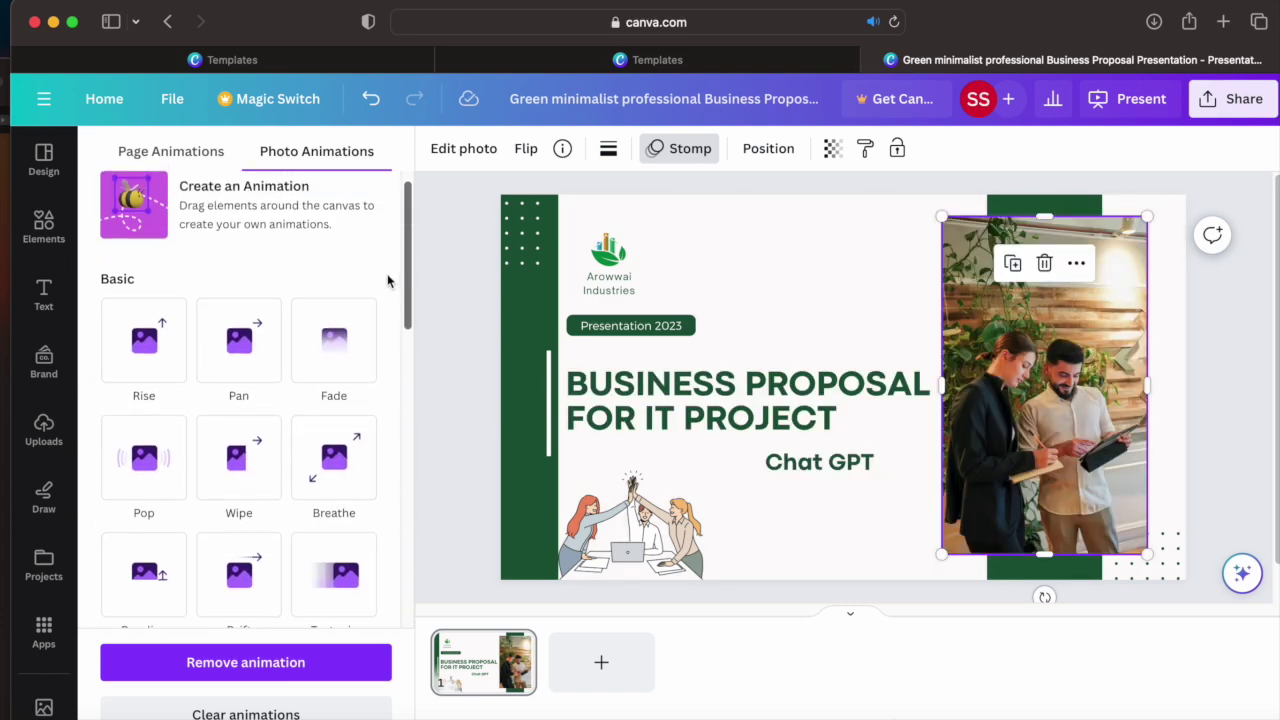
left_click(256, 366)
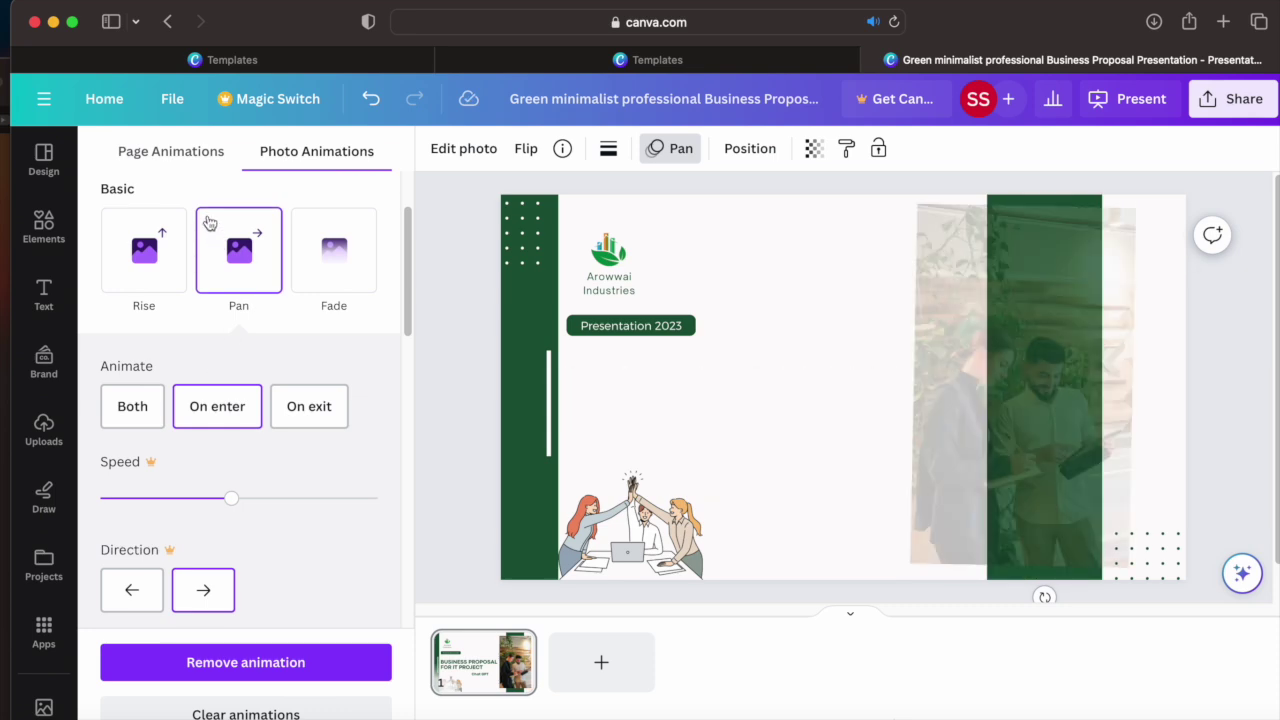
- Browse the page animation presets through to the photo movement options
left_click(182, 160)
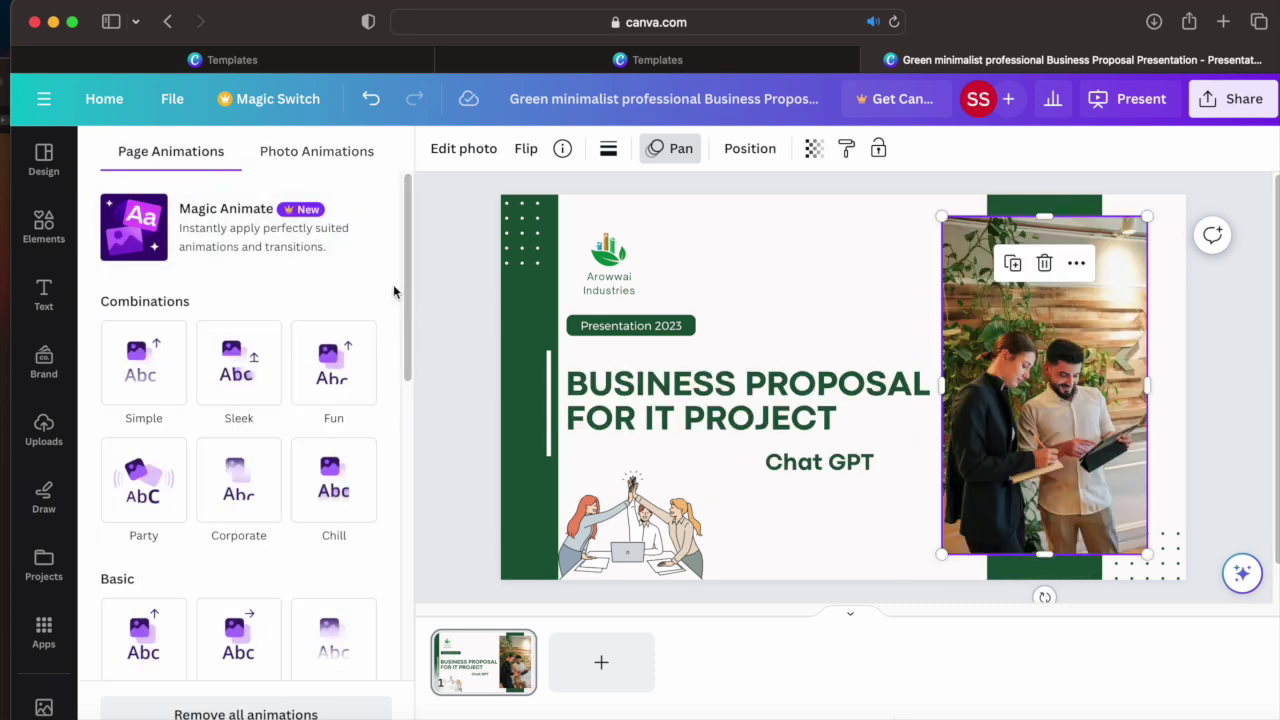
left_click_drag(404, 285, 394, 580)
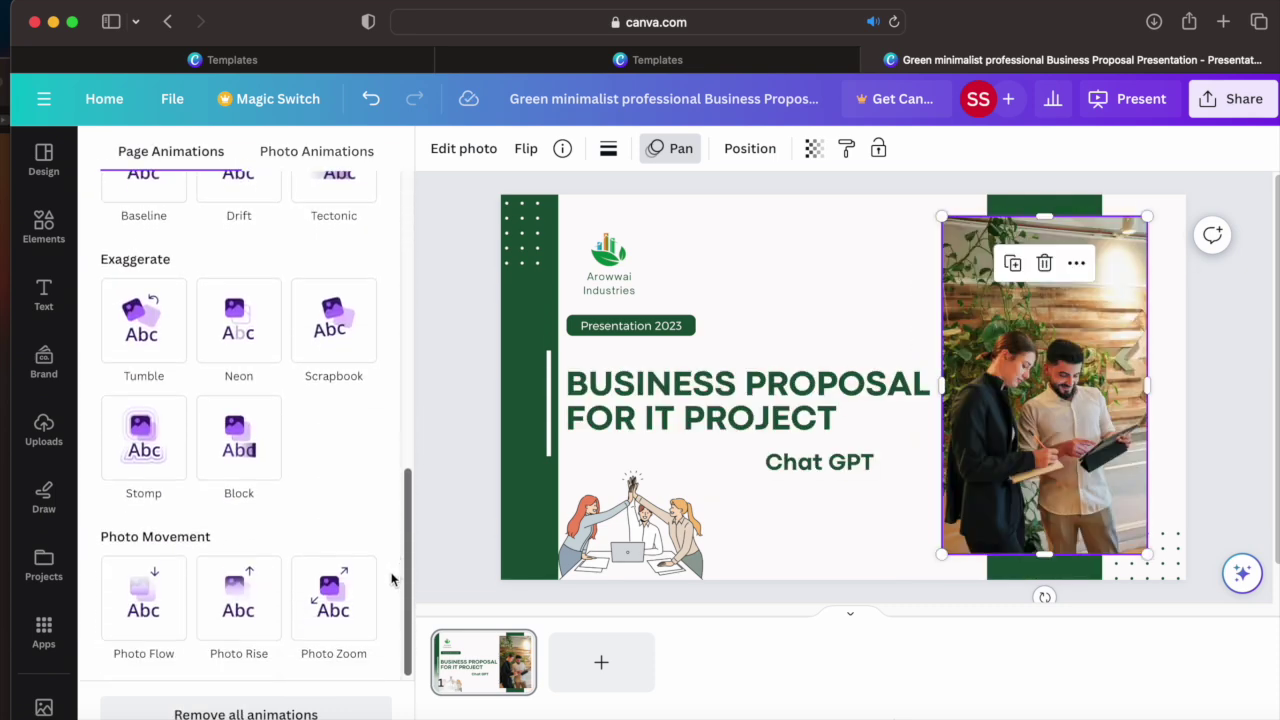
- Lock the cover photo's aspect ratio and move the photo to X 1260.6 px, Y 66.3 px
left_click(742, 156)
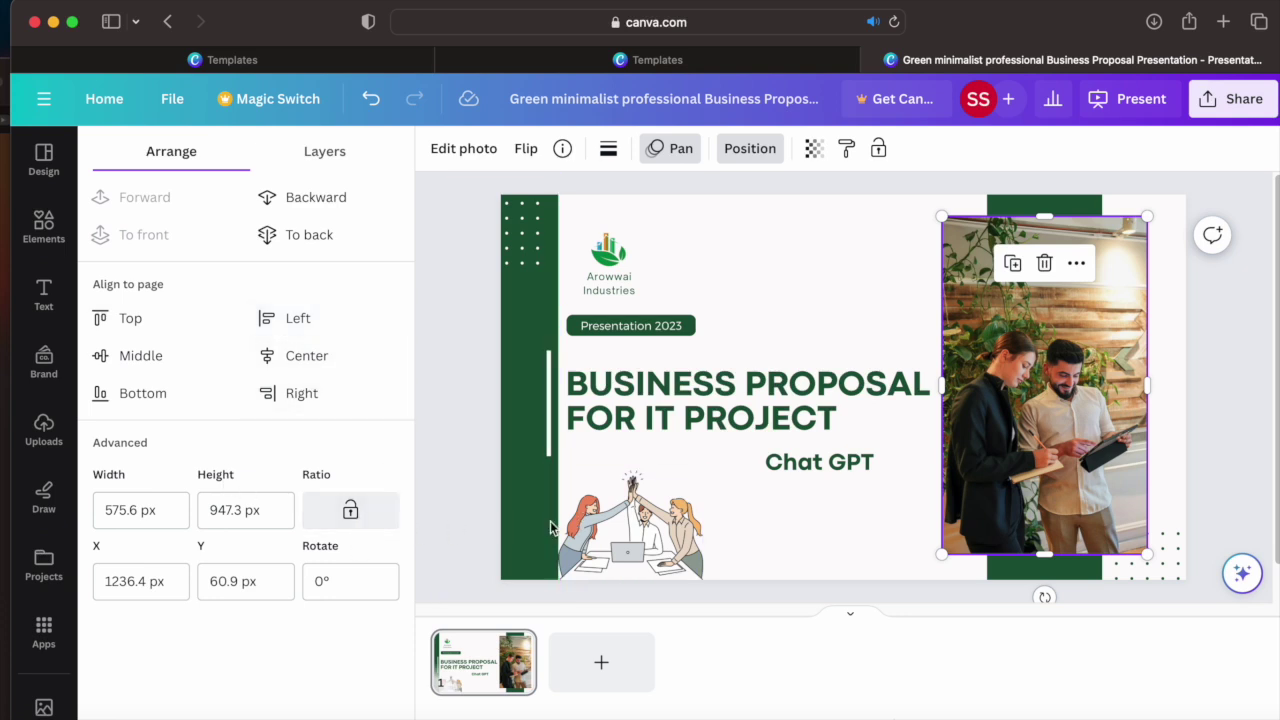
left_click(350, 518)
mouse_move(1008, 412)
left_mouse_down()
mouse_move(986, 433)
mouse_move(1018, 408)
left_mouse_up()
left_click(935, 363)
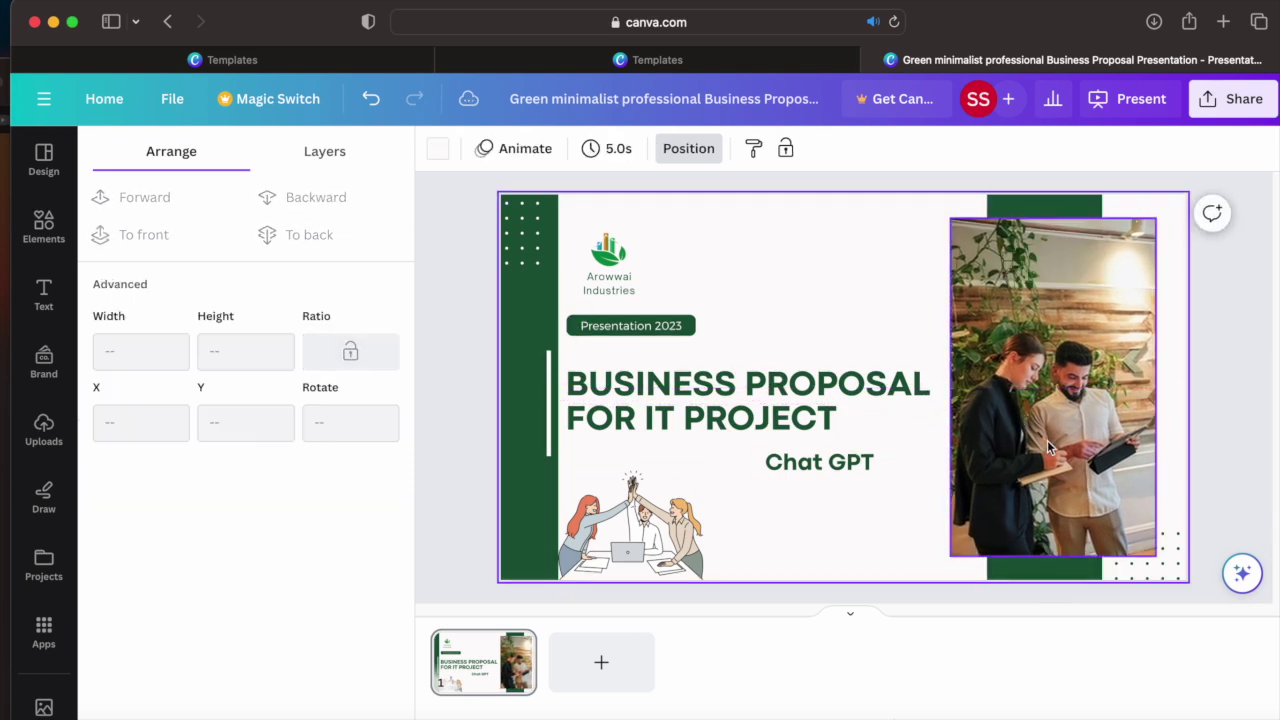
- Lock the cover photo in place on the page
left_click(819, 461)
left_click(1030, 425)
right_click(1030, 425)
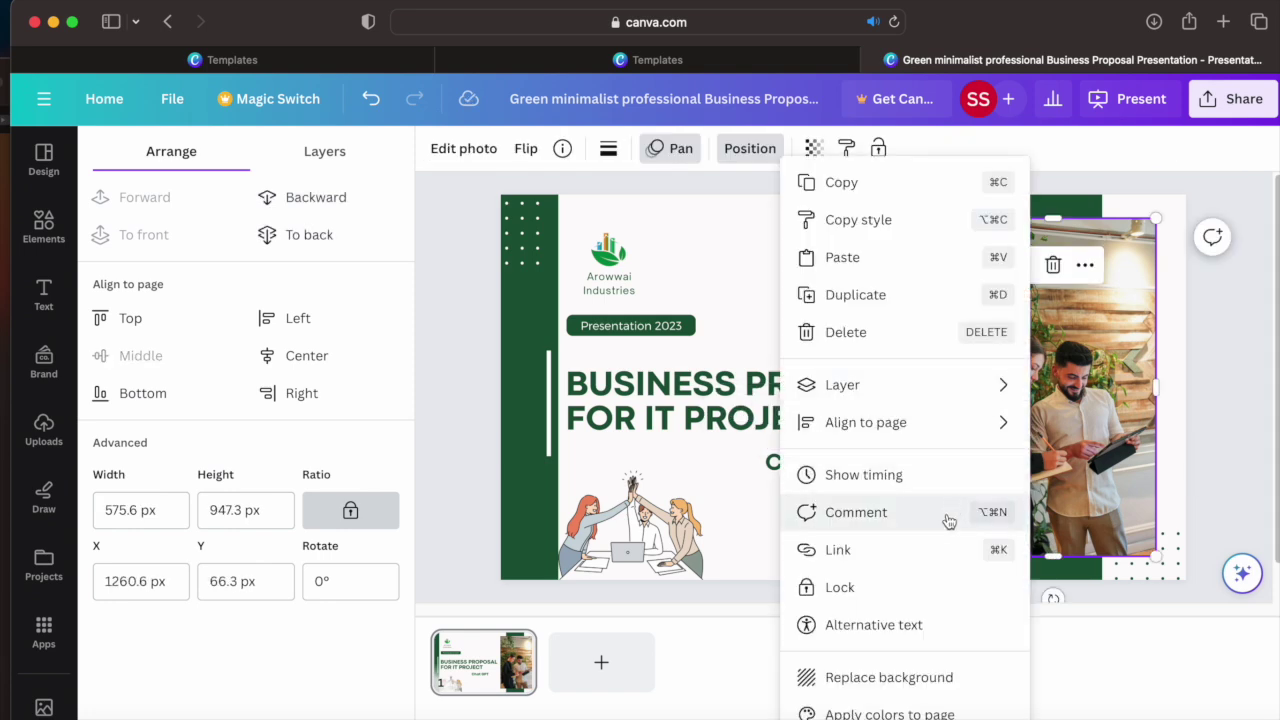
left_click(904, 591)
- Test the lock by selecting the cover photo and the green bar behind it
left_click(993, 454)
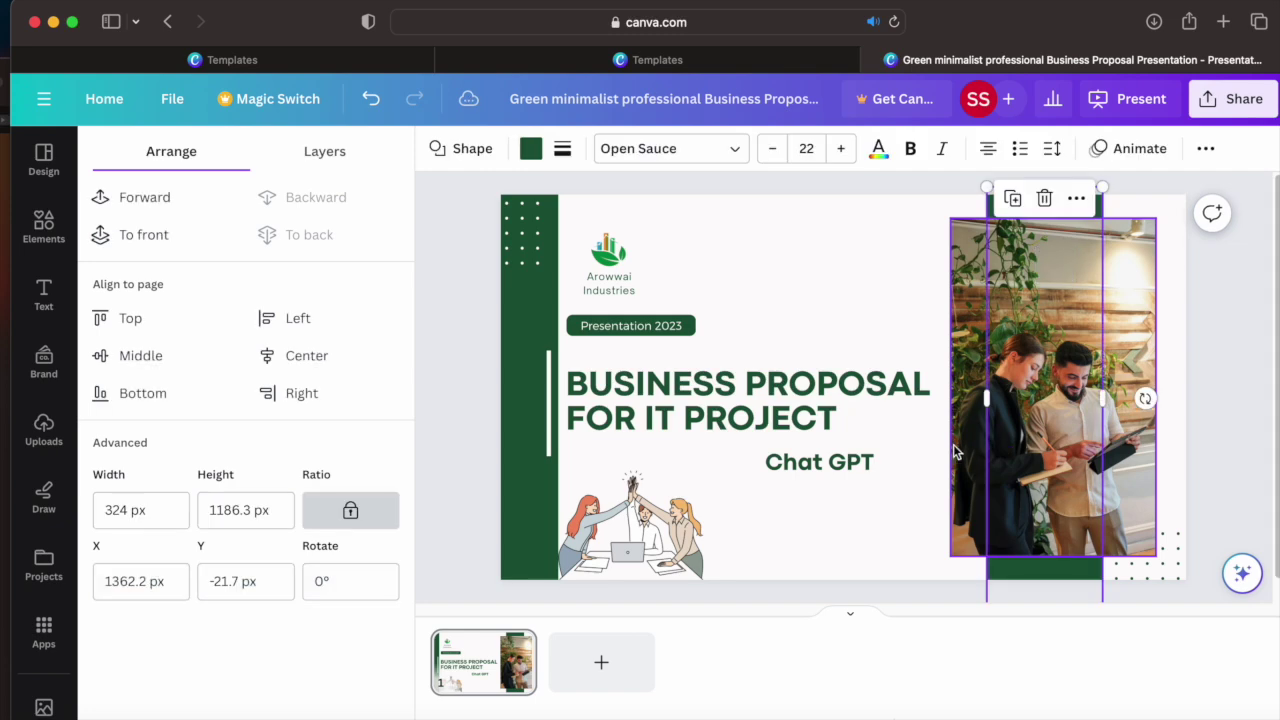
left_click(864, 470)
left_click(980, 471)
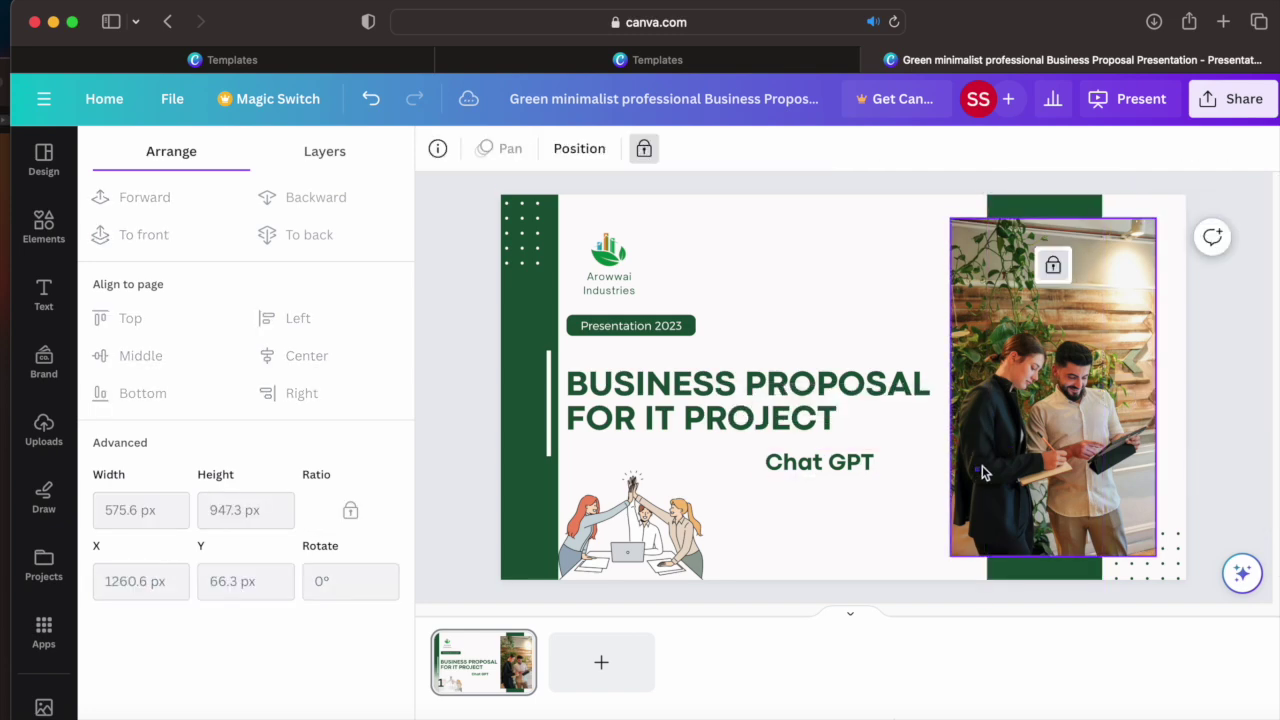
left_click(918, 431)
left_click(998, 347)
left_click(896, 308)
- Review the commands available for the "Business Proposal for IT Project" title text box
left_click(788, 368)
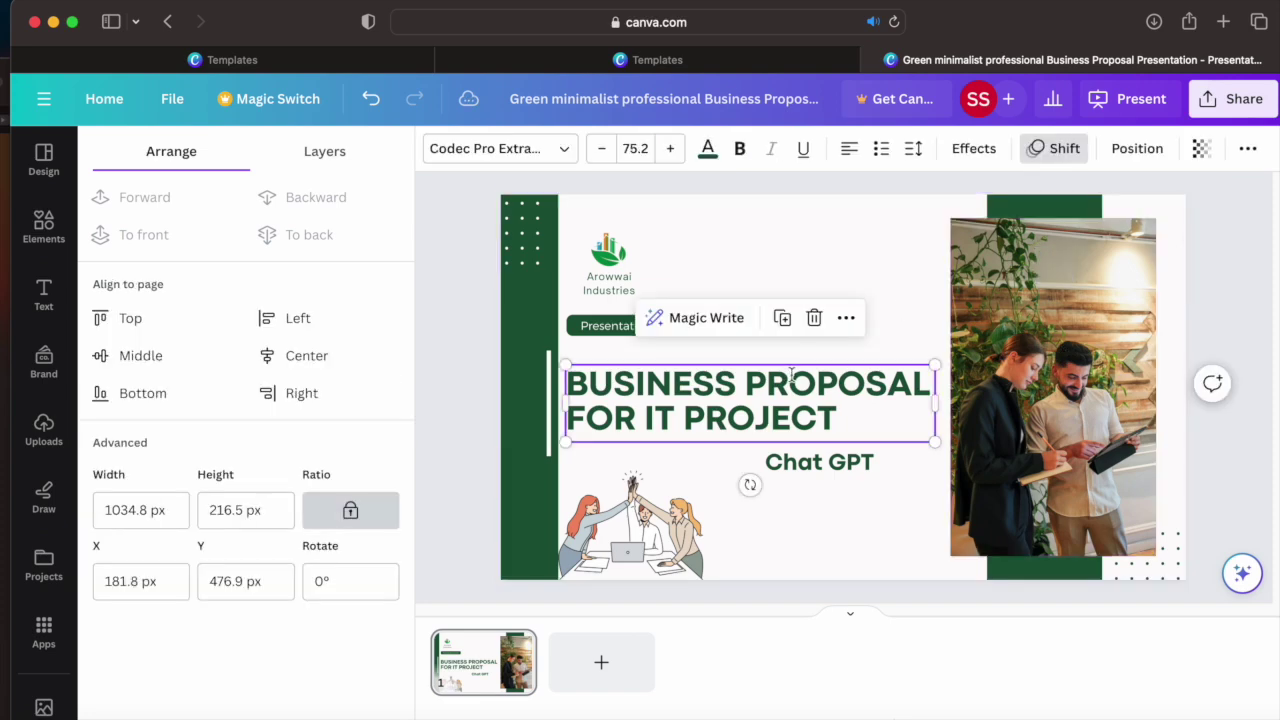
right_click(790, 375)
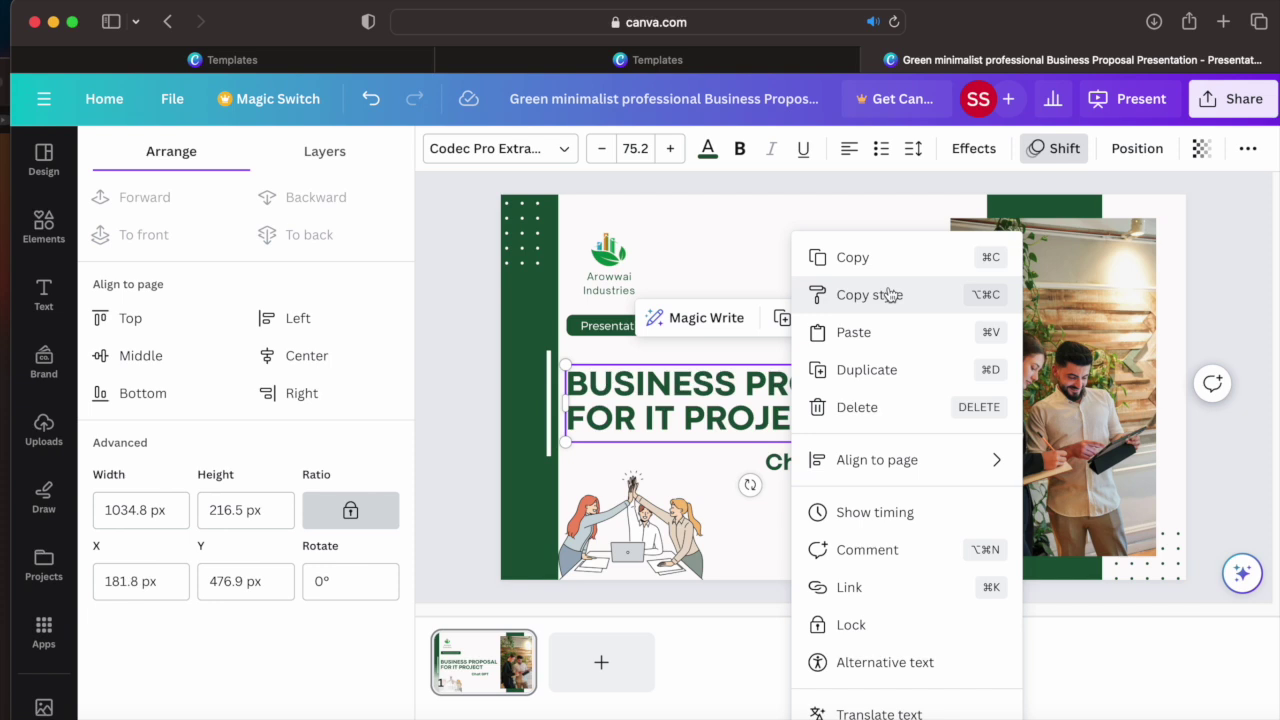
left_click(722, 290)
left_click(734, 405)
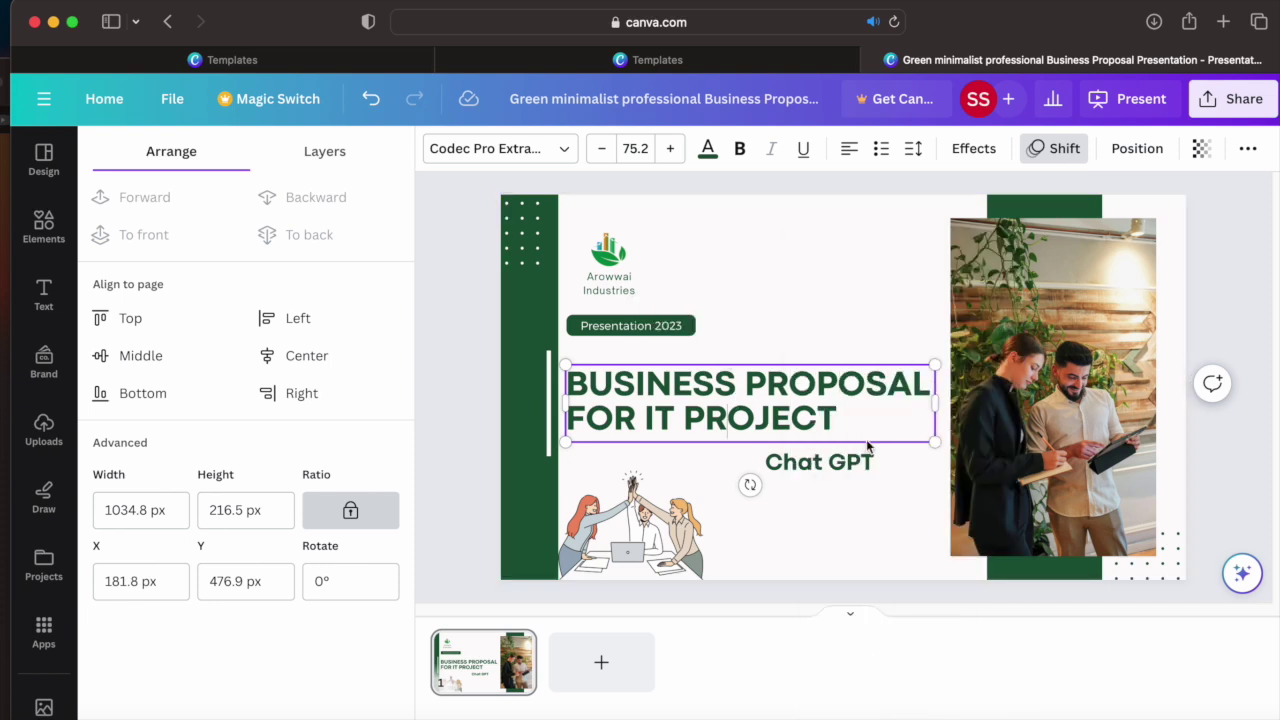
left_click(1050, 375)
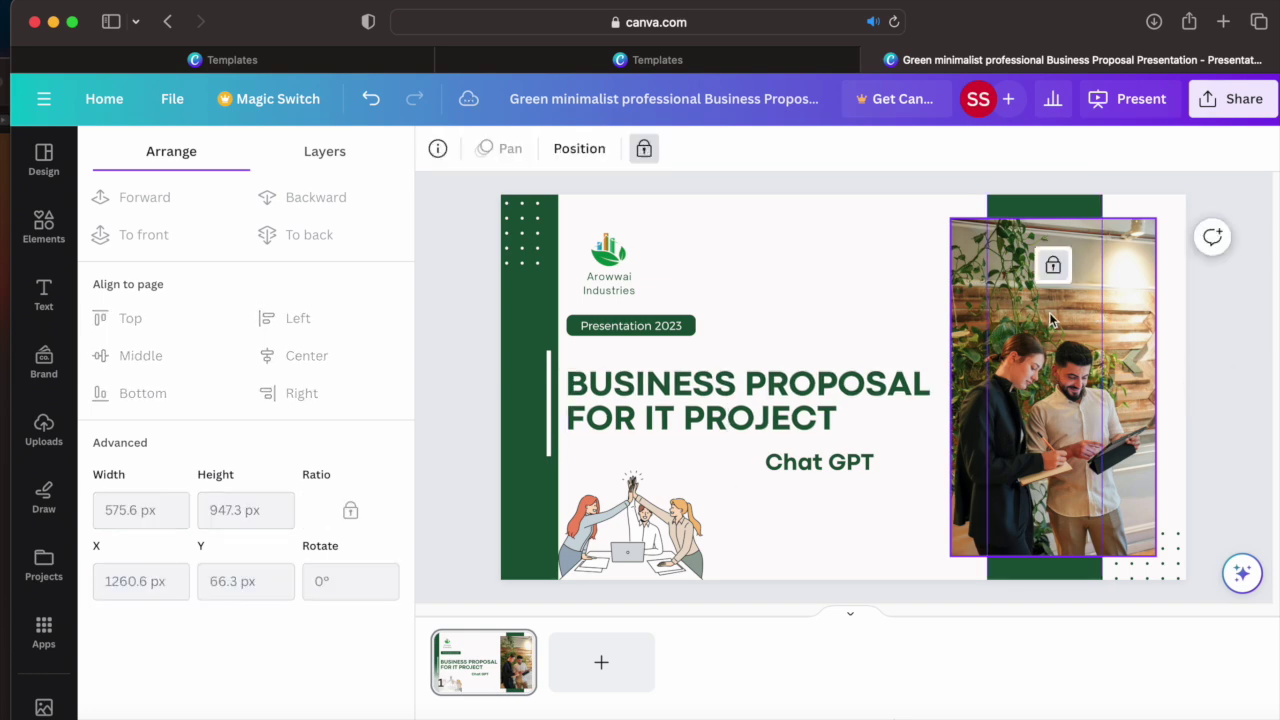
left_click(496, 213)
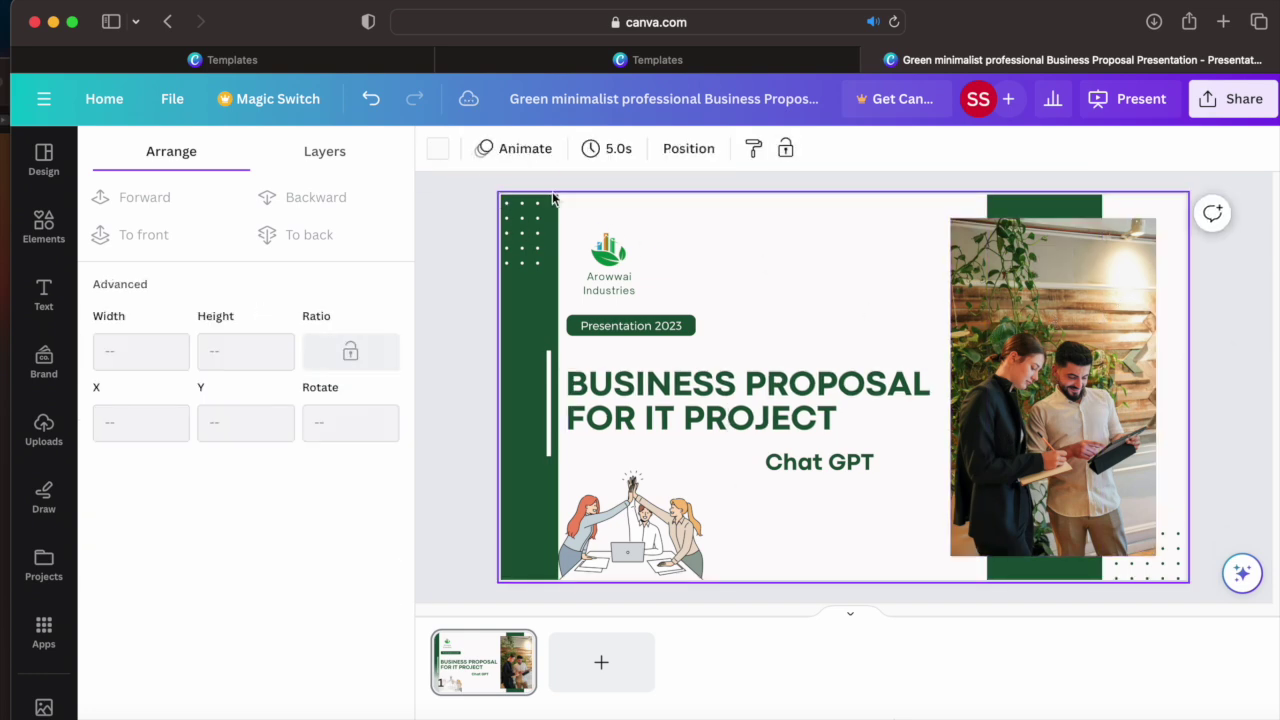
left_click(600, 250)
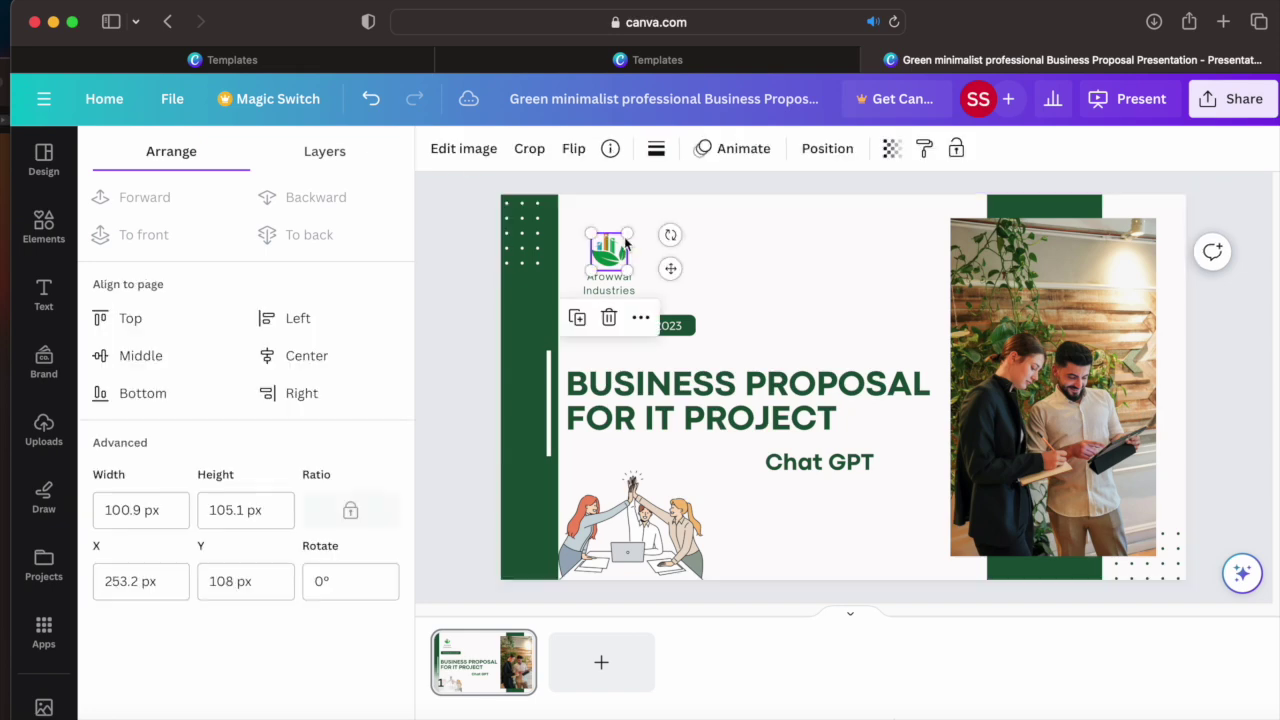
left_click(678, 267)
left_click(745, 385)
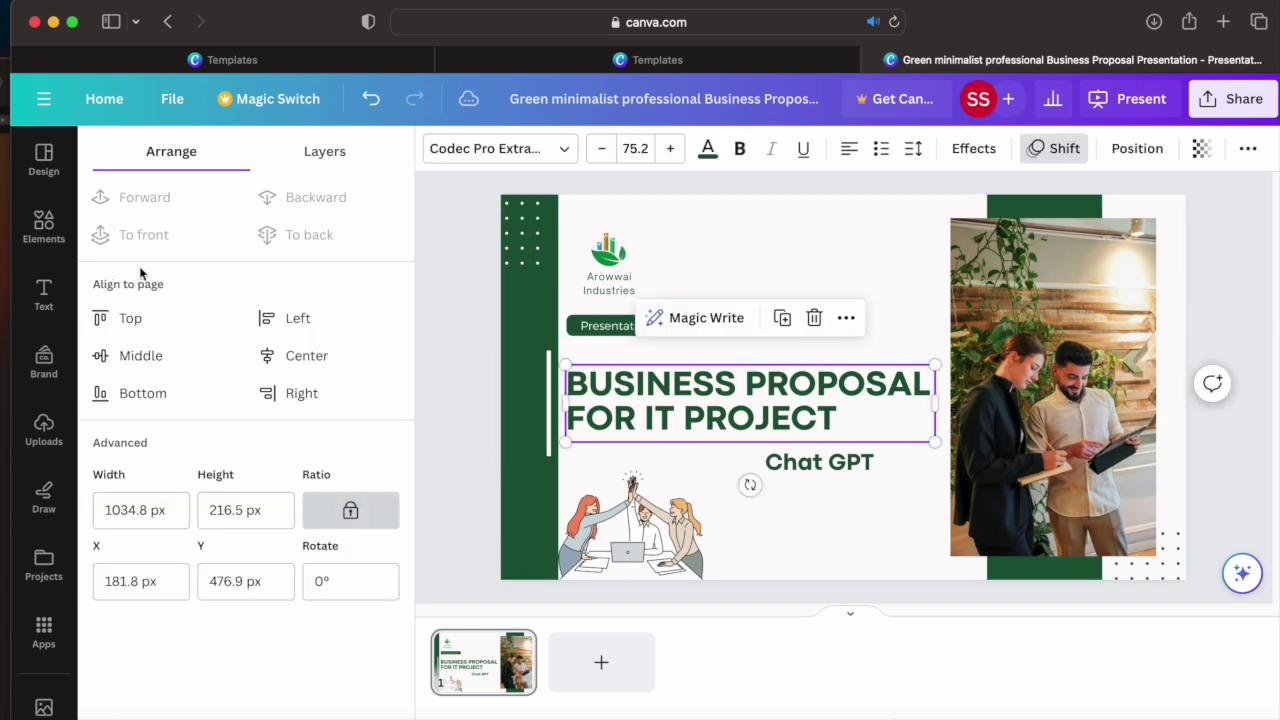
- Look through the available graphics, text styles, uploaded images and drawing tools
left_click(44, 230)
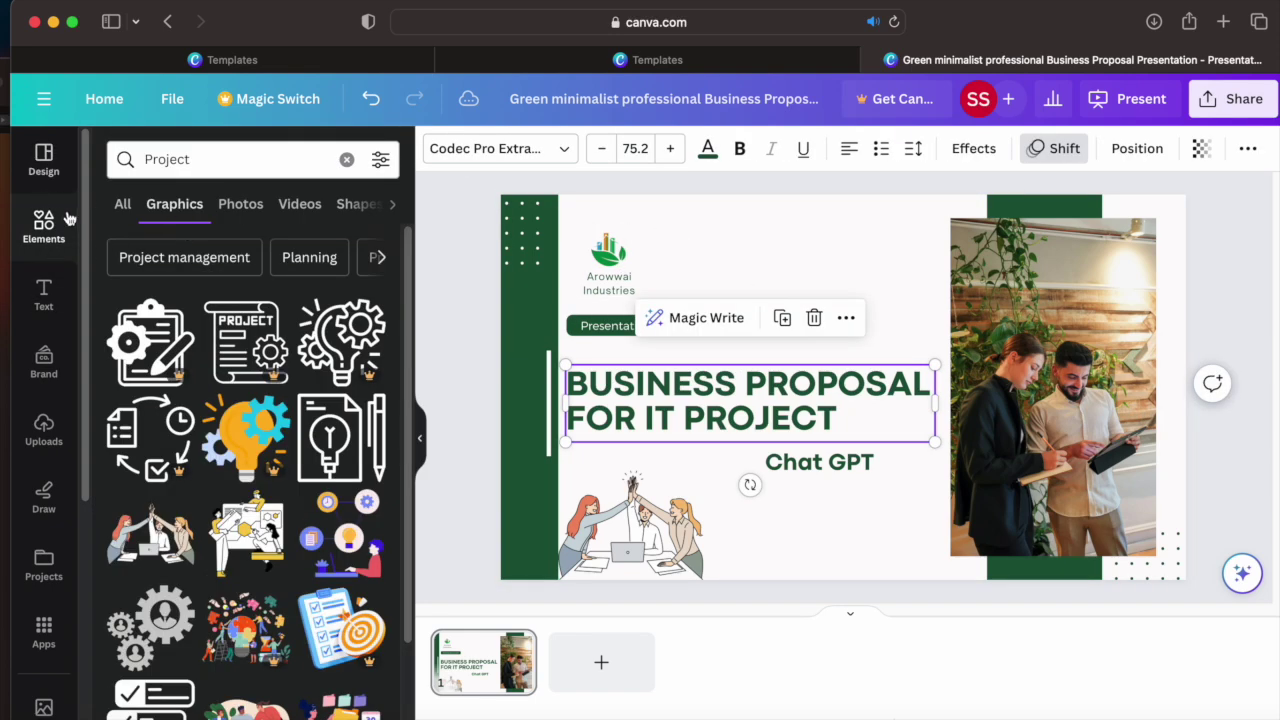
left_click(44, 300)
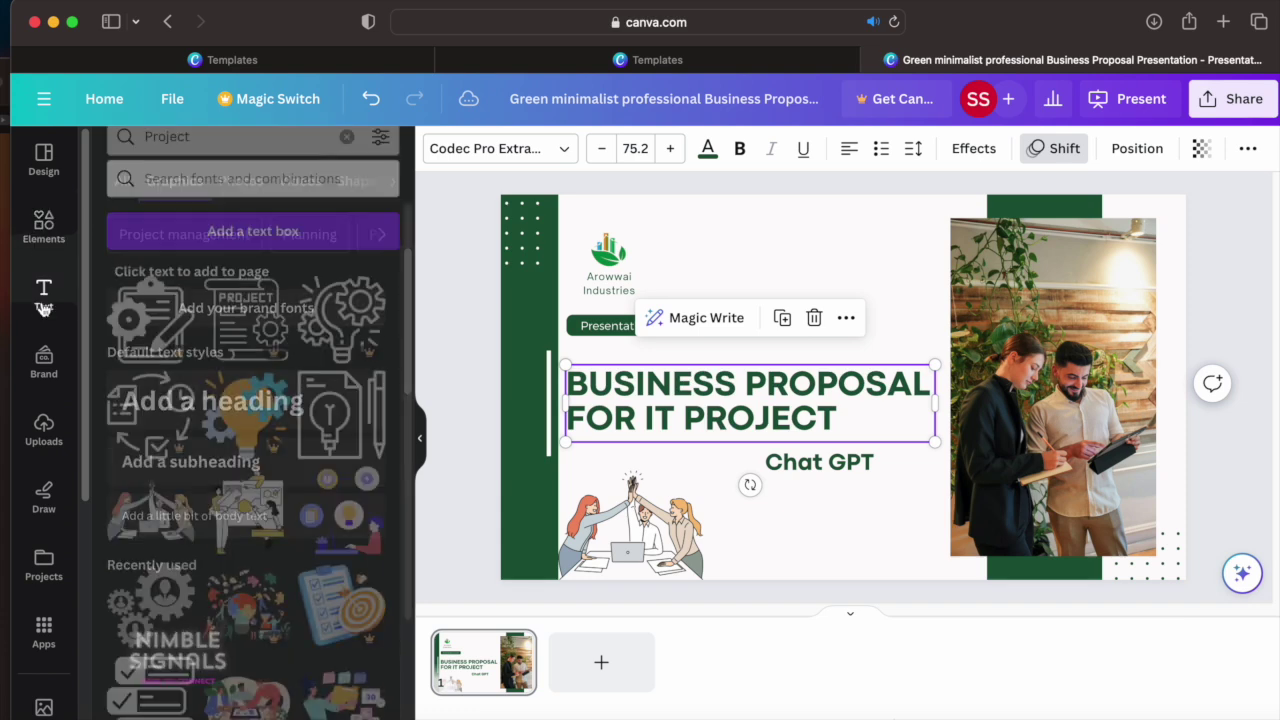
left_click(44, 430)
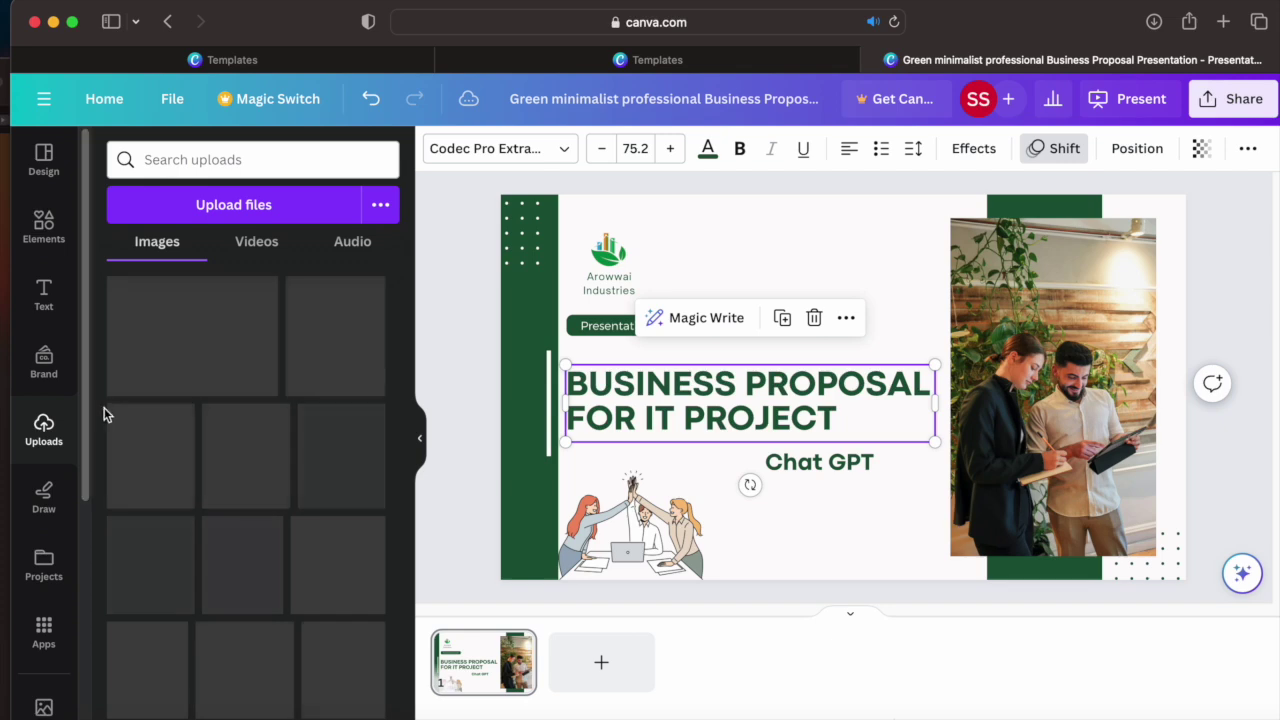
left_click(44, 495)
left_click(42, 438)
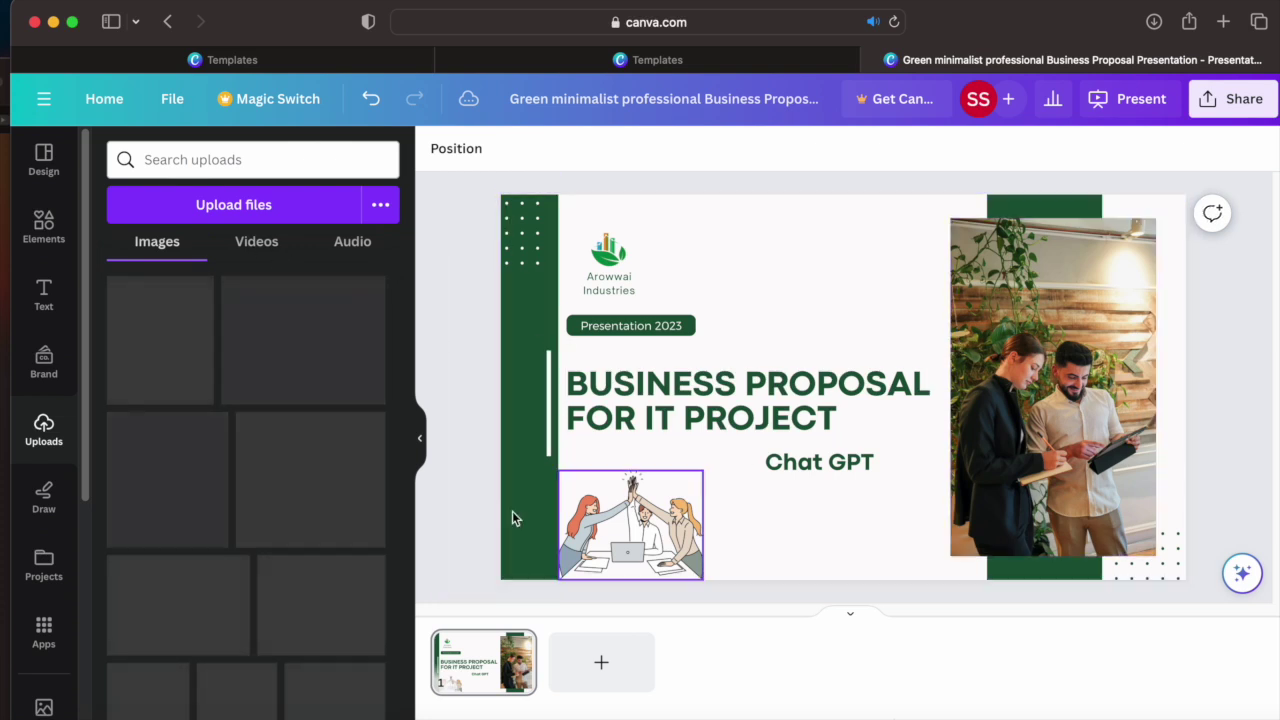
- Add the Content page of the Business Proposal template as a new page after the cover
left_click(50, 170)
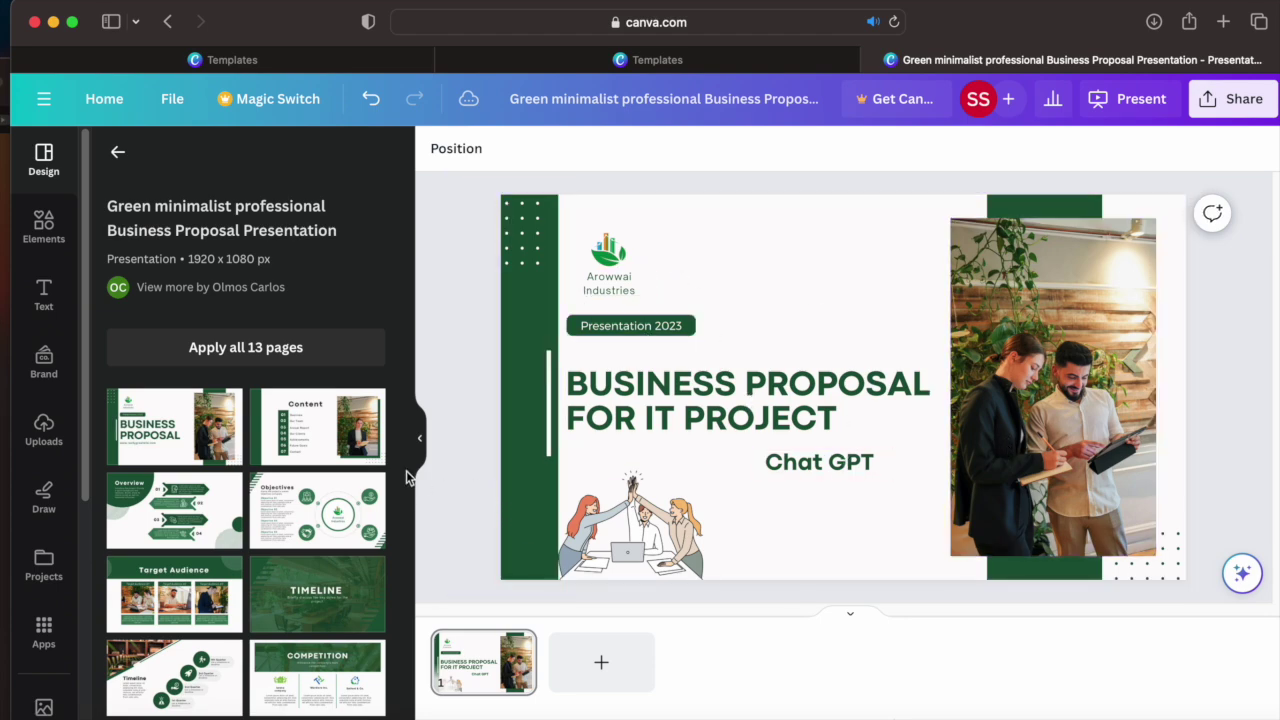
left_click(314, 440)
left_click(710, 477)
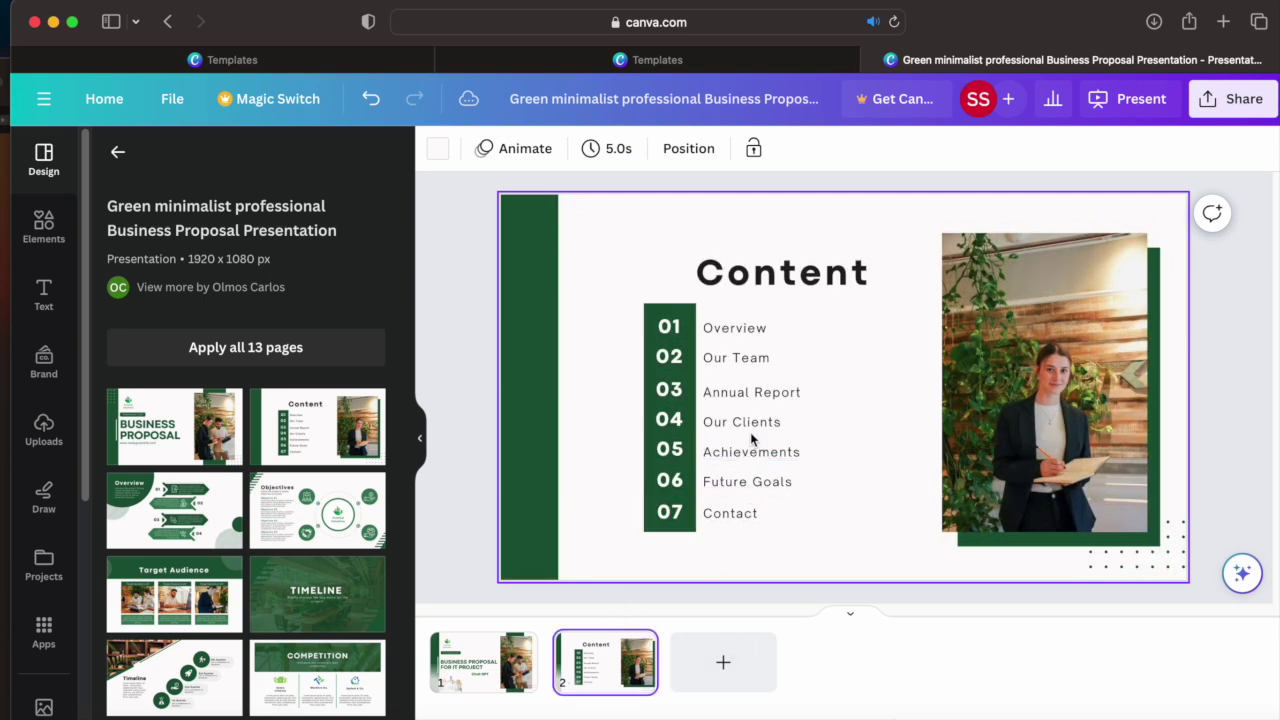
- Replace the text of item 02 in the Content list with "Objective"
double_click(737, 362)
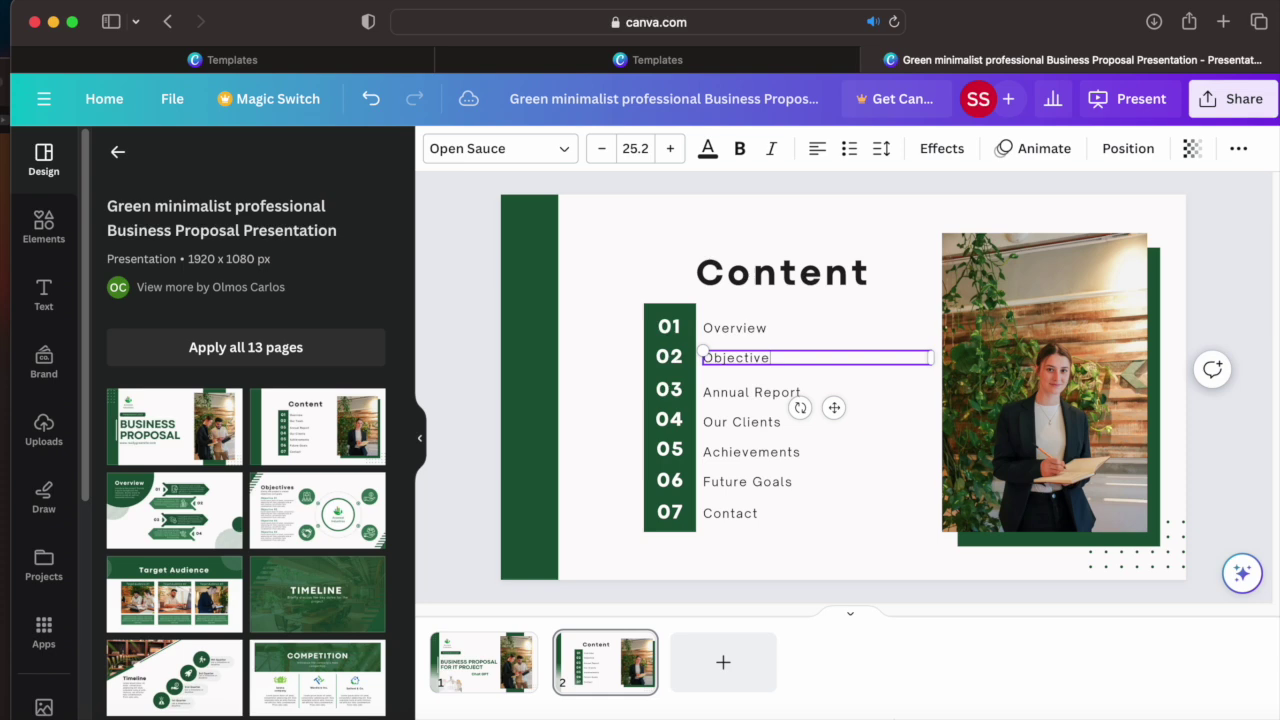
double_click(750, 395)
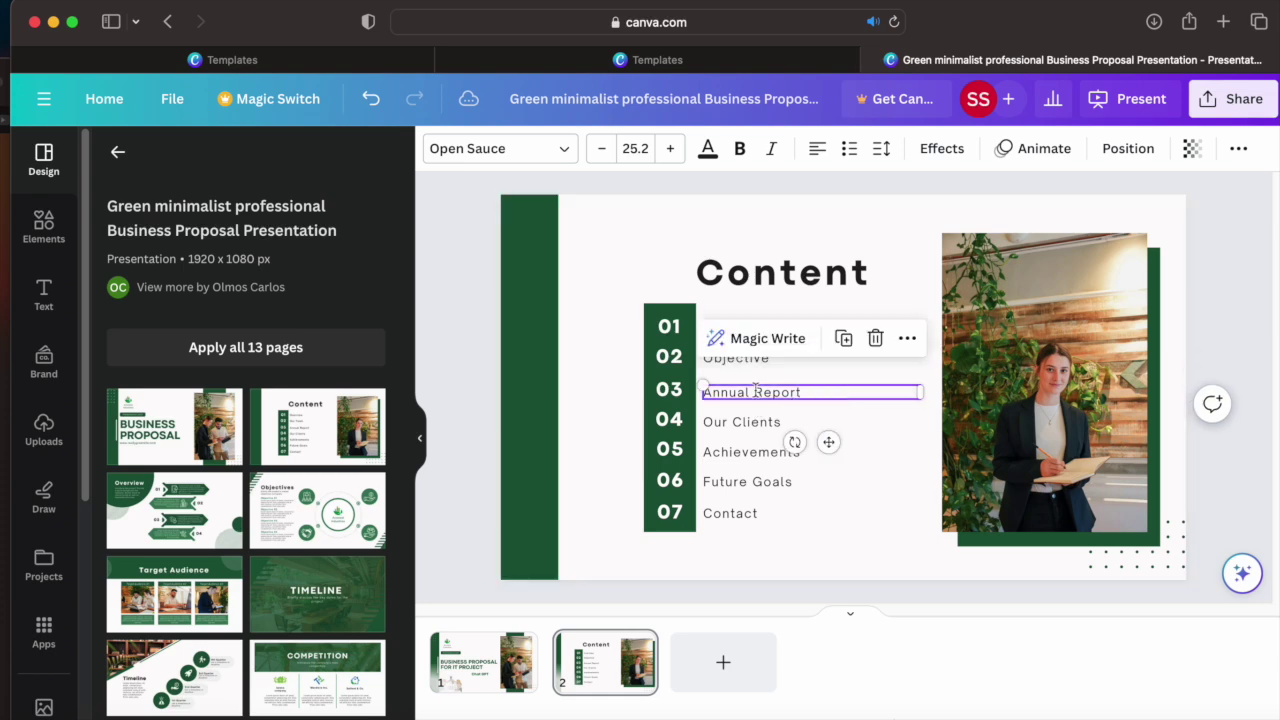
left_click(784, 425)
left_click(760, 483)
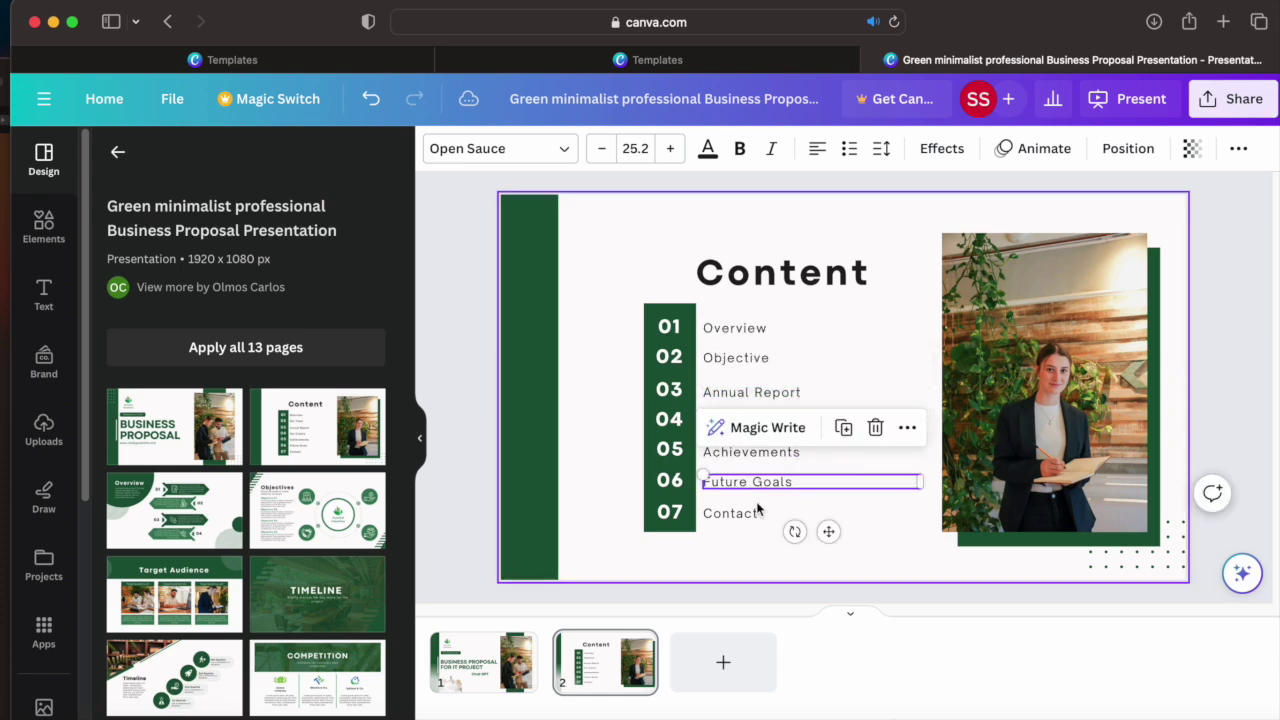
left_click(683, 511)
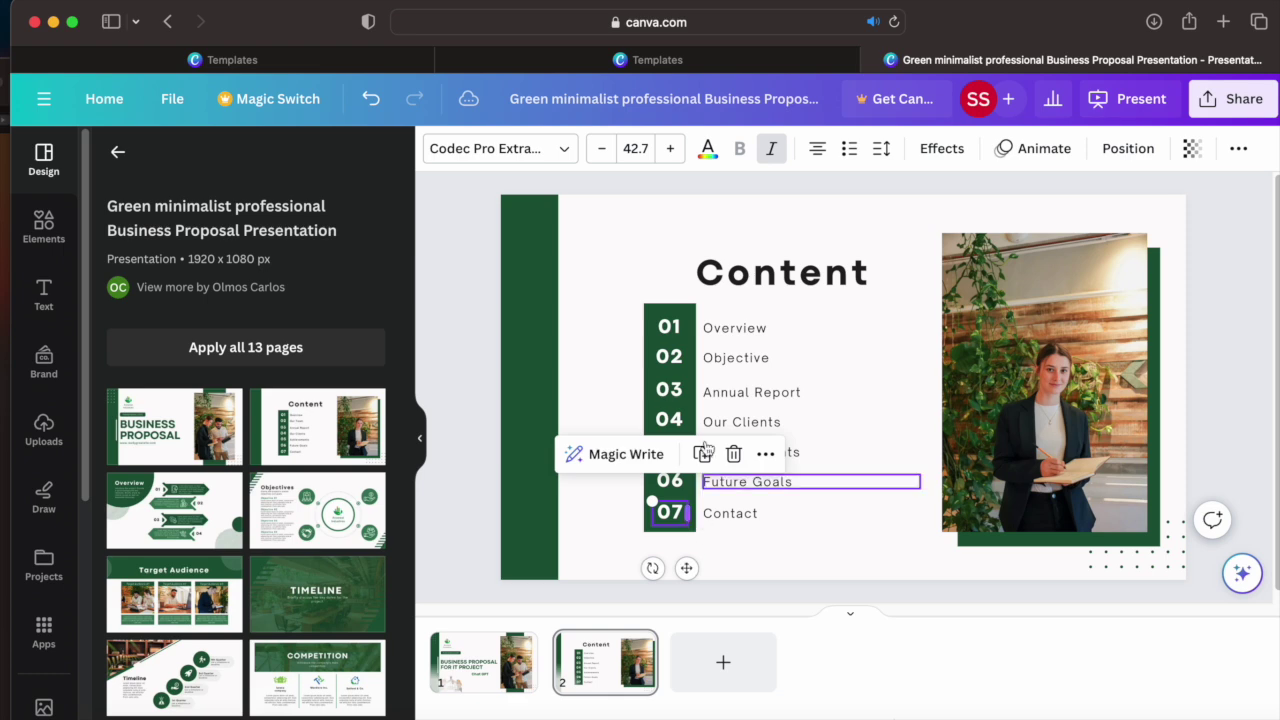
left_click(782, 368)
left_click(880, 395)
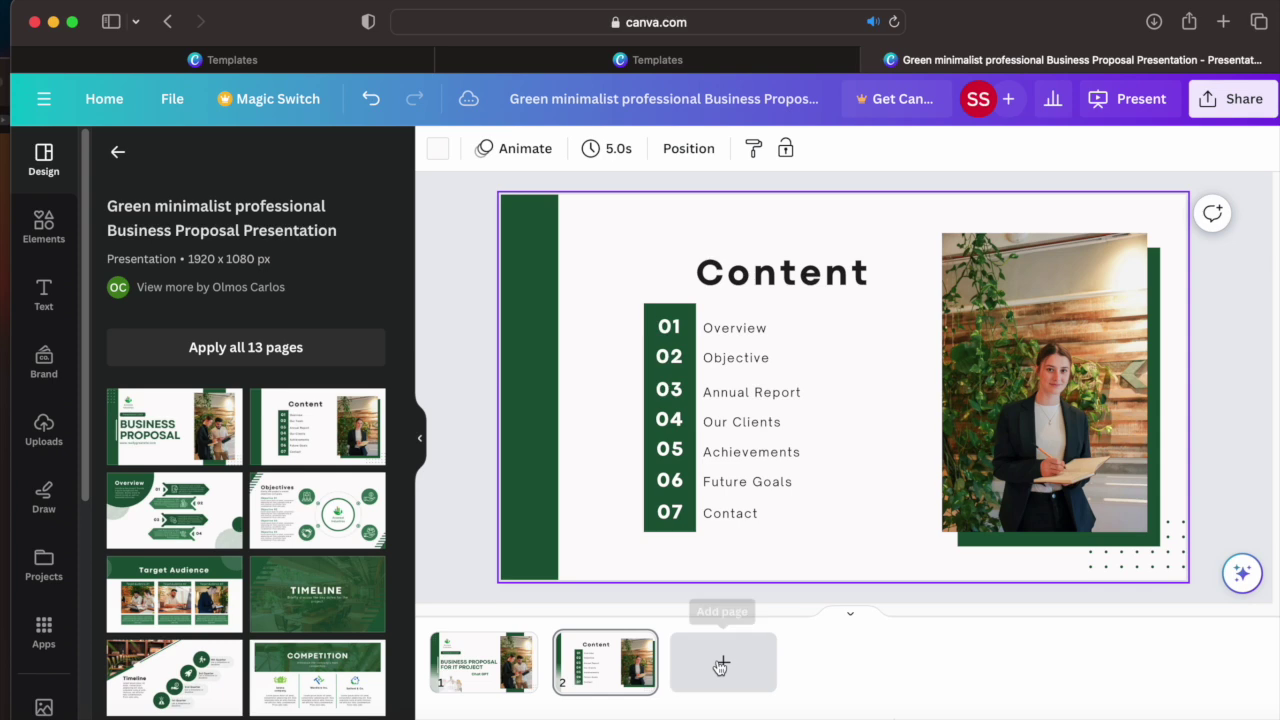
- Duplicate the photo on the Content page and delete the copy
right_click(950, 510)
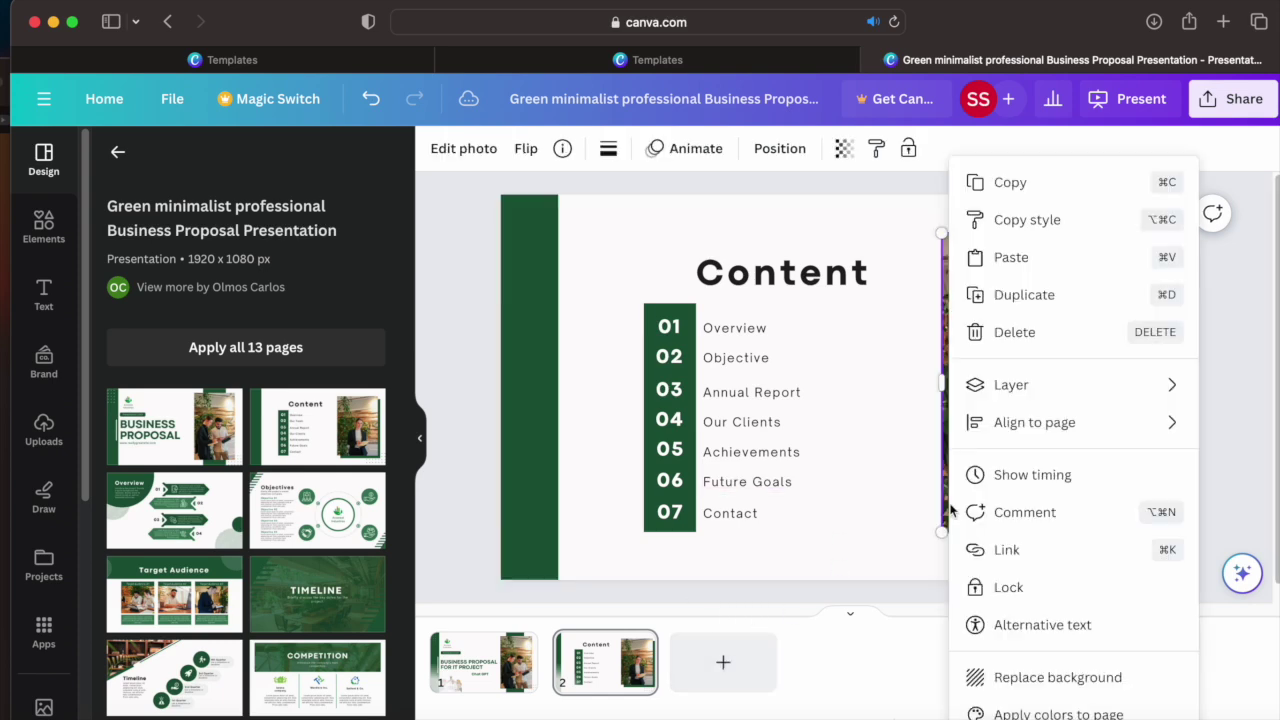
left_click(1160, 296)
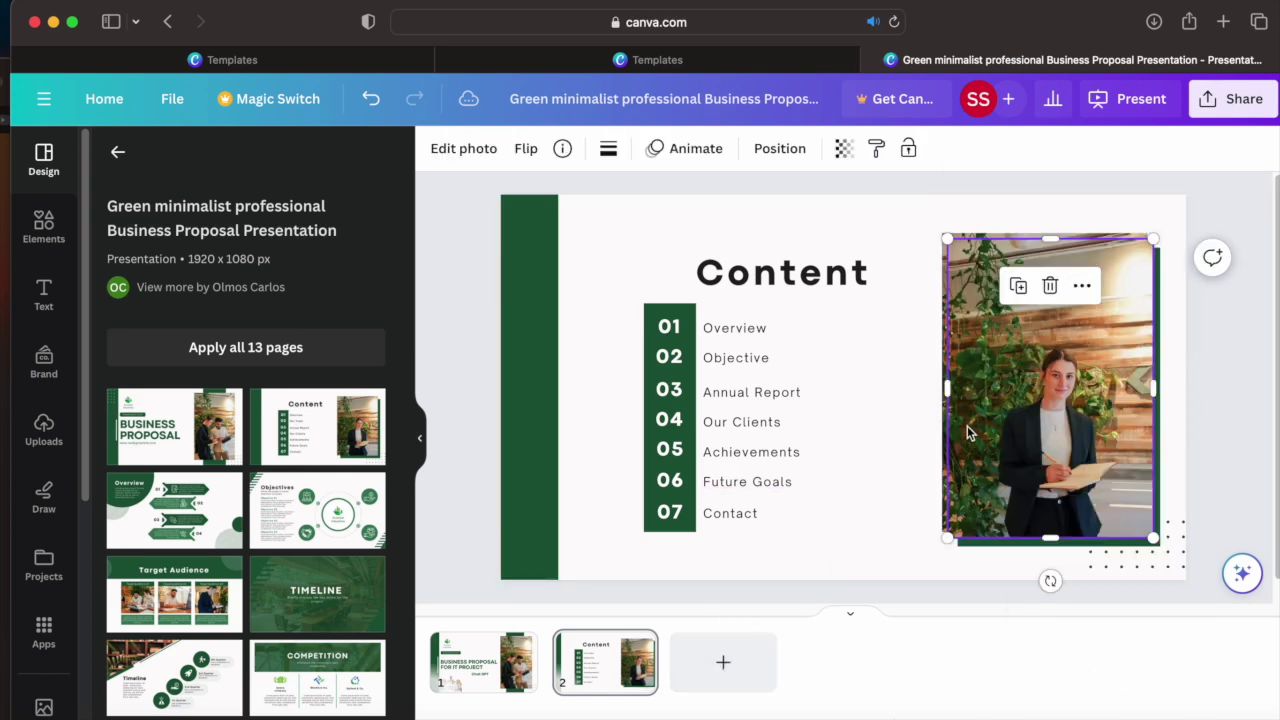
left_click_drag(950, 455, 1070, 445)
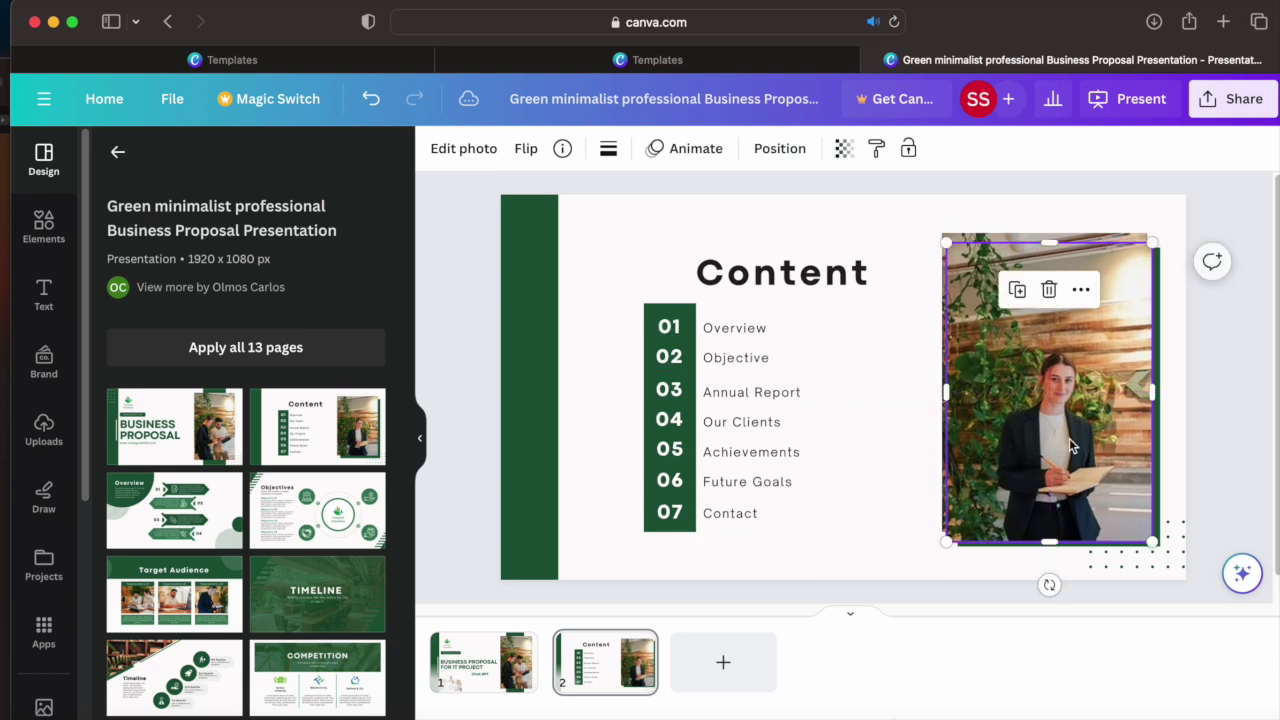
left_click(1052, 298)
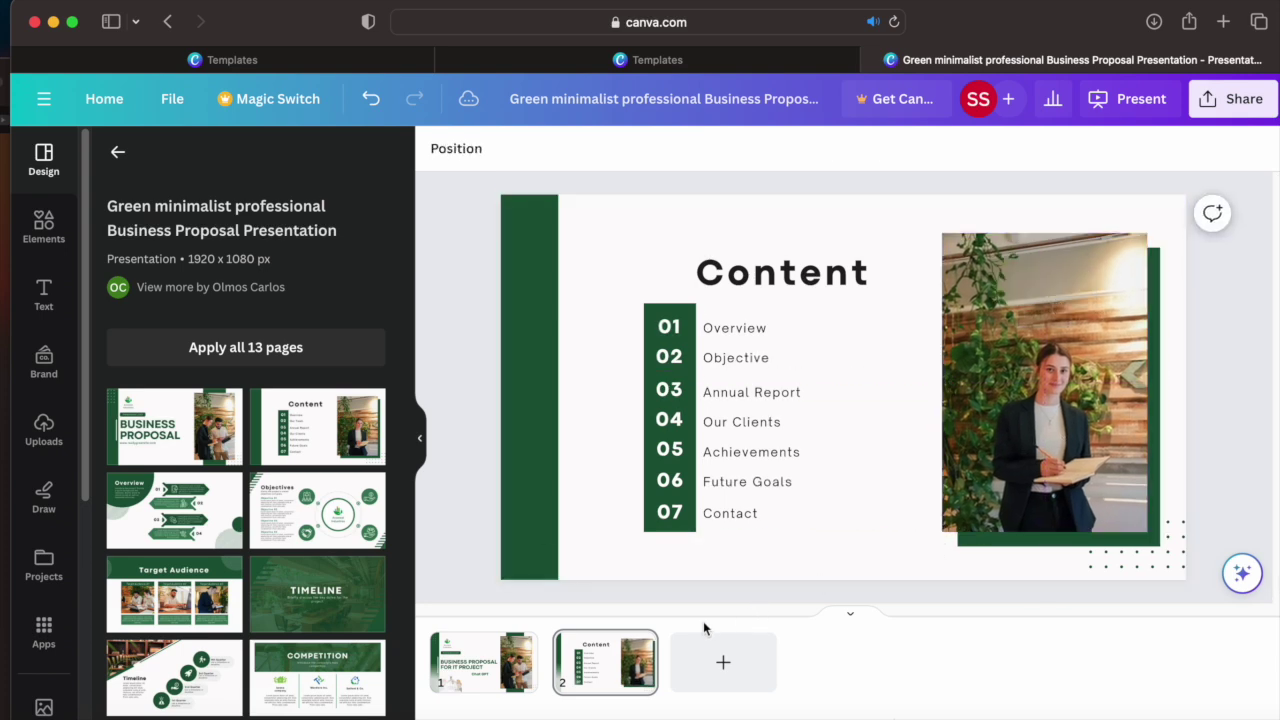
- Add the template's Content page once more as a new third page
left_click(317, 427)
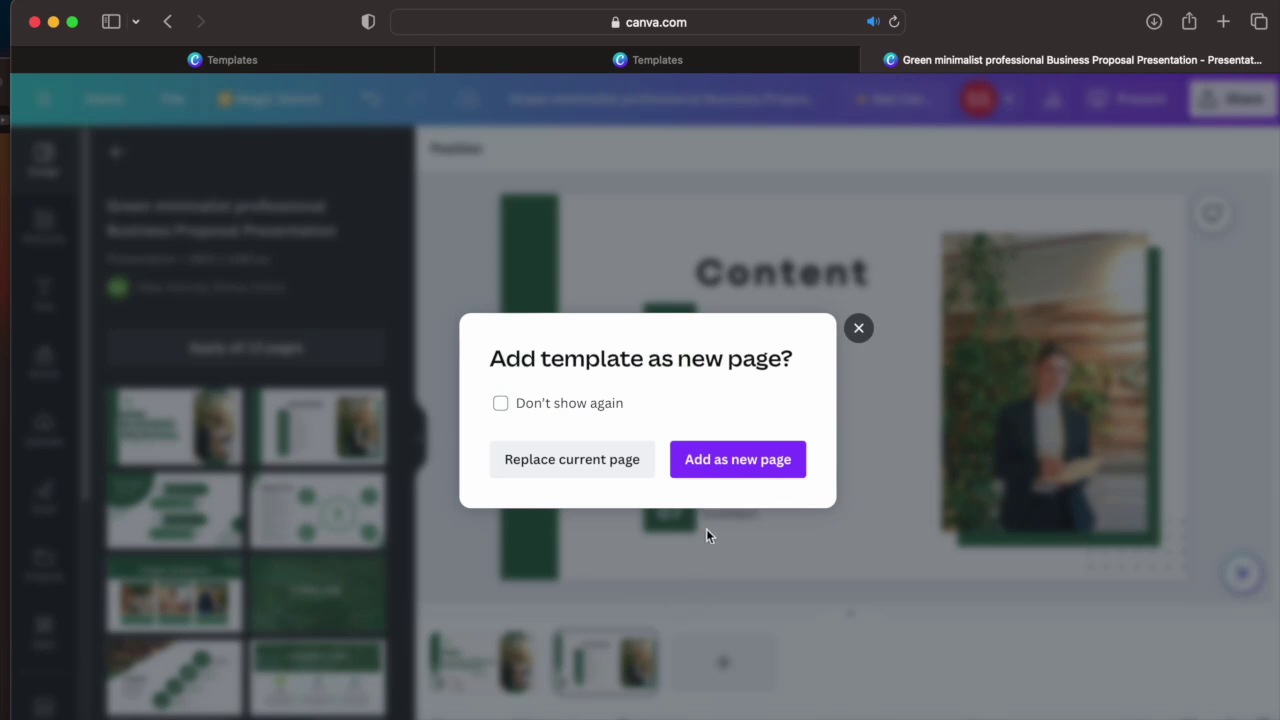
left_click(737, 459)
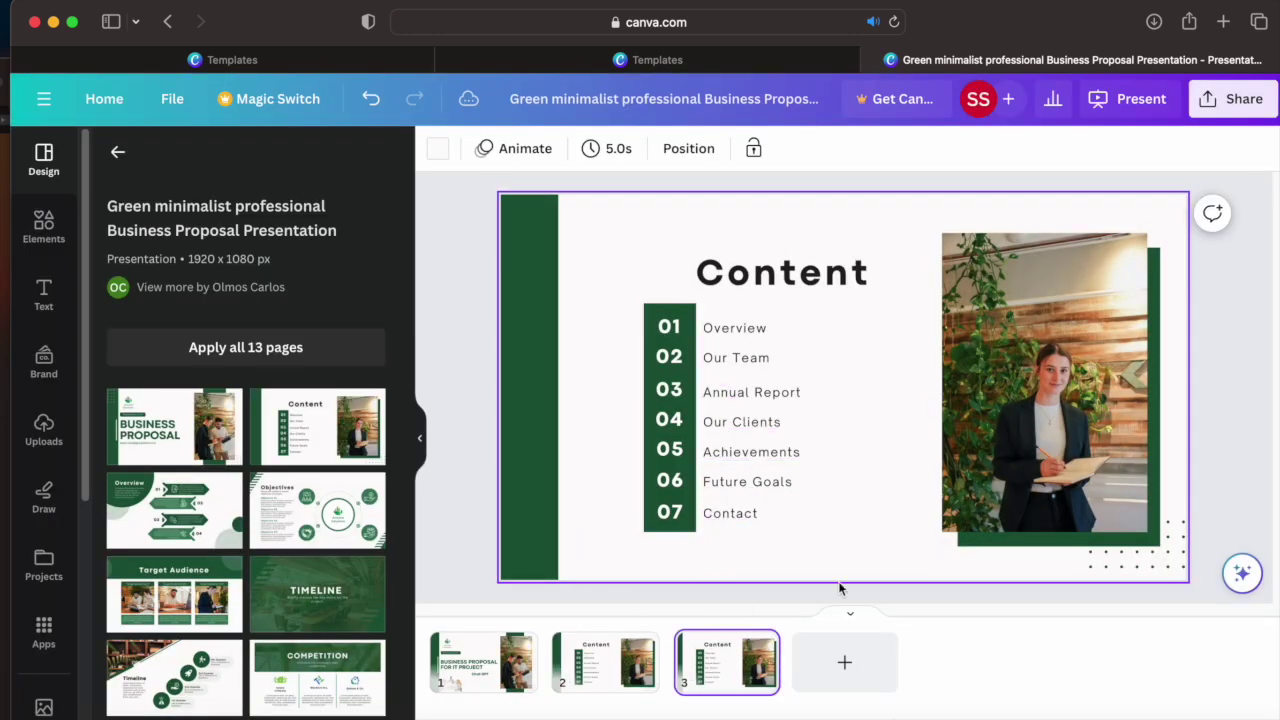
- Replace the photo on the third page with the uploaded portrait of the woman in the pink top
left_click_drag(1018, 367, 1020, 367)
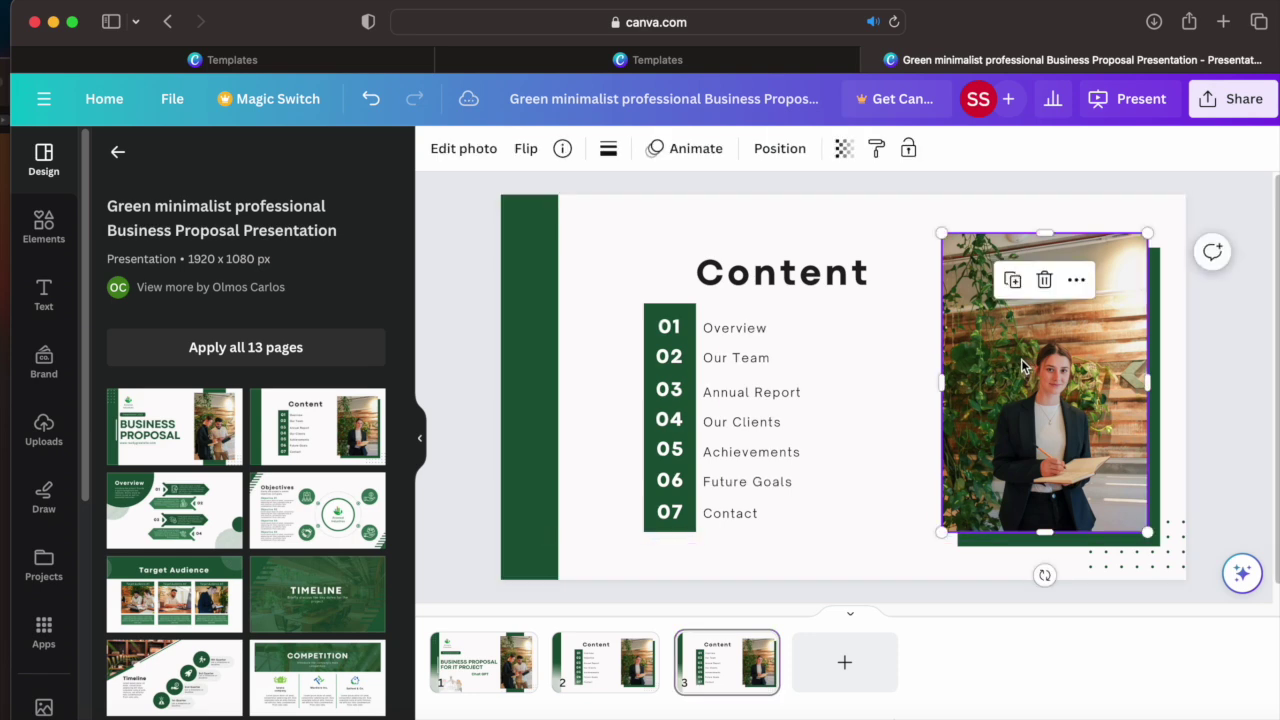
left_click(40, 422)
left_click_drag(345, 325, 991, 320)
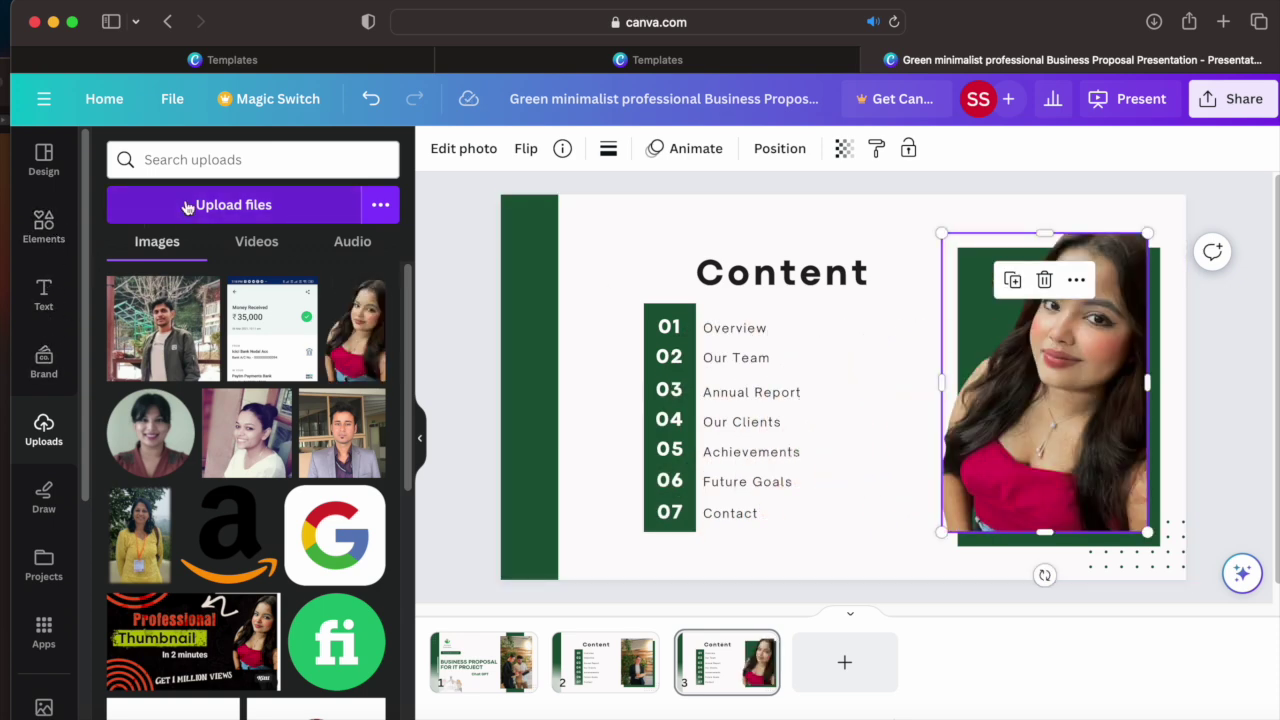
- Shrink the portrait on the third page and shift it toward the lower-right corner of the green rectangle
left_click(42, 160)
left_click_drag(992, 397, 1012, 391)
left_click_drag(966, 250, 1004, 313)
left_click_drag(983, 291, 984, 290)
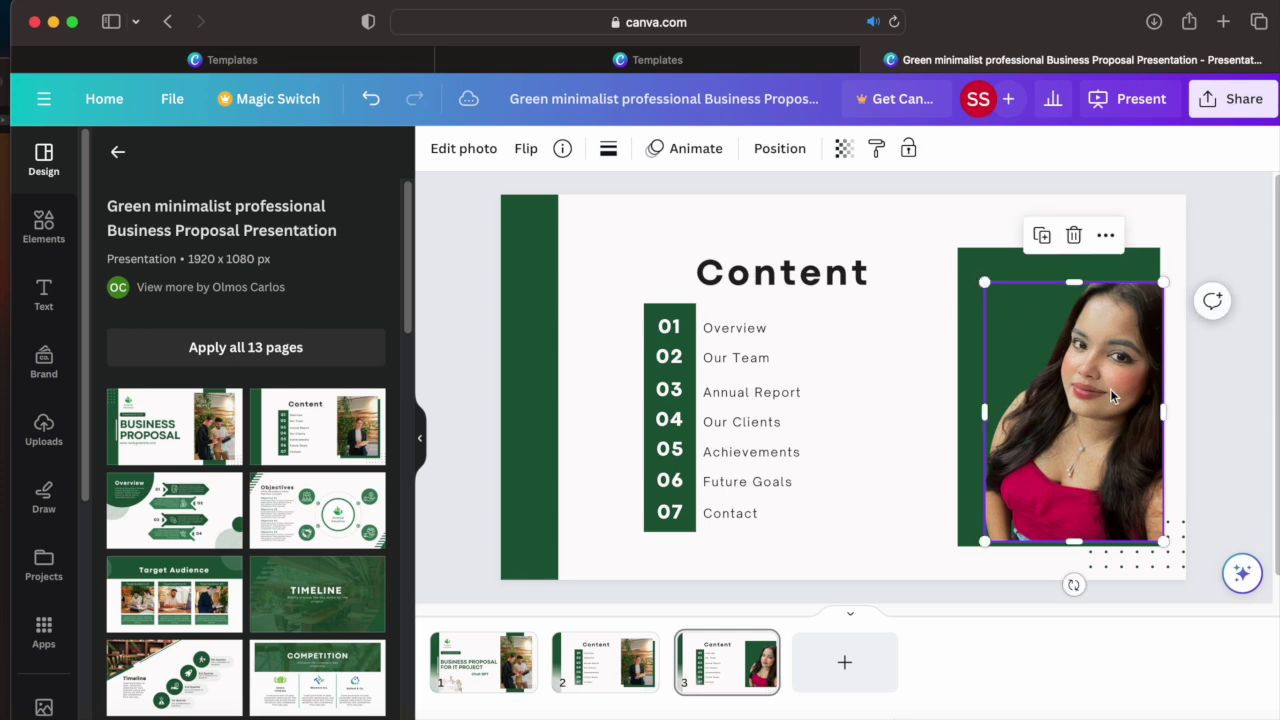
left_click_drag(1110, 389, 1113, 391)
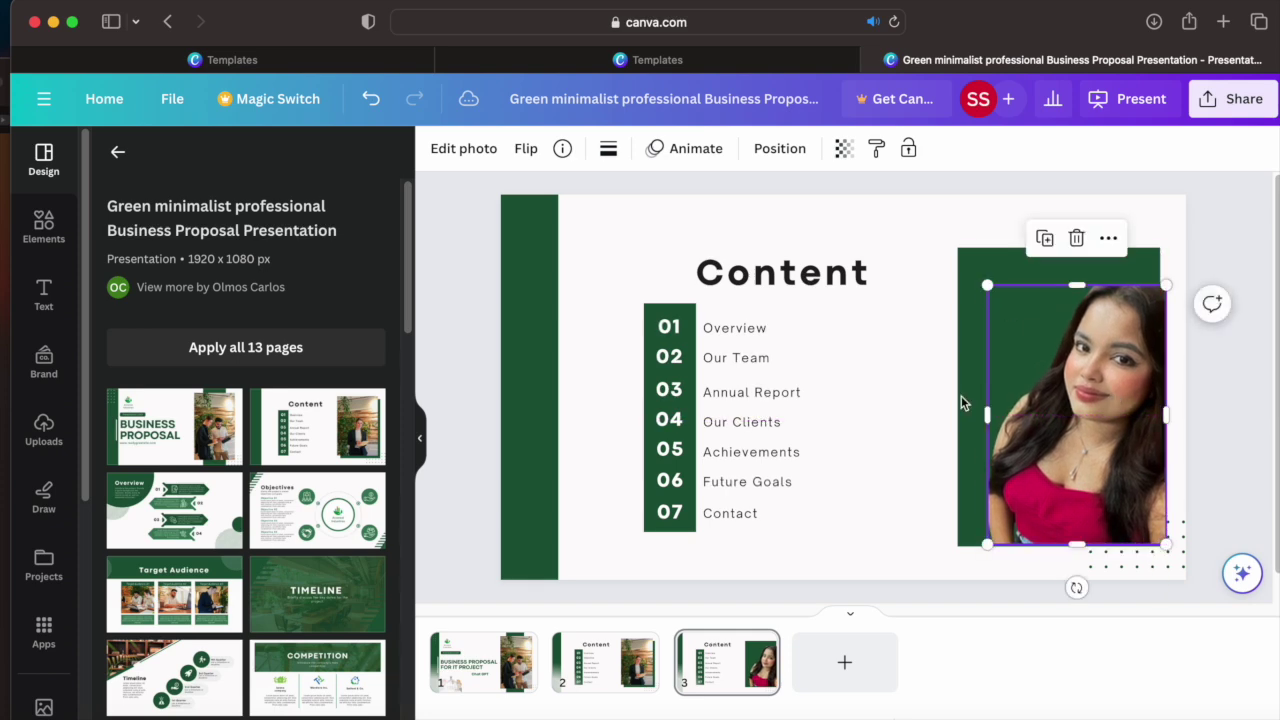
- Apply the template's Overview layout to the third page, replacing the Content design
left_click(176, 515)
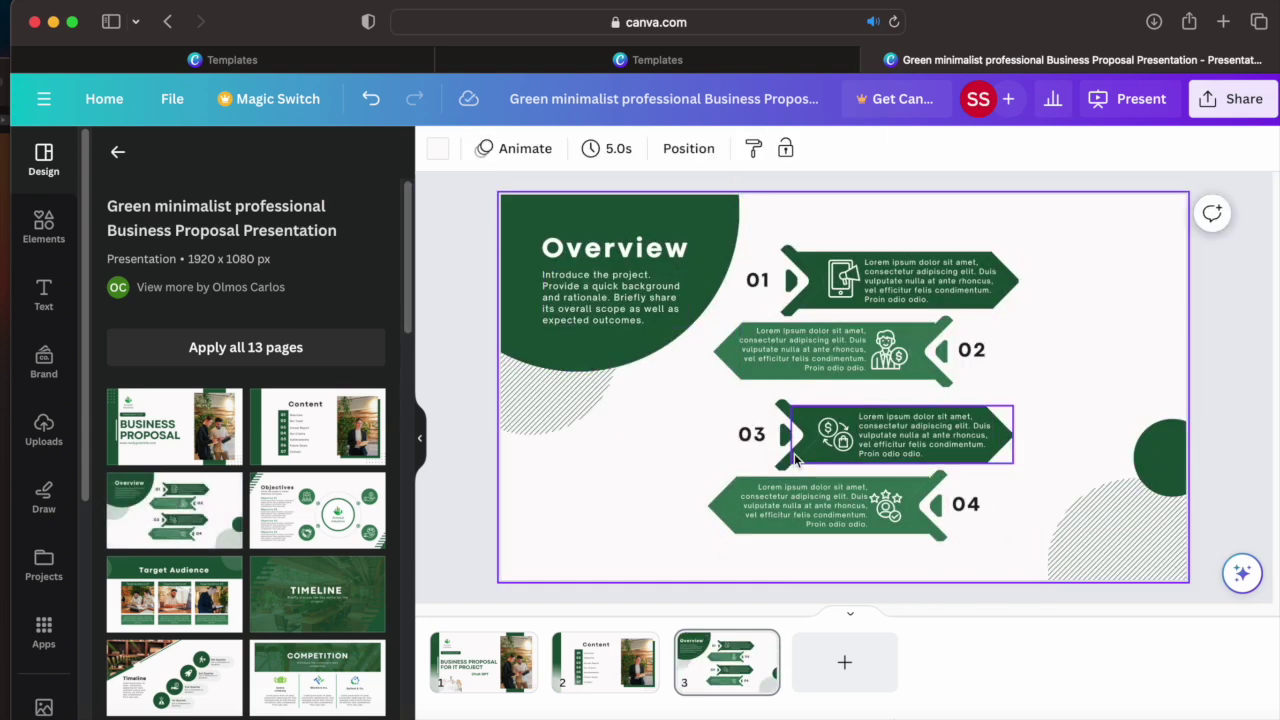
left_click(1120, 556)
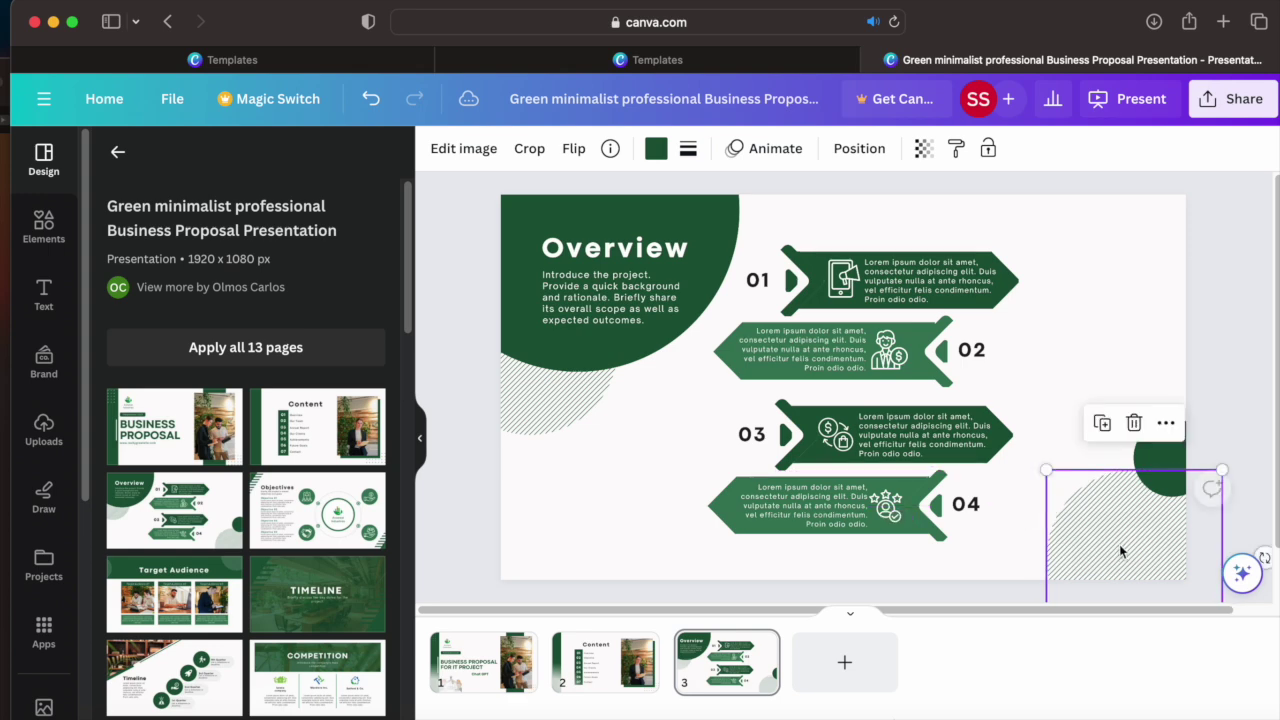
left_click(610, 418)
left_click(636, 318)
left_click(643, 420)
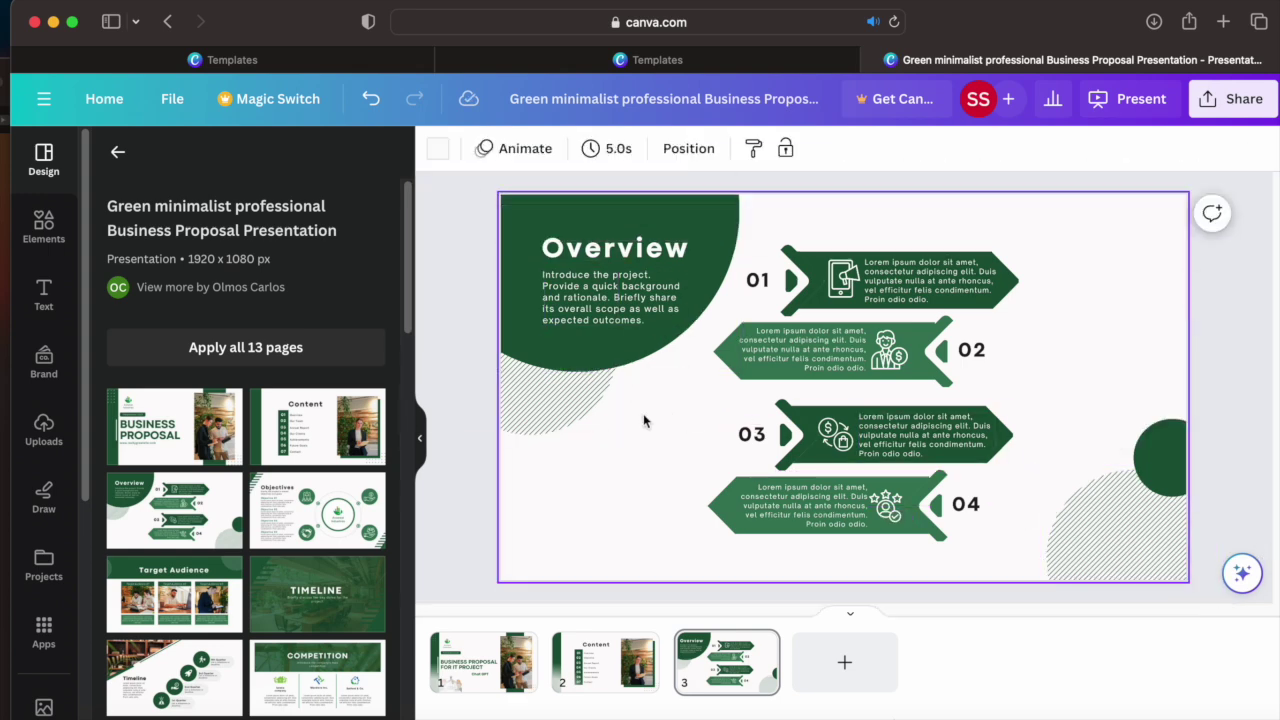
- Review the cover and Content pages and return to the Overview page
left_click(820, 505)
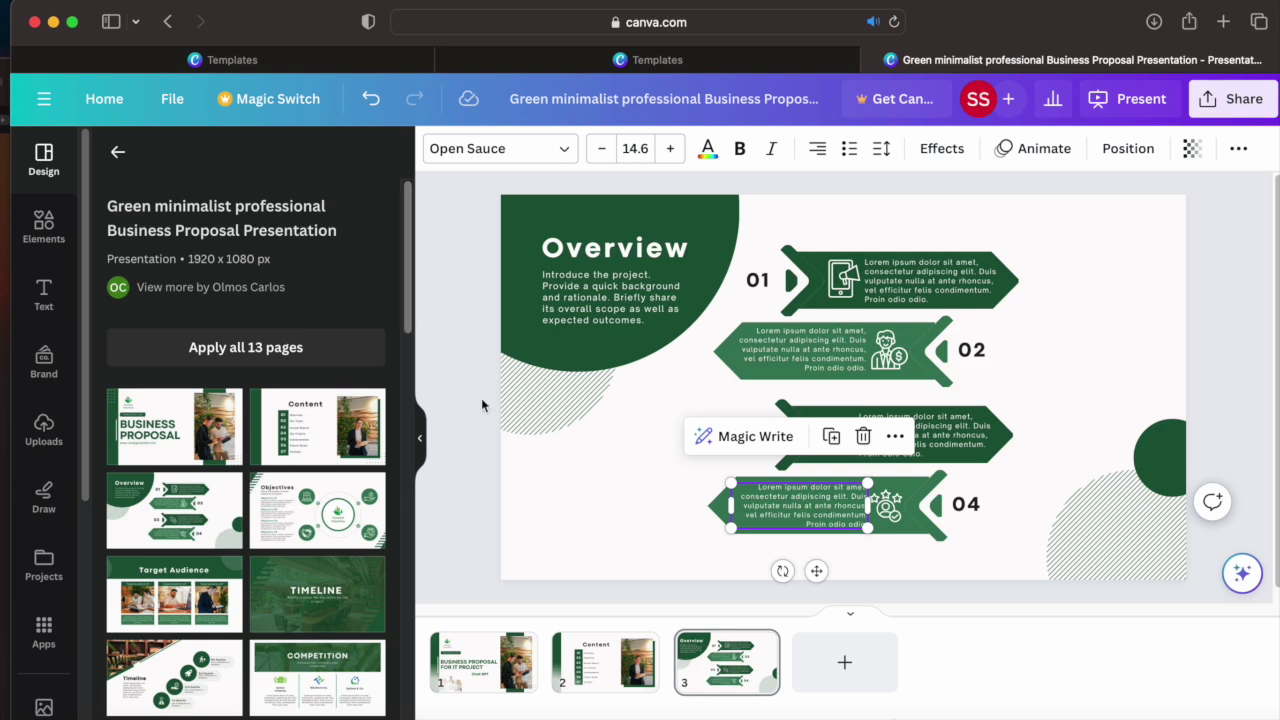
left_click(500, 685)
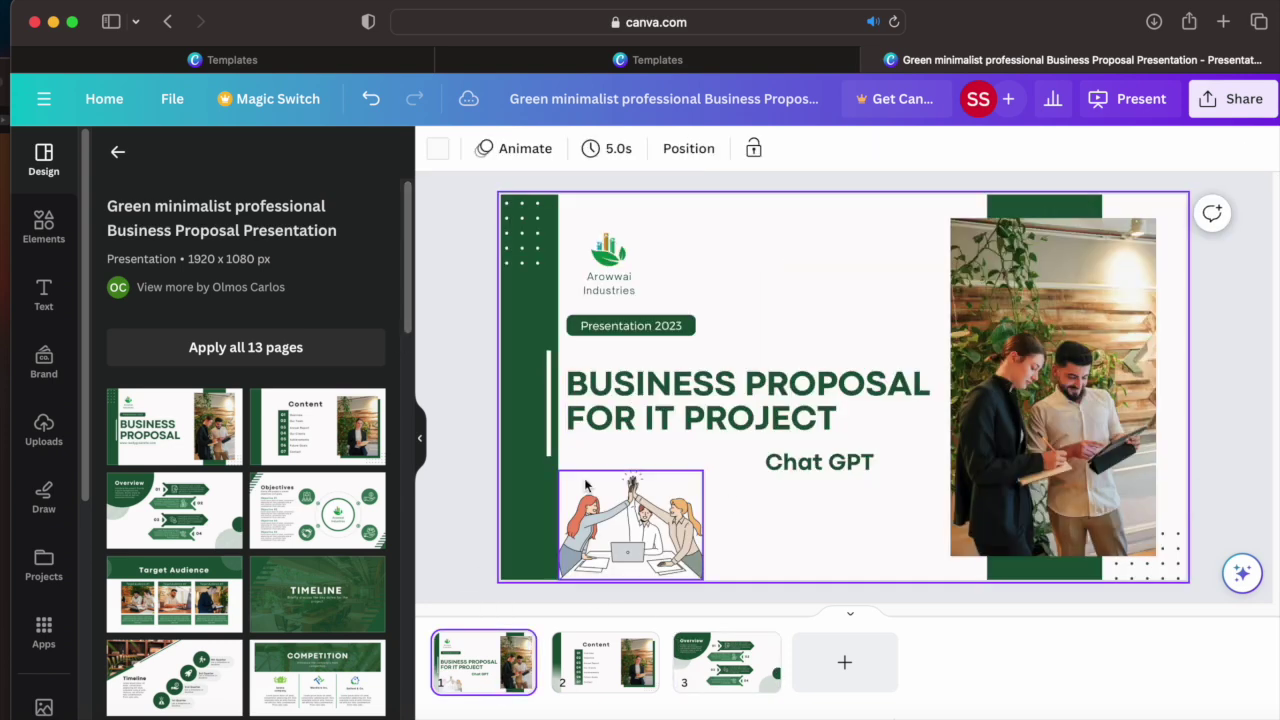
left_click(600, 660)
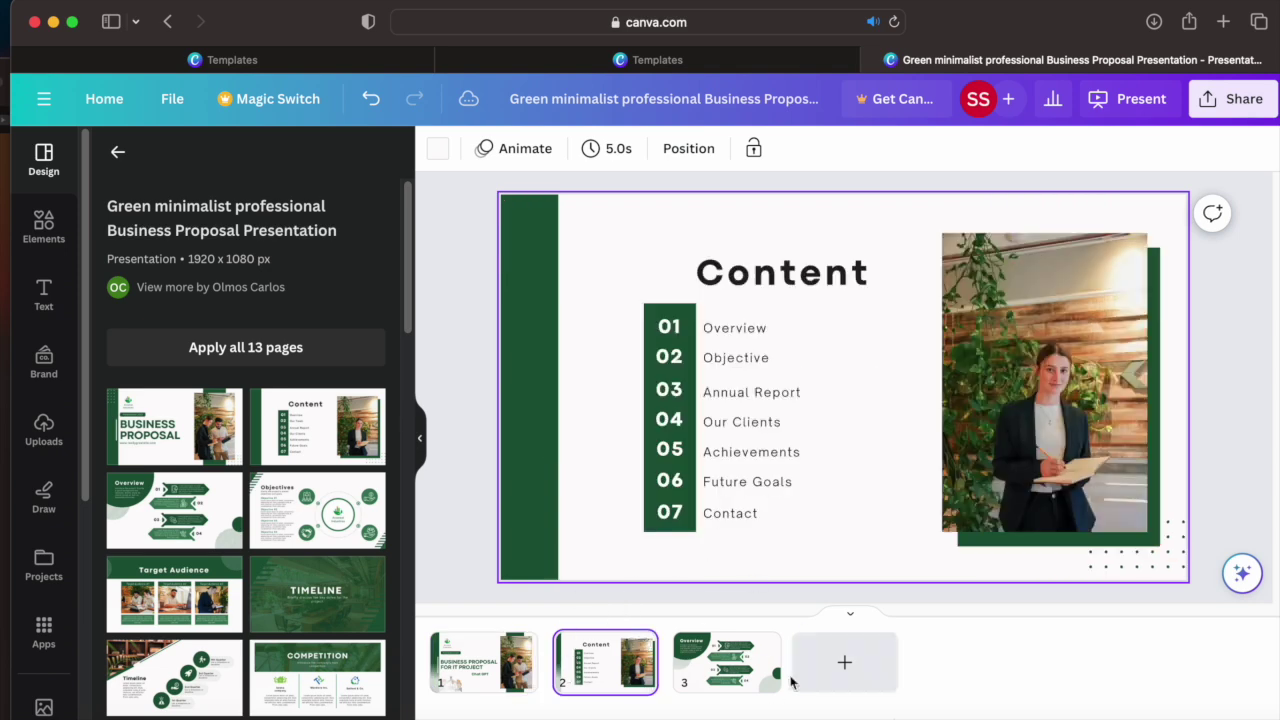
left_click(724, 676)
- Replace the placeholder text of item 01 on the Overview page with "To Reduce the cost of IT Projects"
left_click(880, 287)
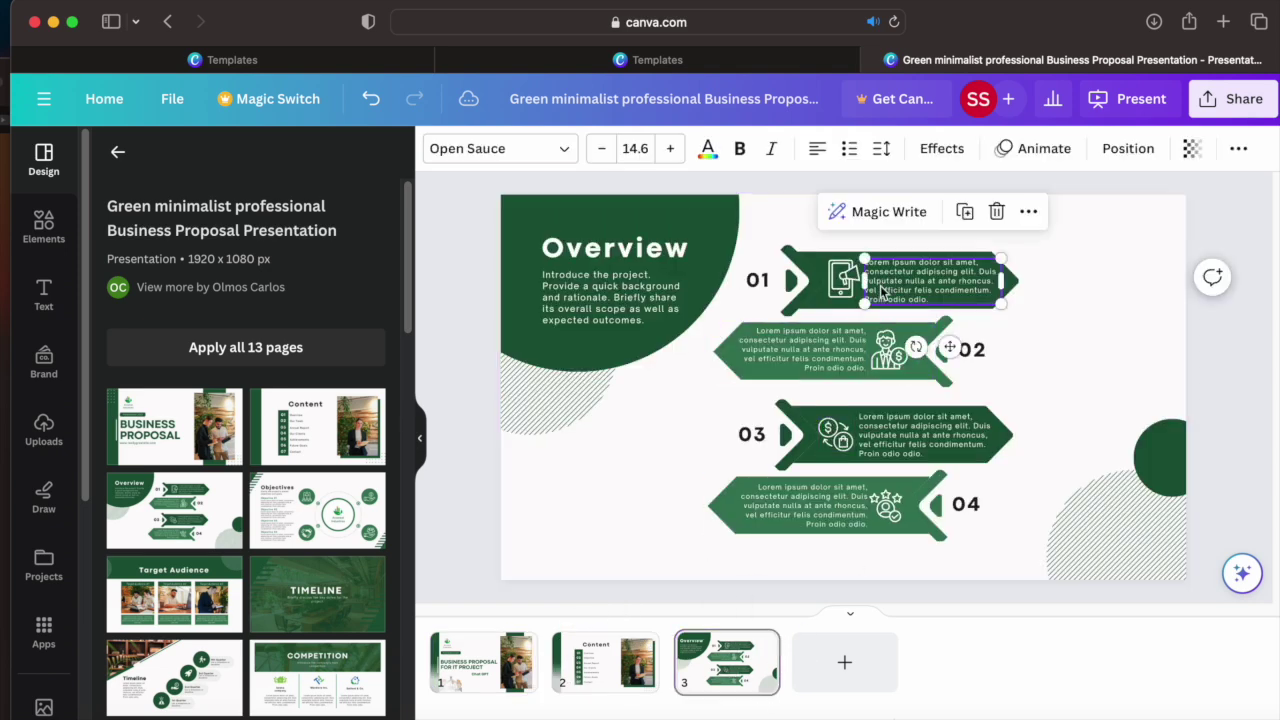
triple_click(944, 283)
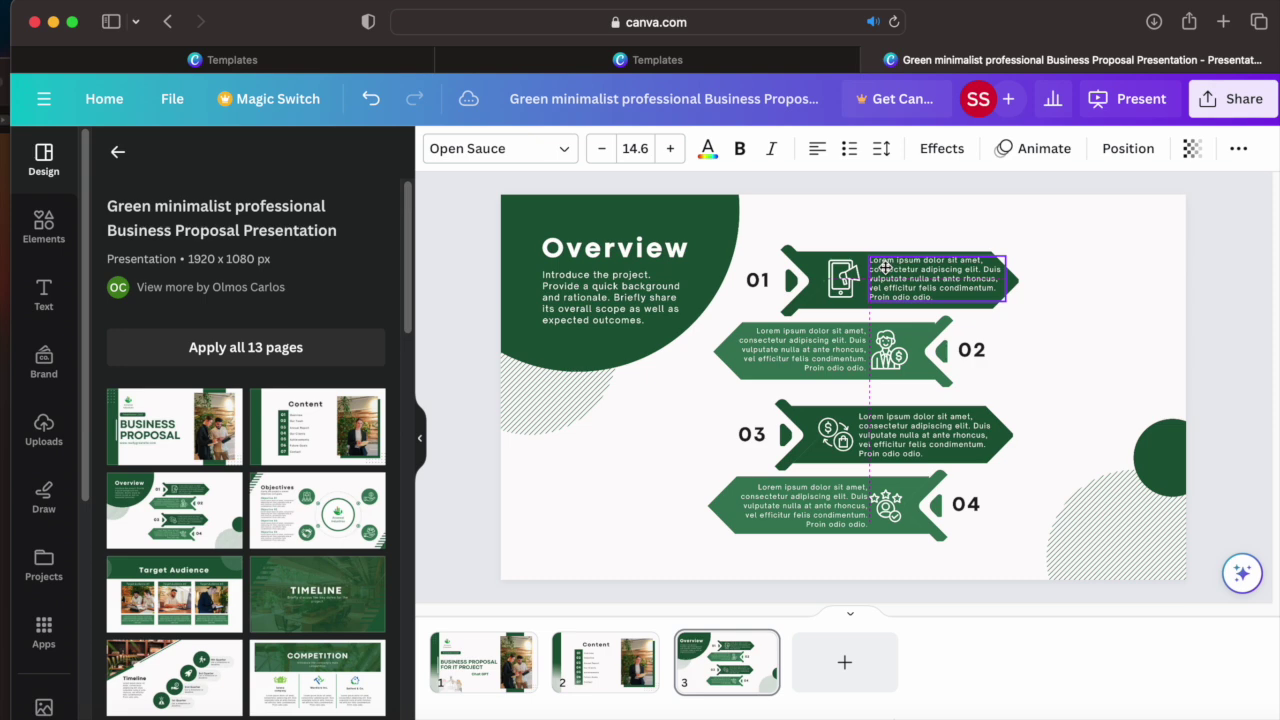
key("BackSpace")
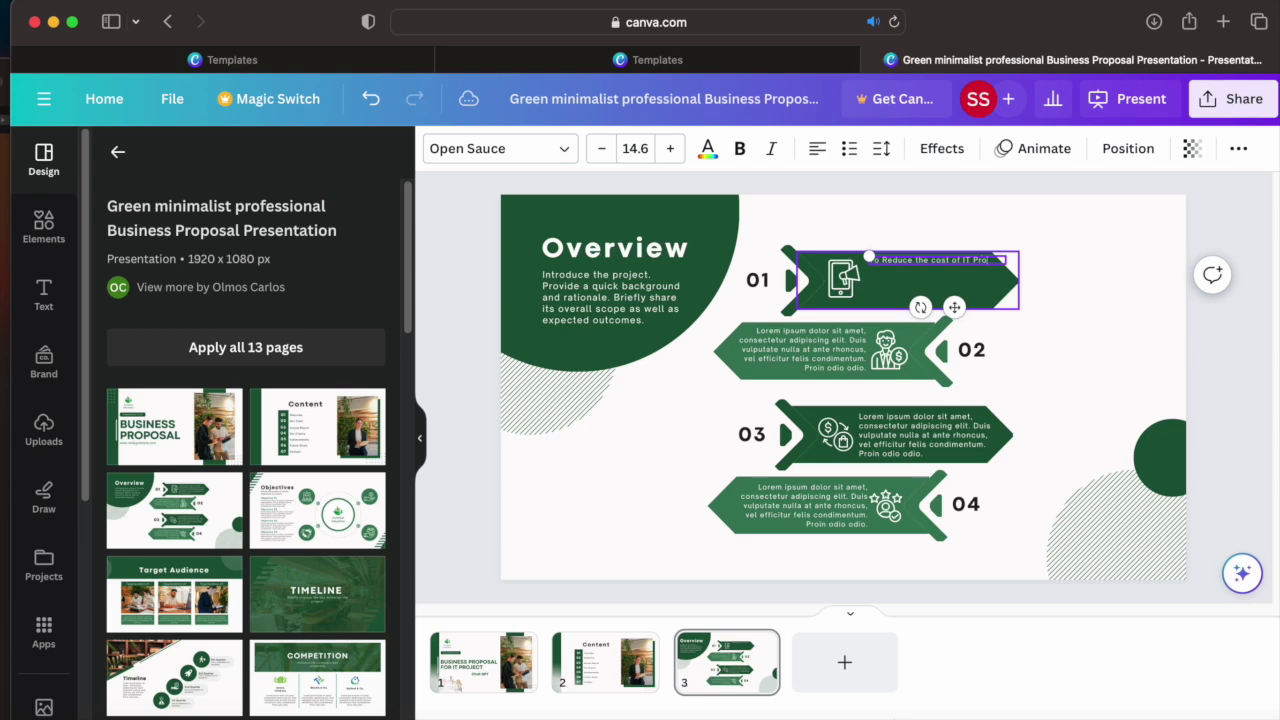
type("s")
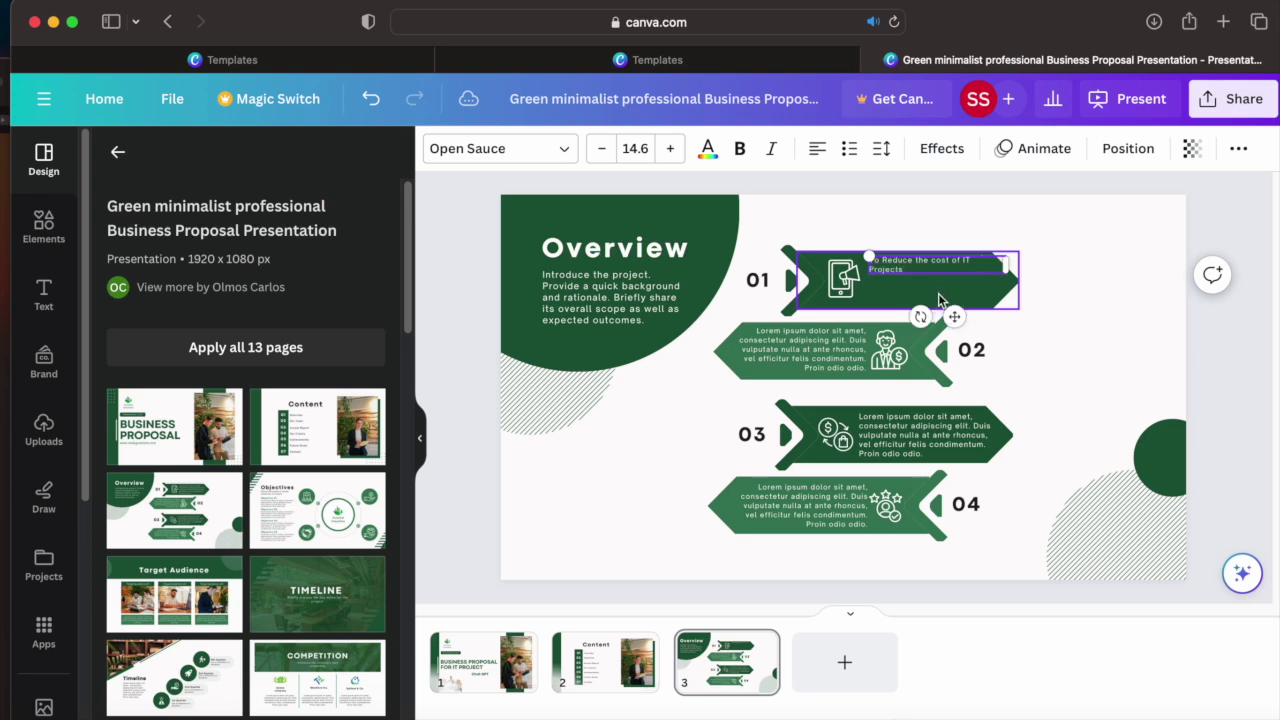
- Enlarge the item 01 text to size 27.6, make it bold and nudge it into place on its arrow banner
triple_click(893, 263)
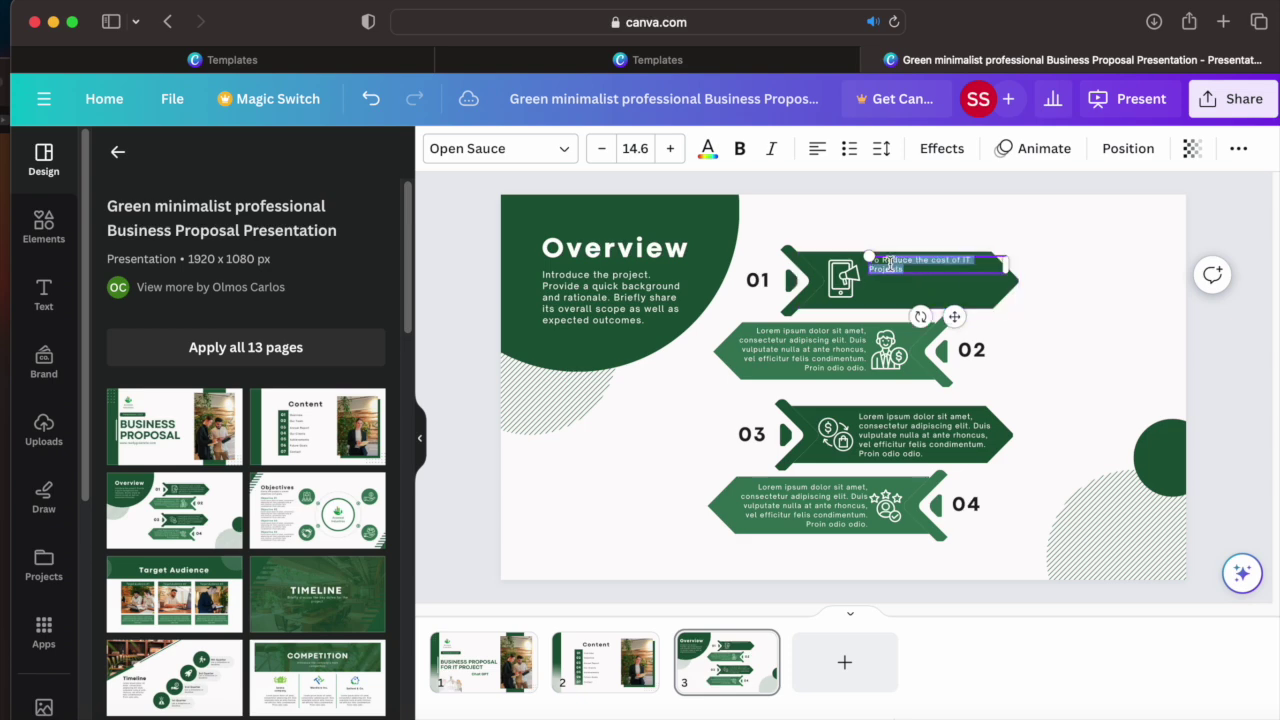
left_click(670, 149)
left_click(670, 149)
triple_click(670, 149)
triple_click(670, 149)
triple_click(670, 149)
double_click(670, 149)
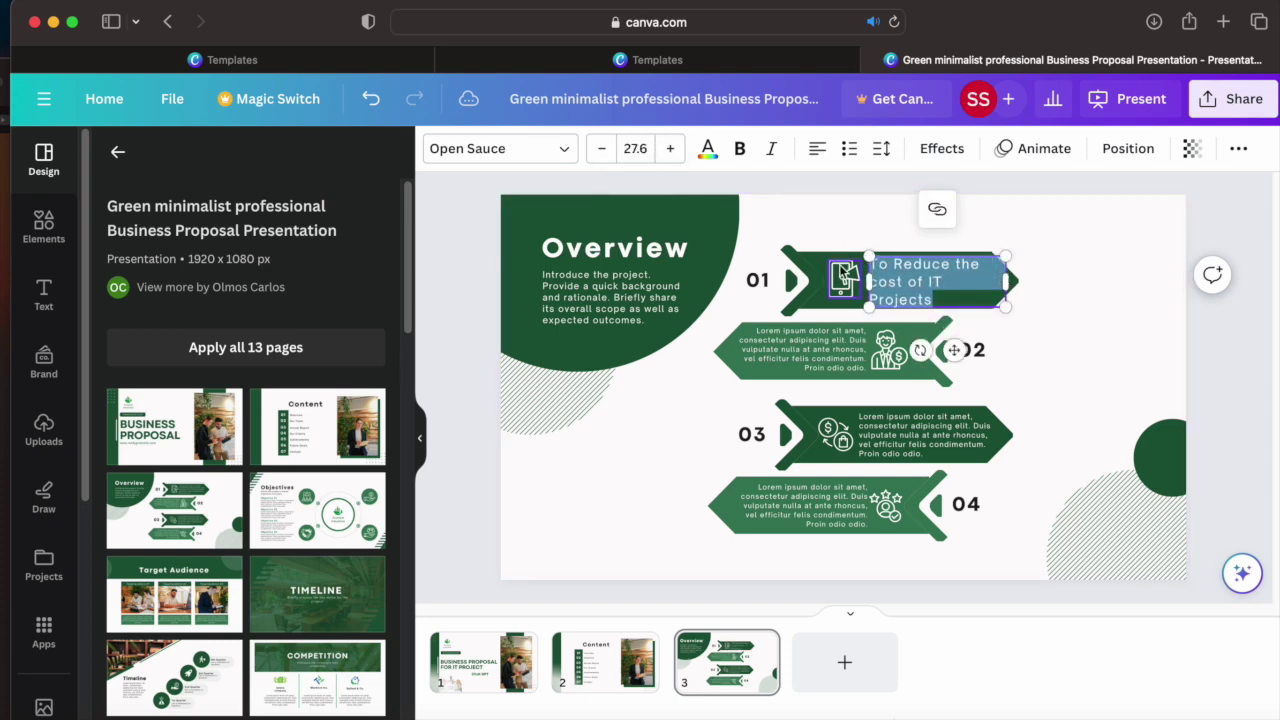
left_click(1025, 354)
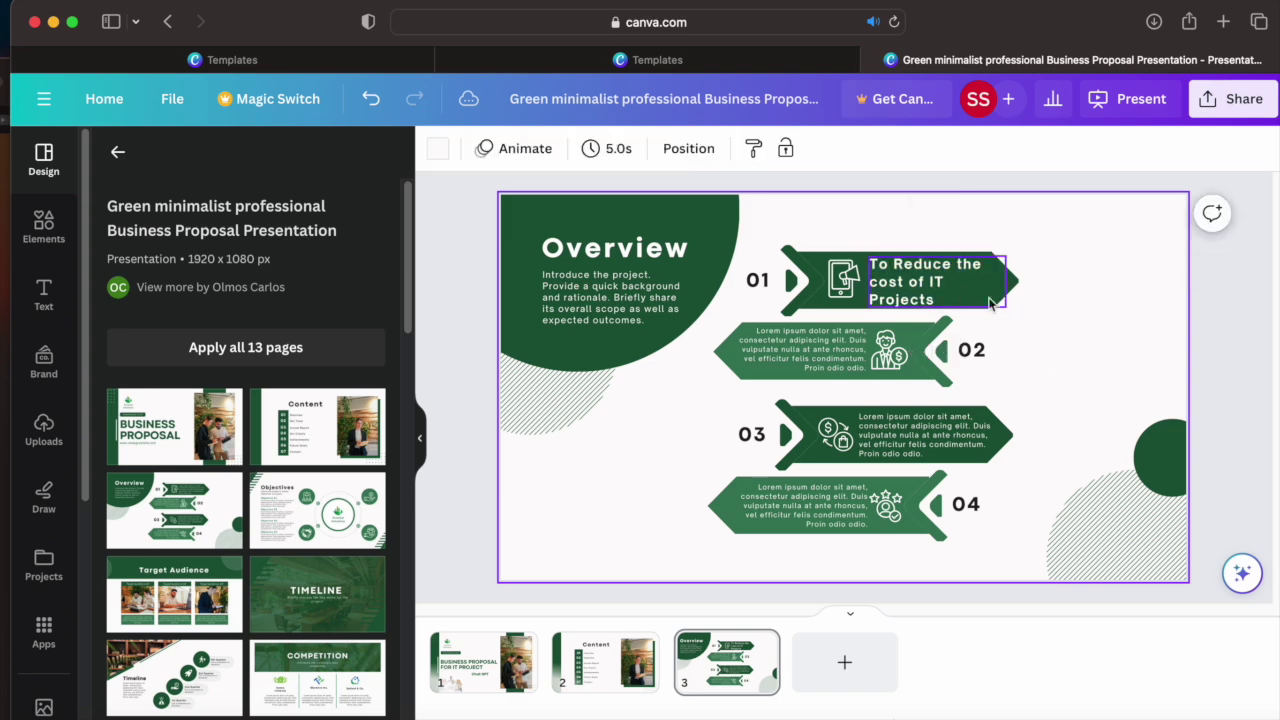
left_click_drag(951, 291, 954, 290)
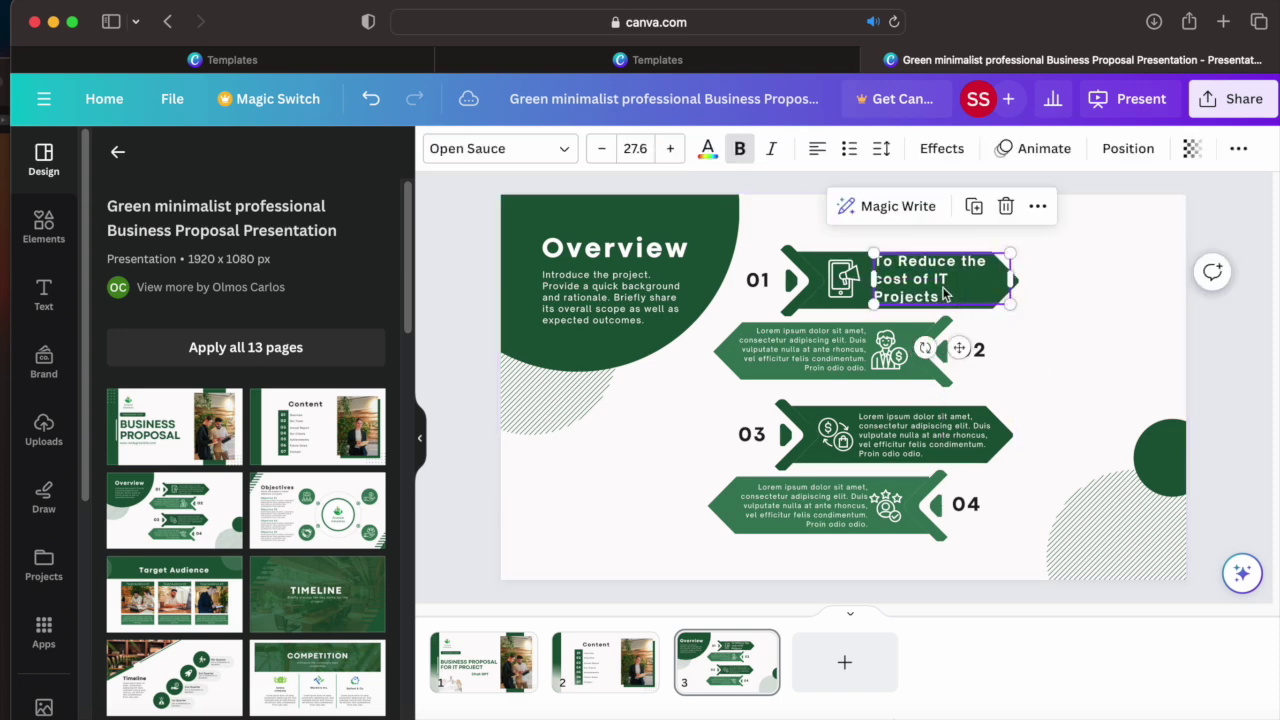
- Replace the placeholder text of item 02 with "Replace the Human being with AI"
left_click(838, 350)
double_click(838, 350)
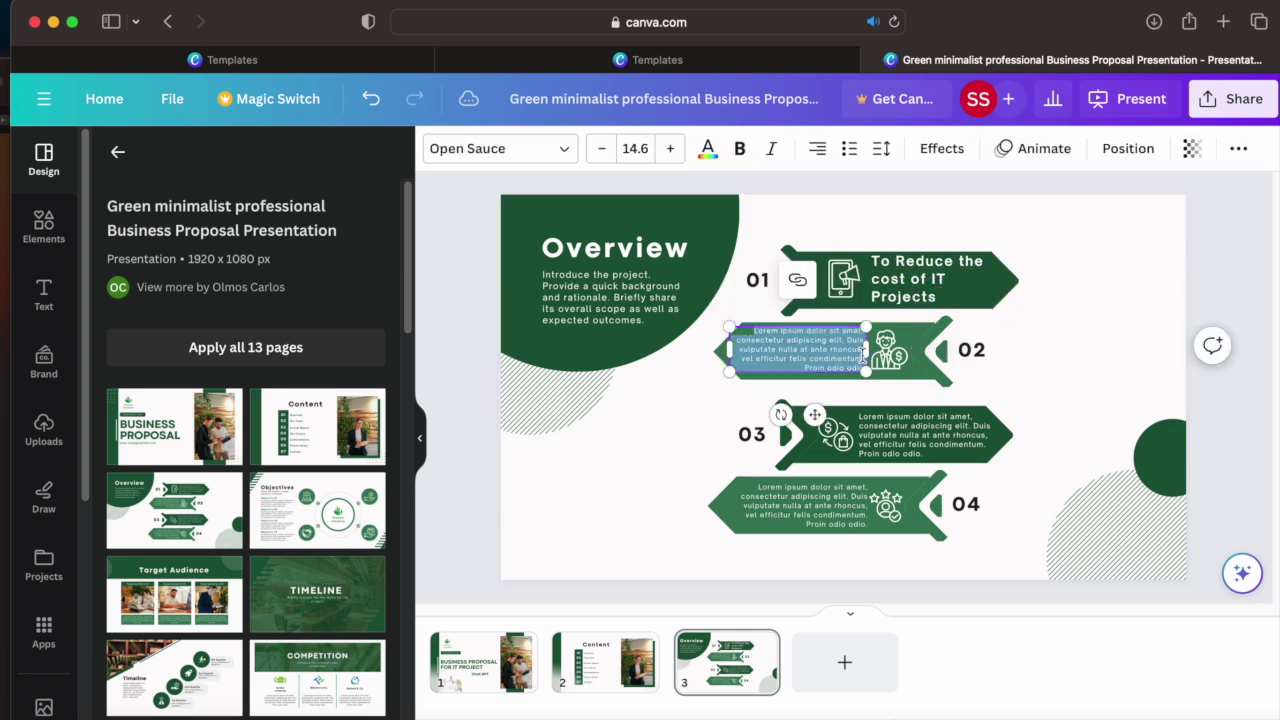
key("BackSpace")
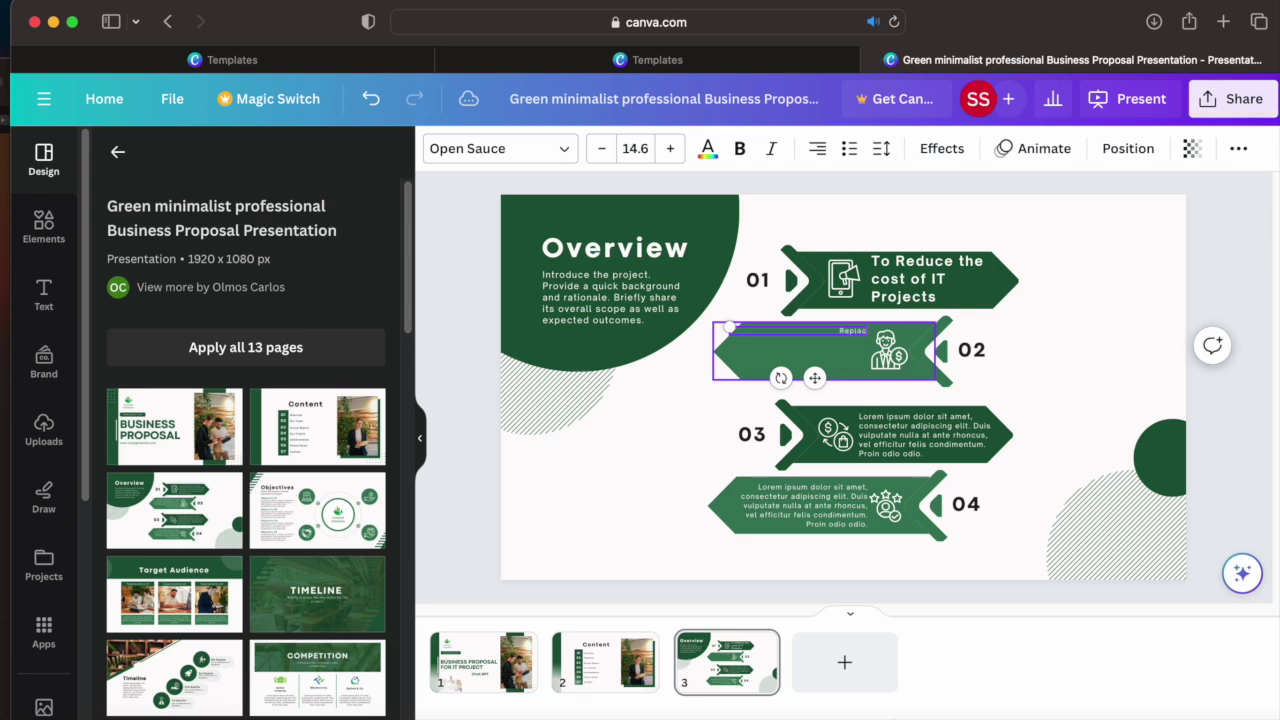
type("Replace the Human being with AI")
key("super+a")
double_click(743, 333)
type("Reduce")
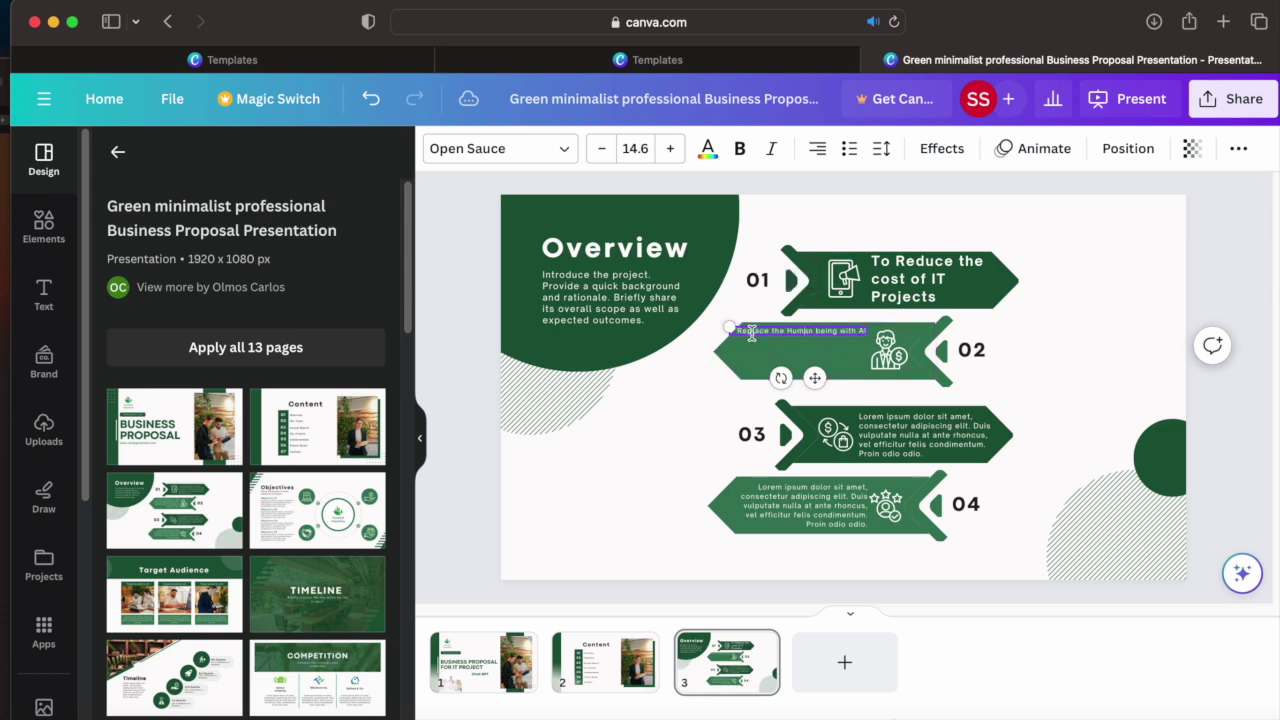
- Enlarge the item 02 text to size 28.6 and make it bold
left_click_drag(740, 333, 866, 334)
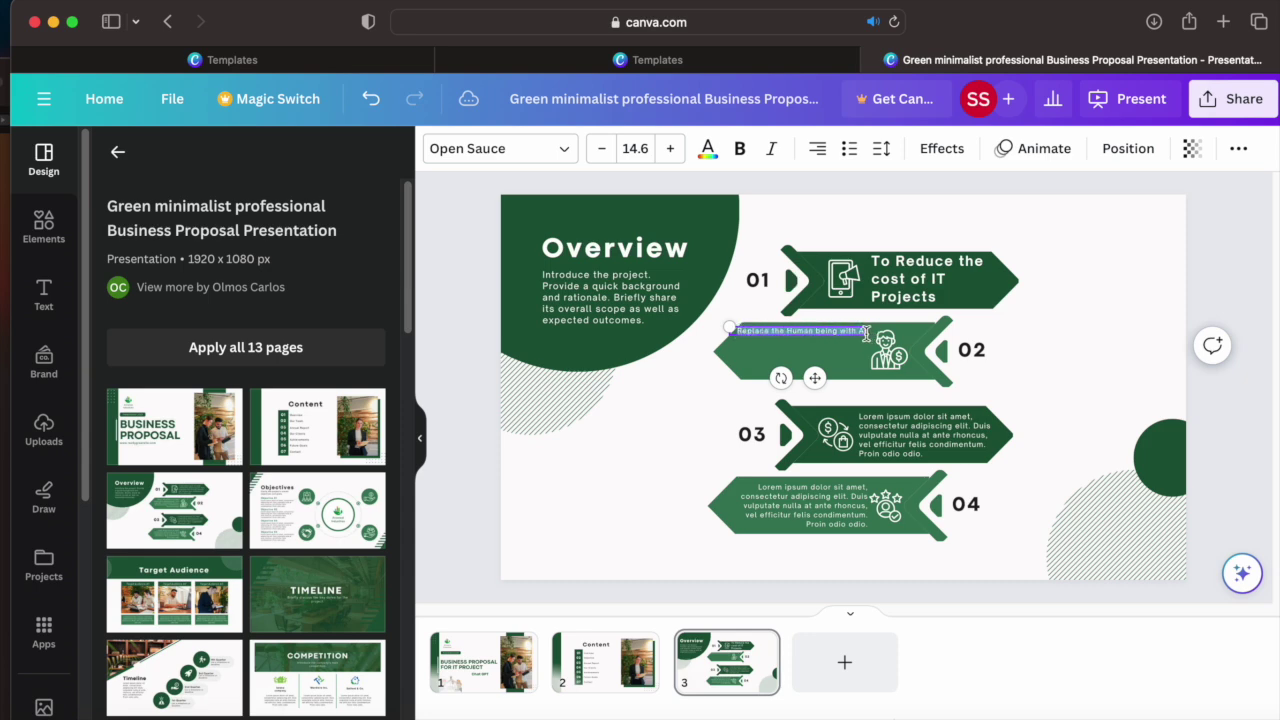
left_click(670, 148)
left_click(670, 148)
left_click(670, 148)
left_click(670, 148)
left_click(670, 148)
left_click(670, 148)
left_click(670, 148)
left_click(670, 148)
left_click(672, 149)
left_click(672, 149)
left_click(672, 149)
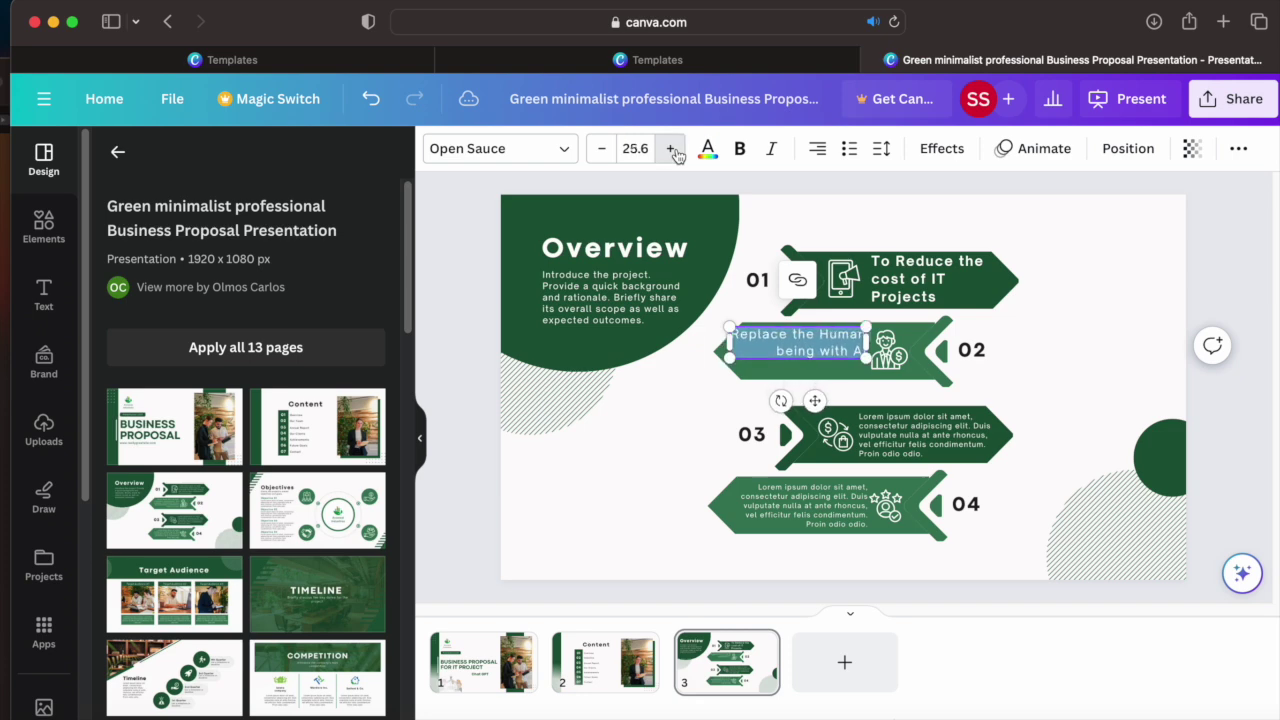
left_click(672, 149)
left_click(672, 149)
left_click(672, 149)
left_click(740, 149)
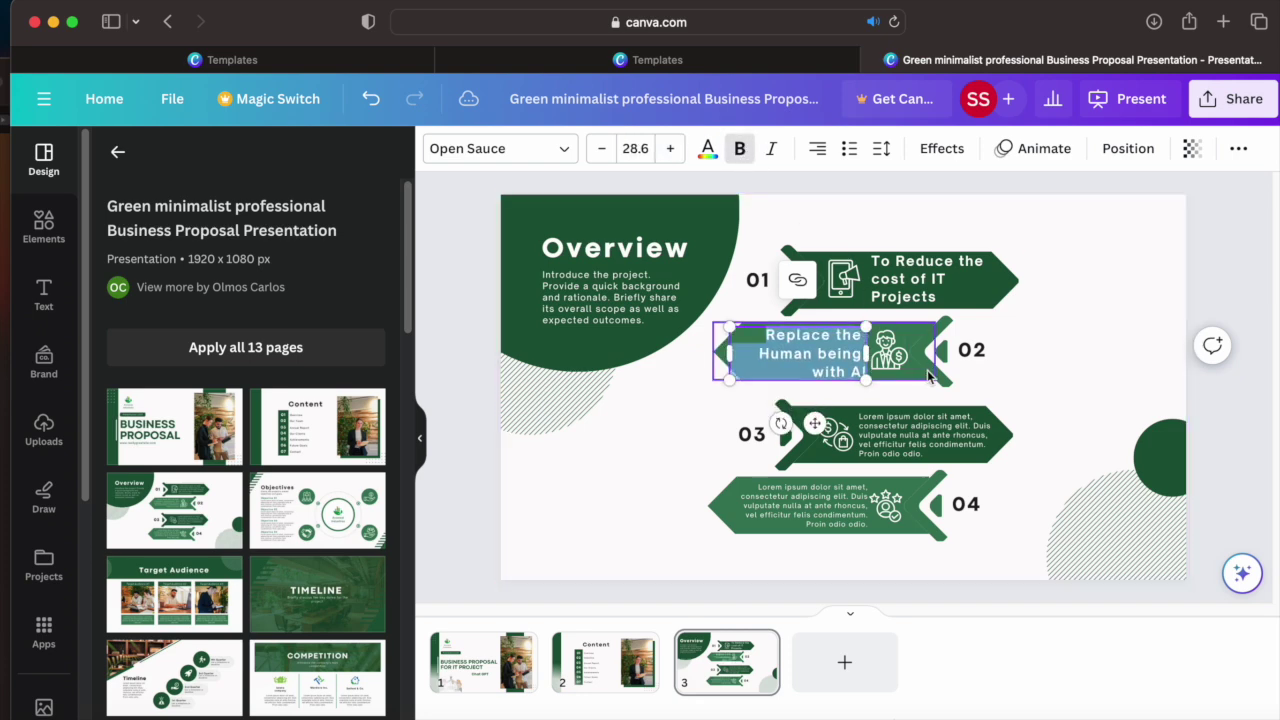
left_click(920, 425)
- Shift the item 04 star icon slightly and search the elements library for "AI"
left_click(852, 515)
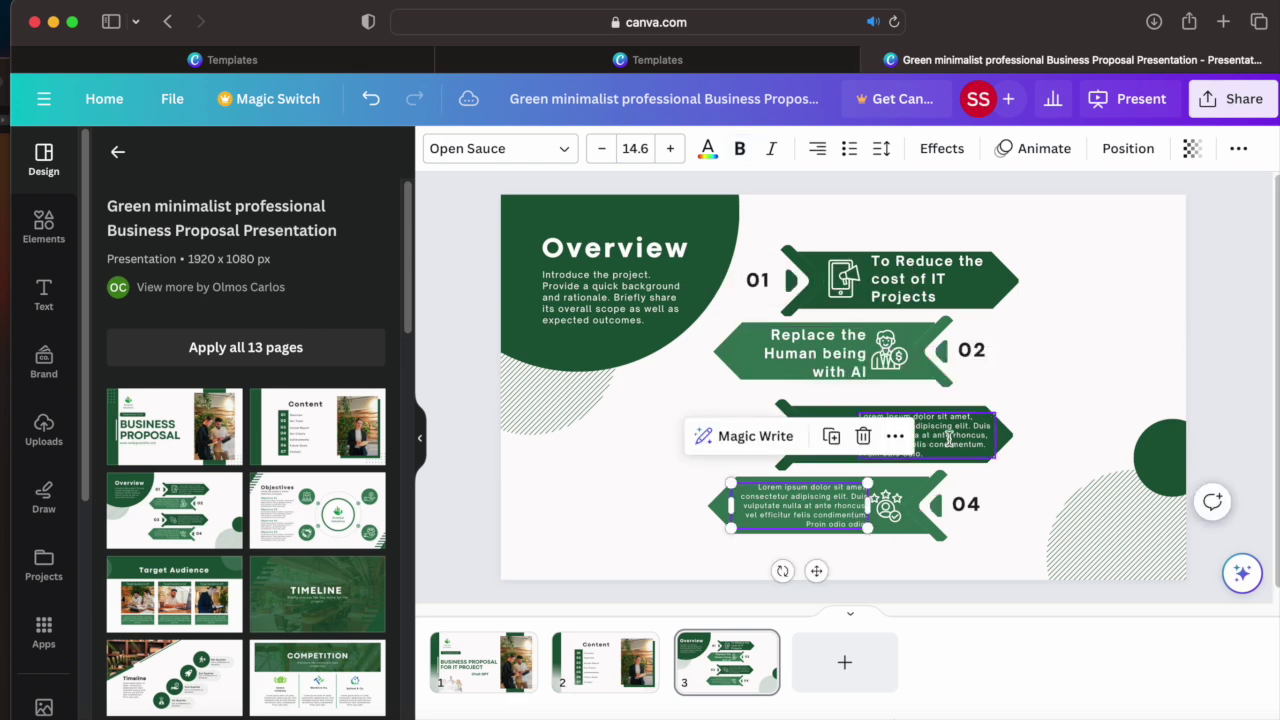
left_click(888, 508)
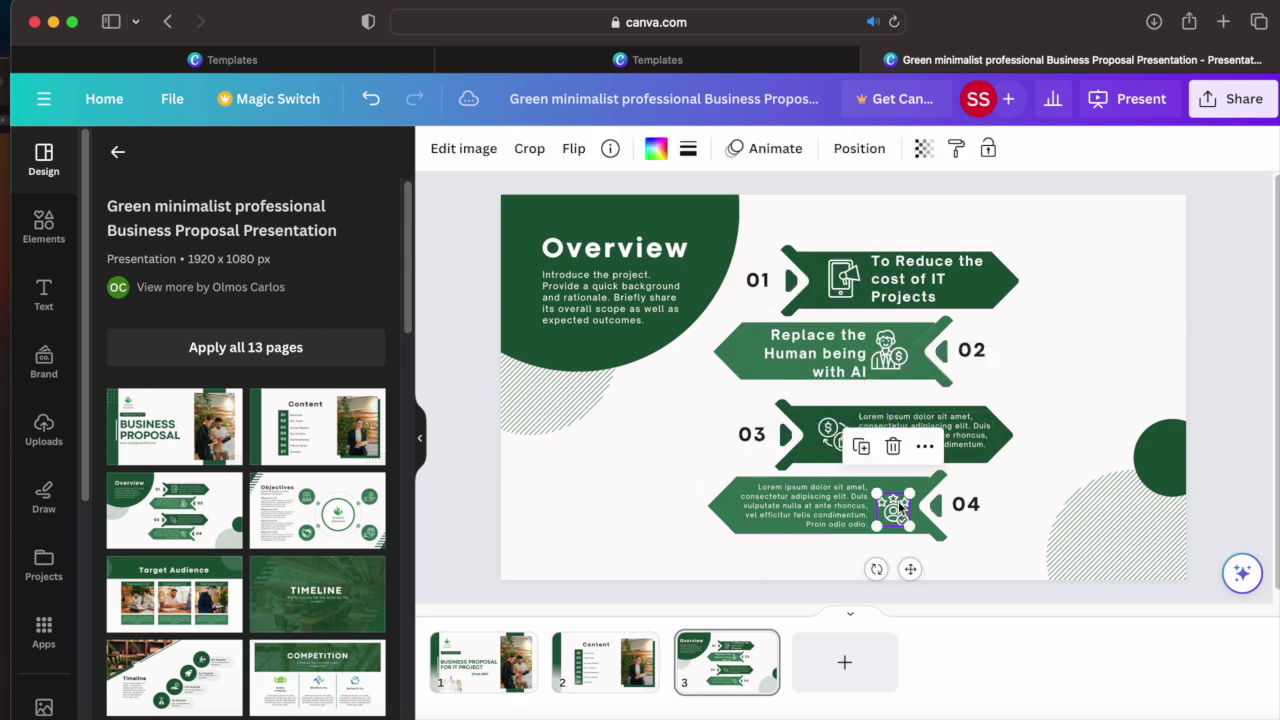
left_click(43, 226)
left_click(222, 168)
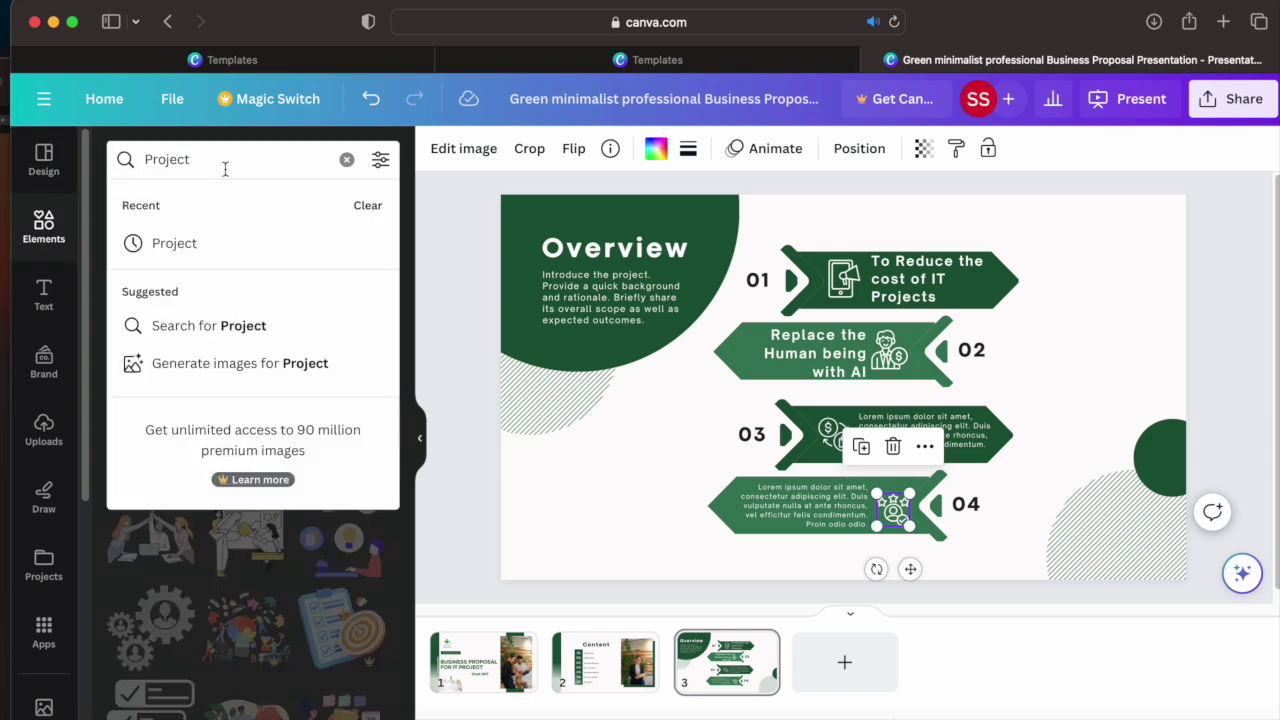
key("BackSpace")
key("BackSpace")
key("BackSpace")
key("BackSpace")
key("BackSpace")
key("BackSpace")
key("BackSpace")
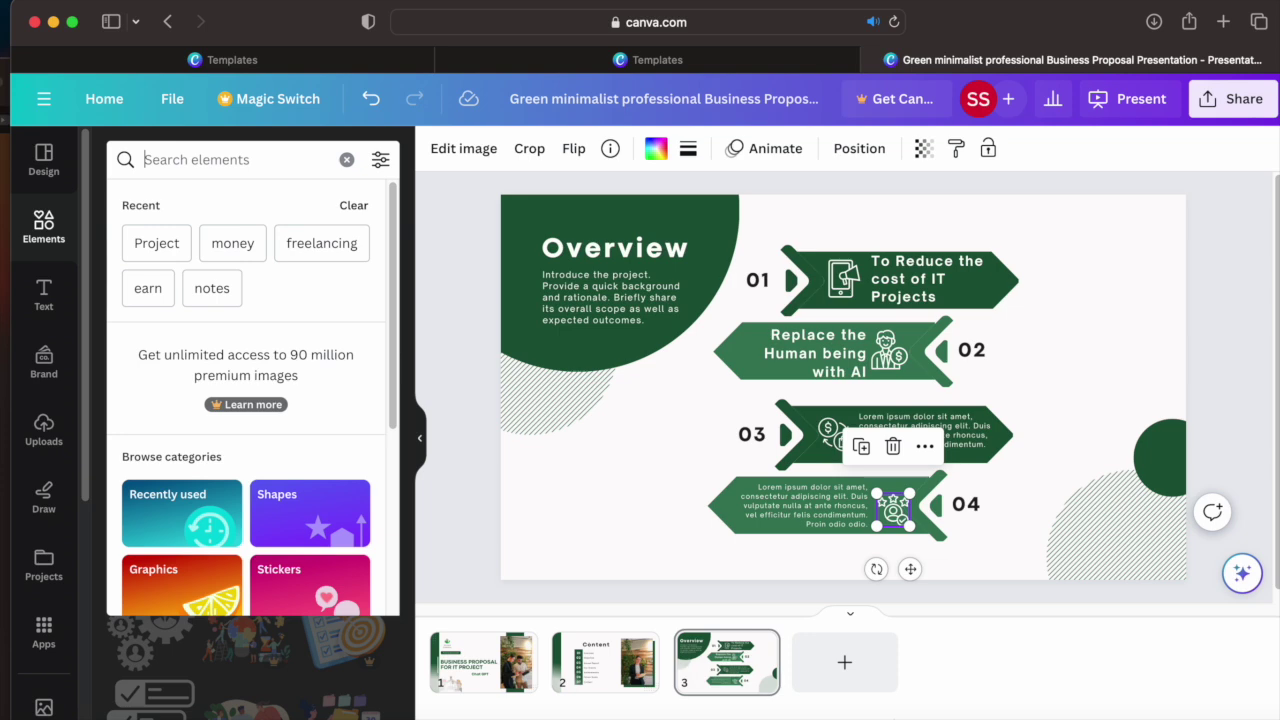
type("AI")
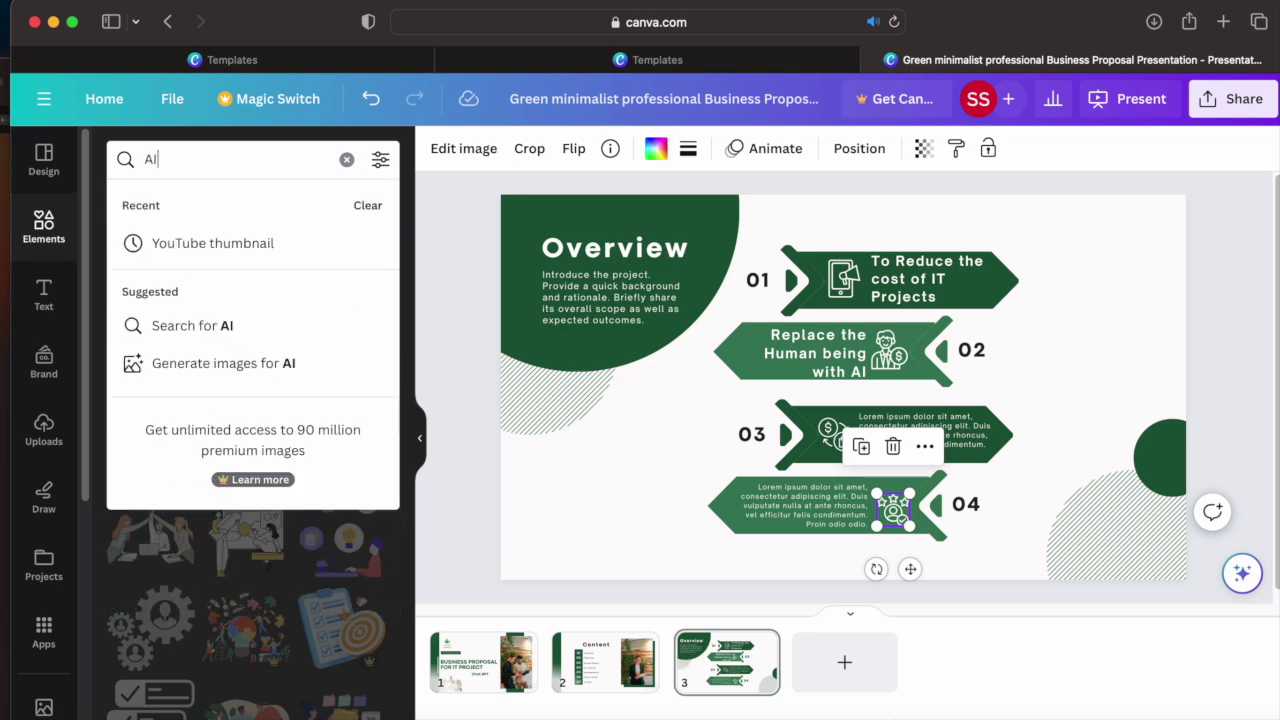
key("Return")
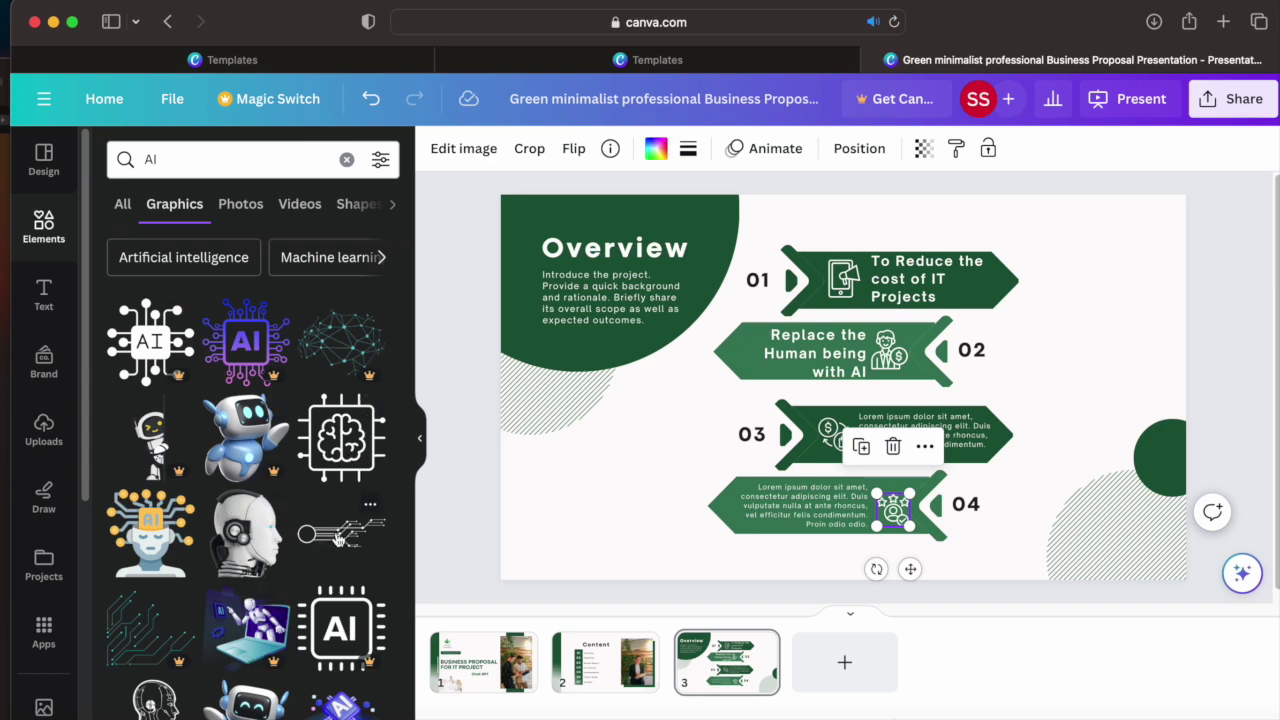
- Replace the money-and-bag icon on the item 03 banner with the brain circuit-chip graphic, shrunk to fit
scroll(330, 545, "down", 1)
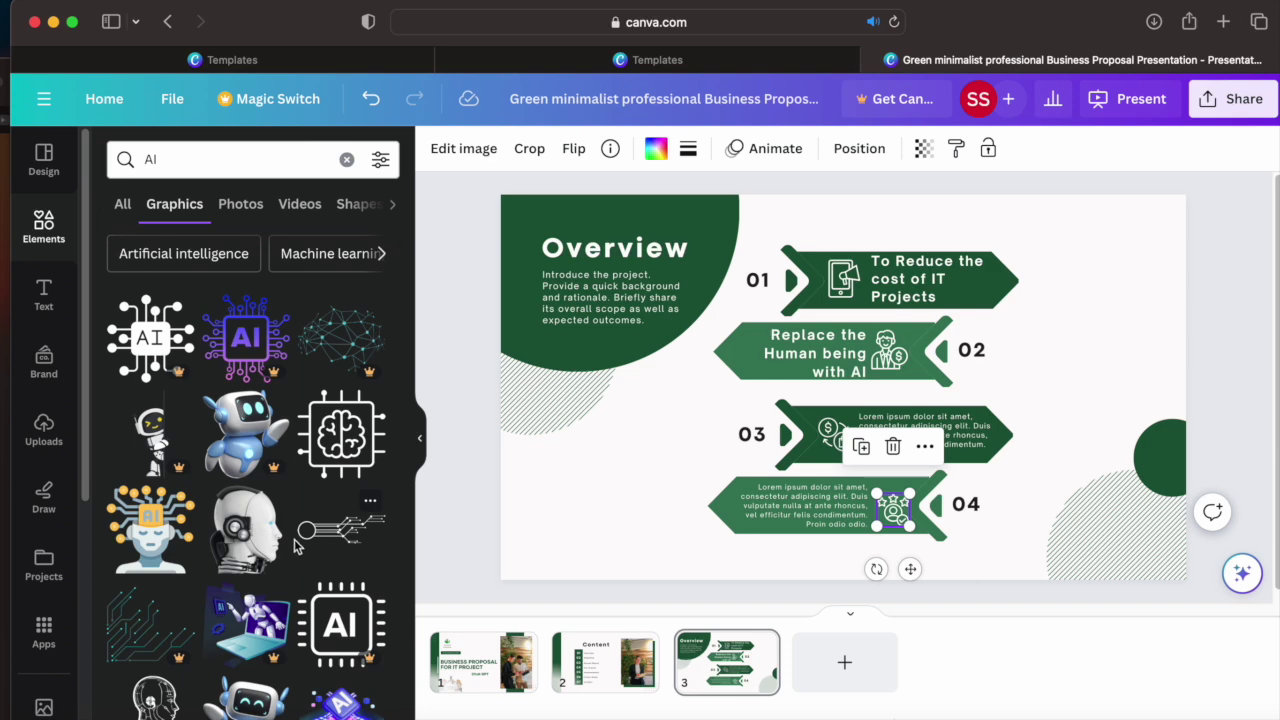
left_click_drag(340, 432, 810, 506)
left_click_drag(836, 553, 826, 433)
left_click(838, 432)
left_click(836, 371)
left_click(925, 435)
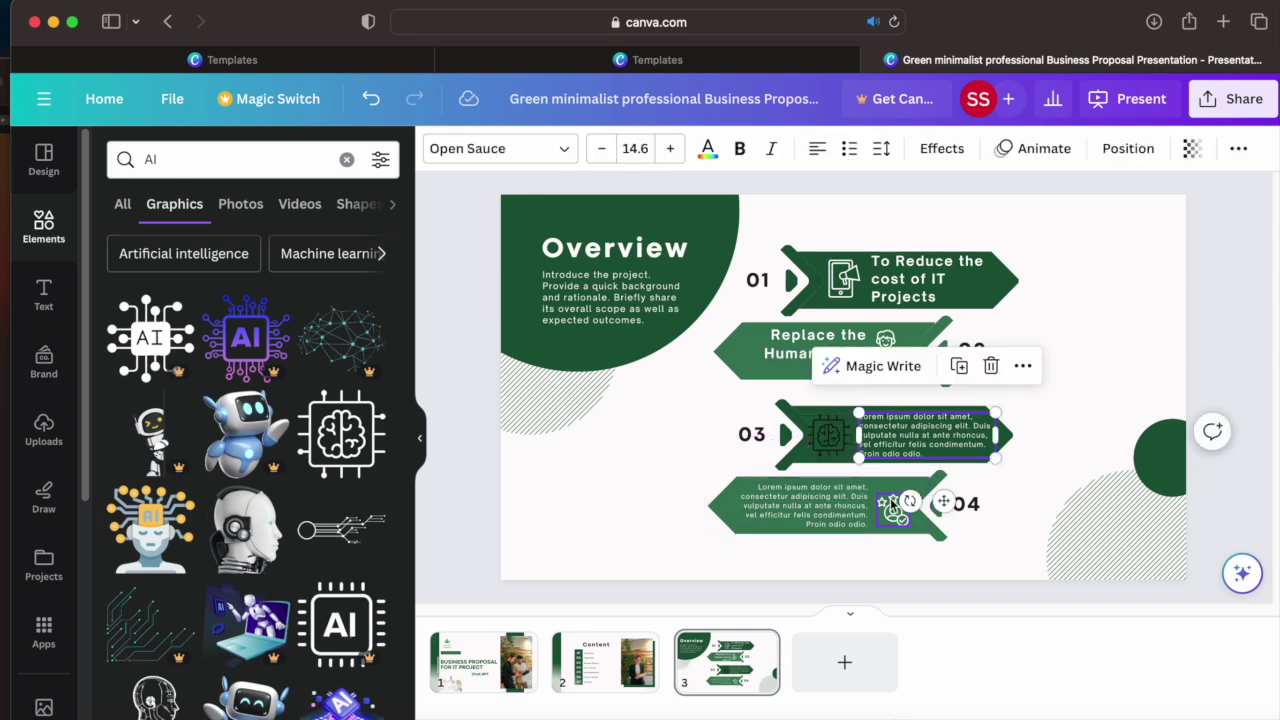
- Search the elements library for "OBJECTIVE" and browse further through the matching graphics
scroll(410, 592, "up", 1)
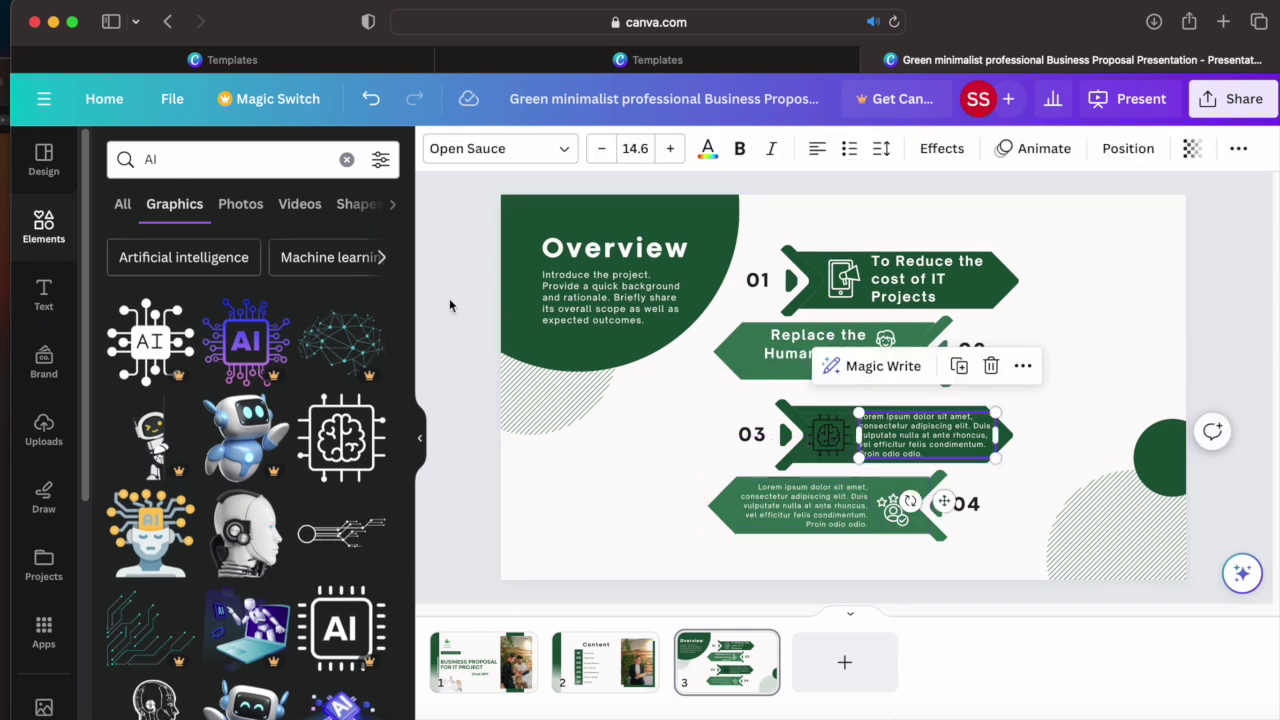
left_click(345, 161)
type("O")
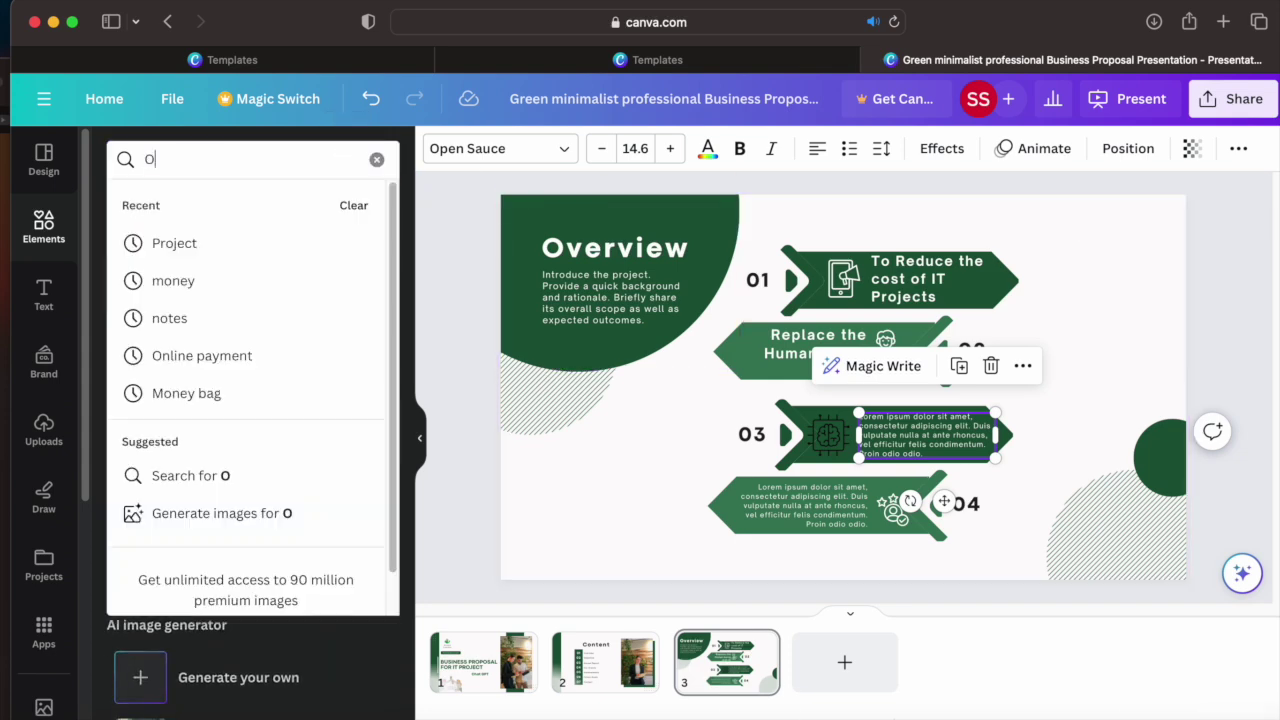
type("BJECTIVE")
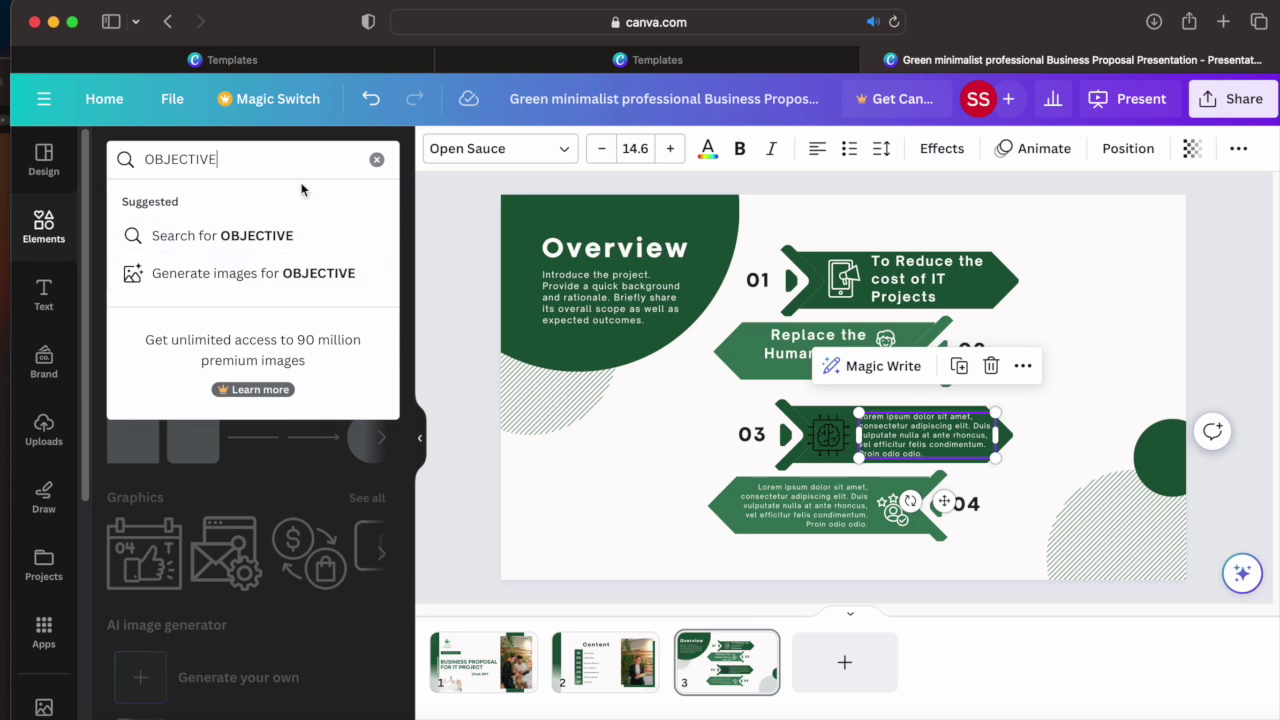
key("Return")
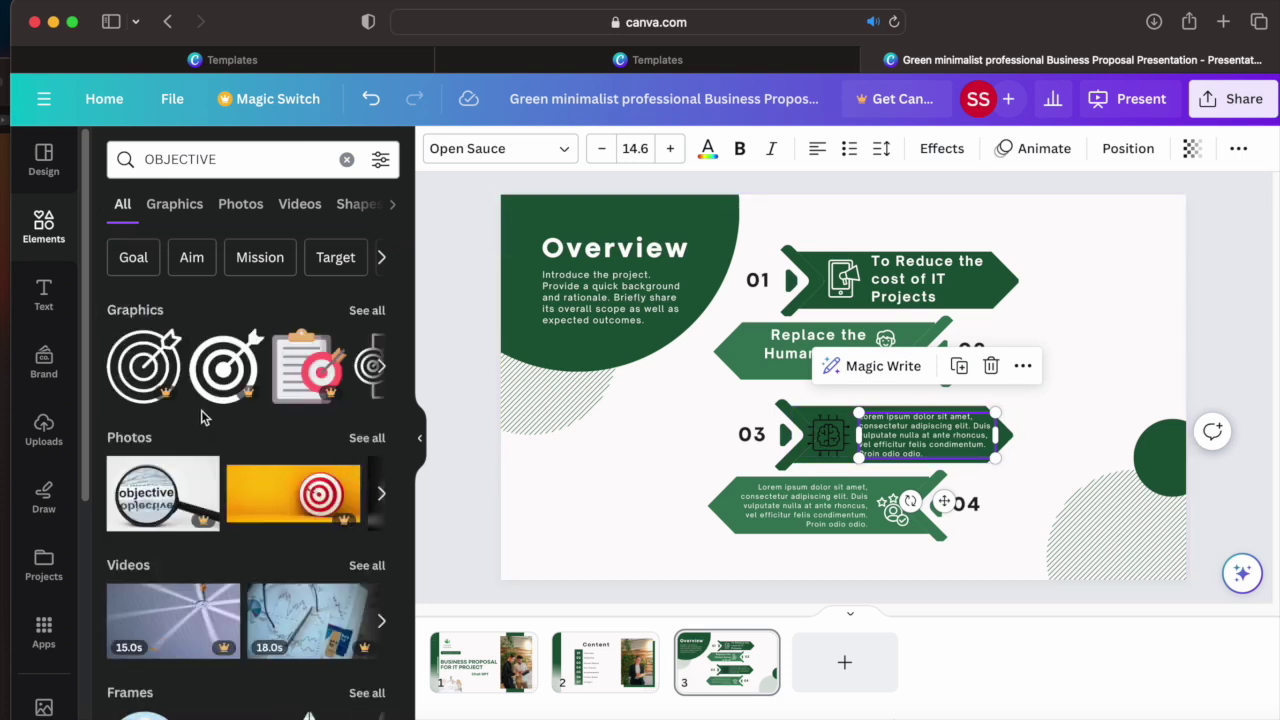
left_click(378, 370)
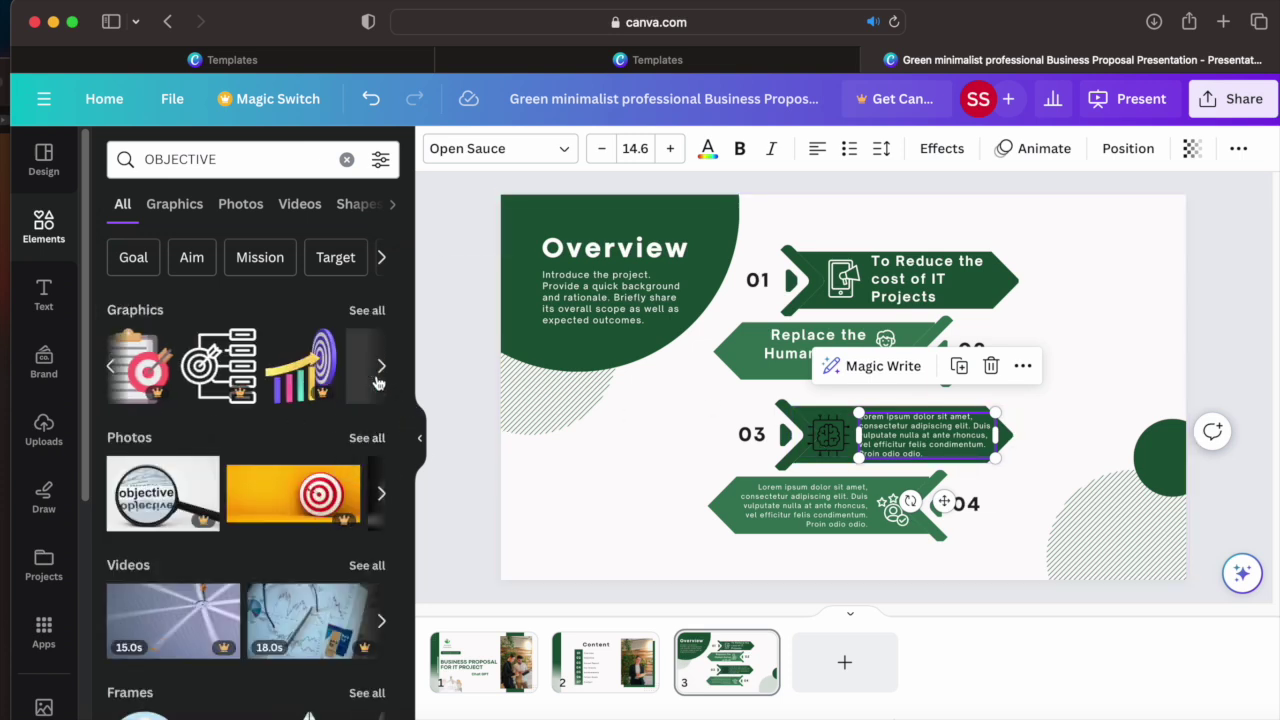
- Add the red target-with-arrow graphic to the Overview page, shrink it and place it in the page's lower-left corner
left_click_drag(302, 378, 713, 375)
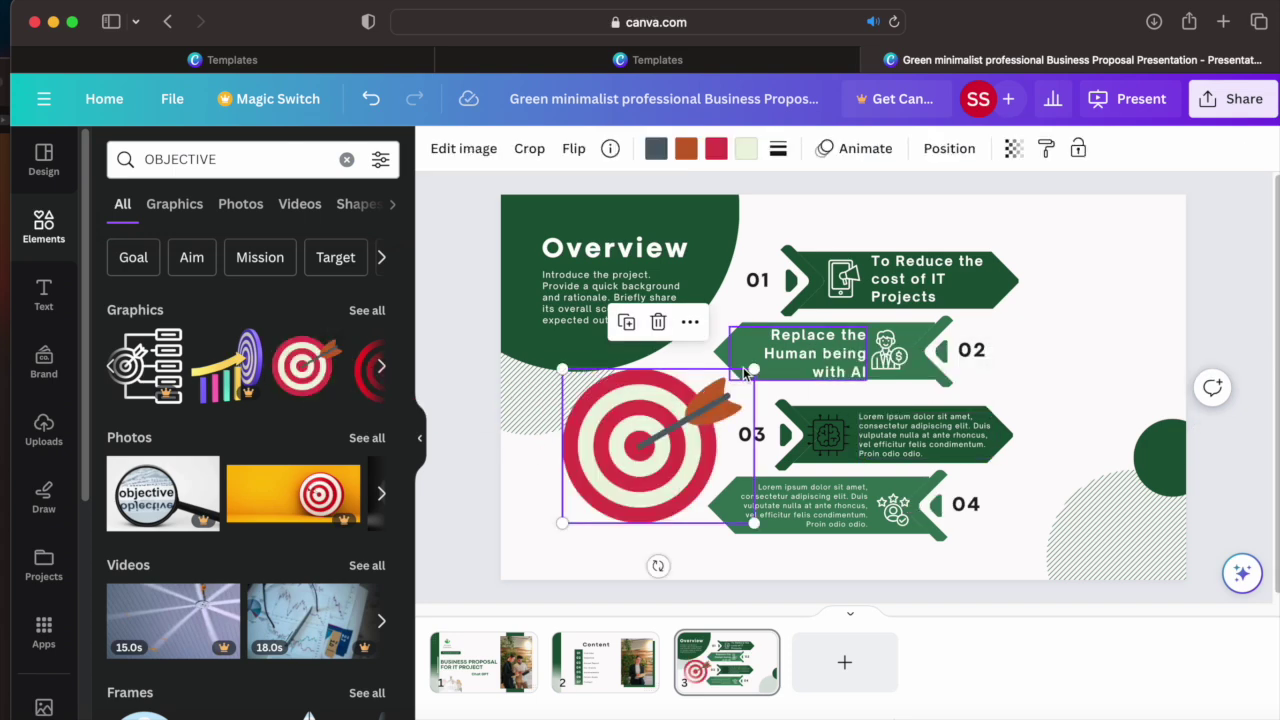
left_click(733, 376)
left_click(567, 385)
left_click_drag(567, 383, 634, 430)
left_click_drag(690, 482, 561, 551)
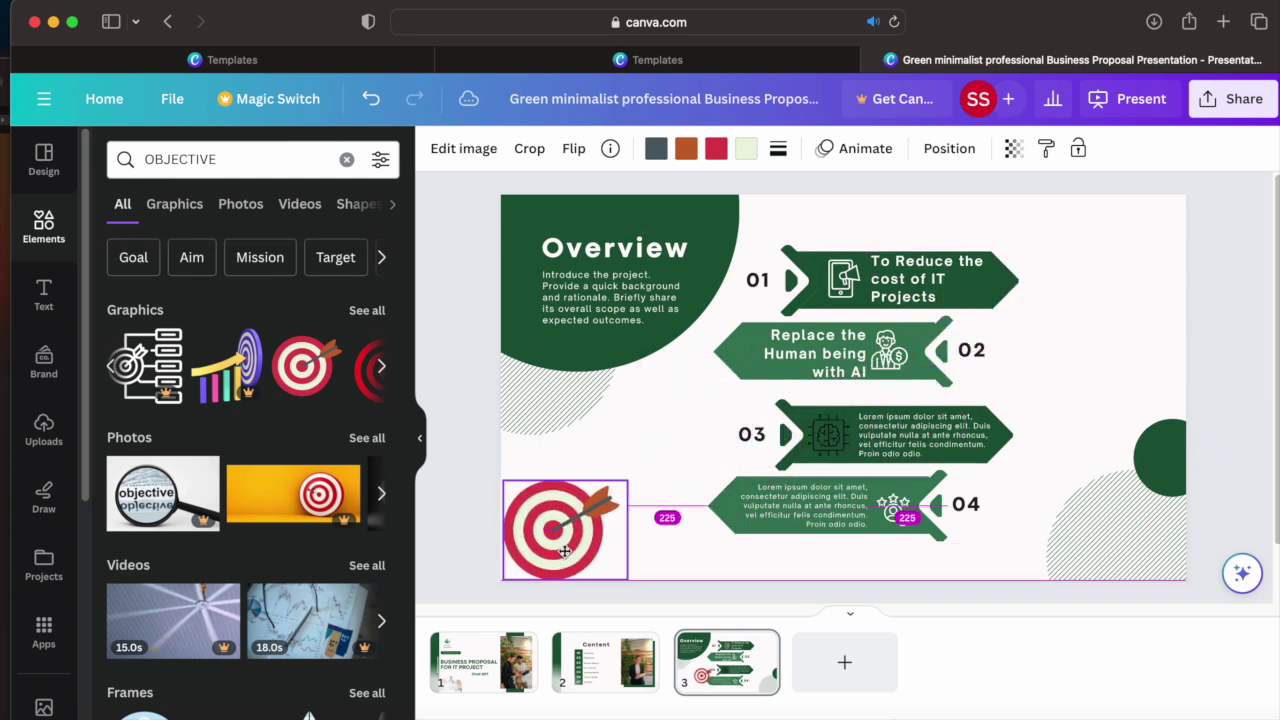
left_click(697, 533)
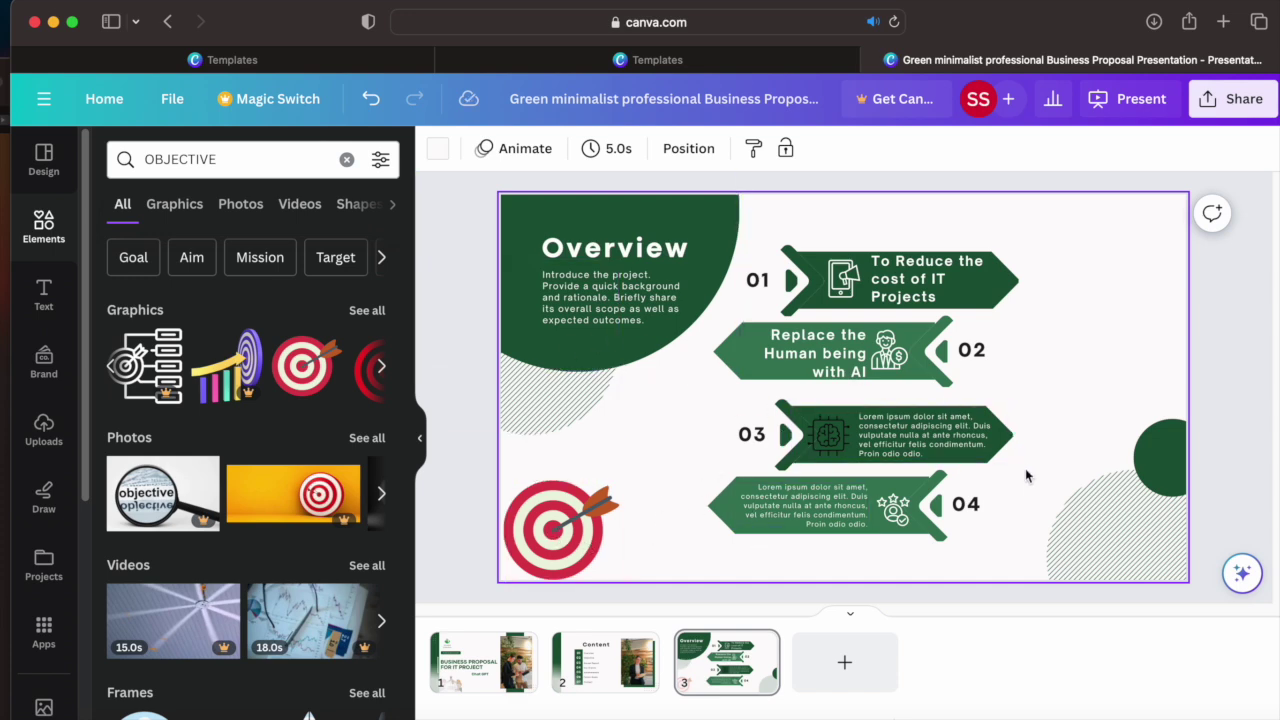
- Open the placeholder text of item 04 for editing
left_click(882, 515)
left_click(818, 508)
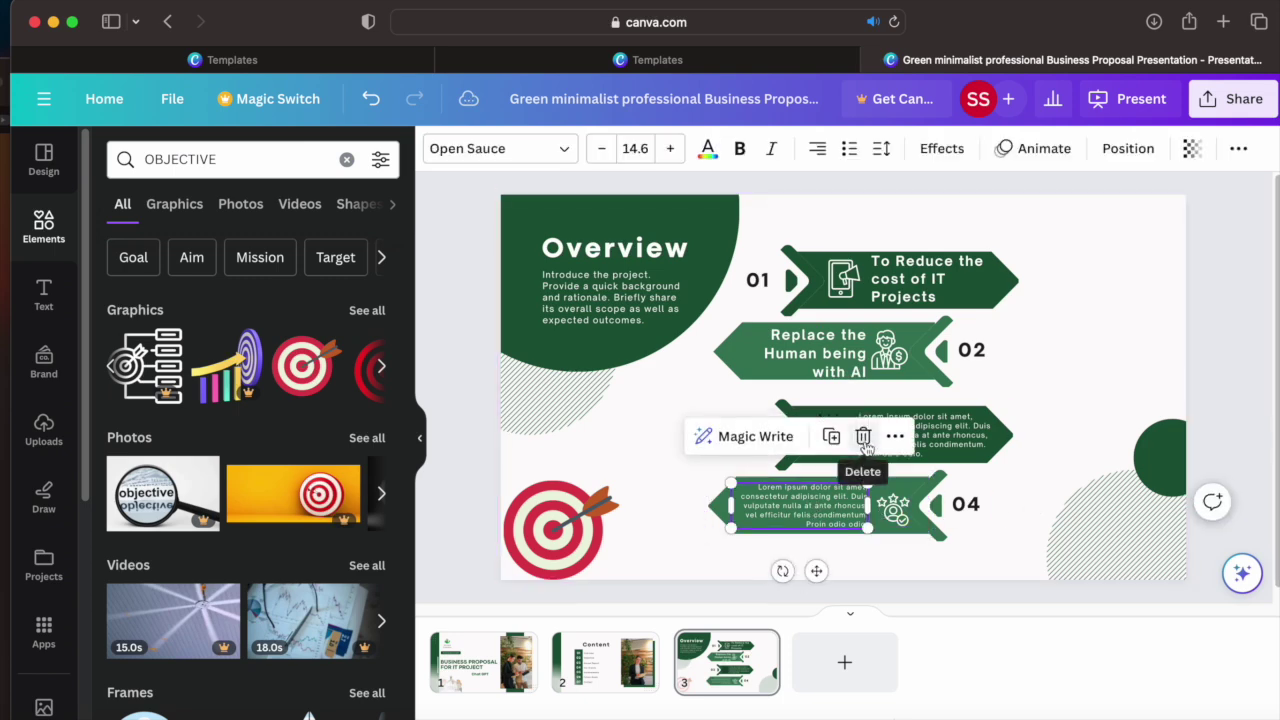
left_click(848, 497)
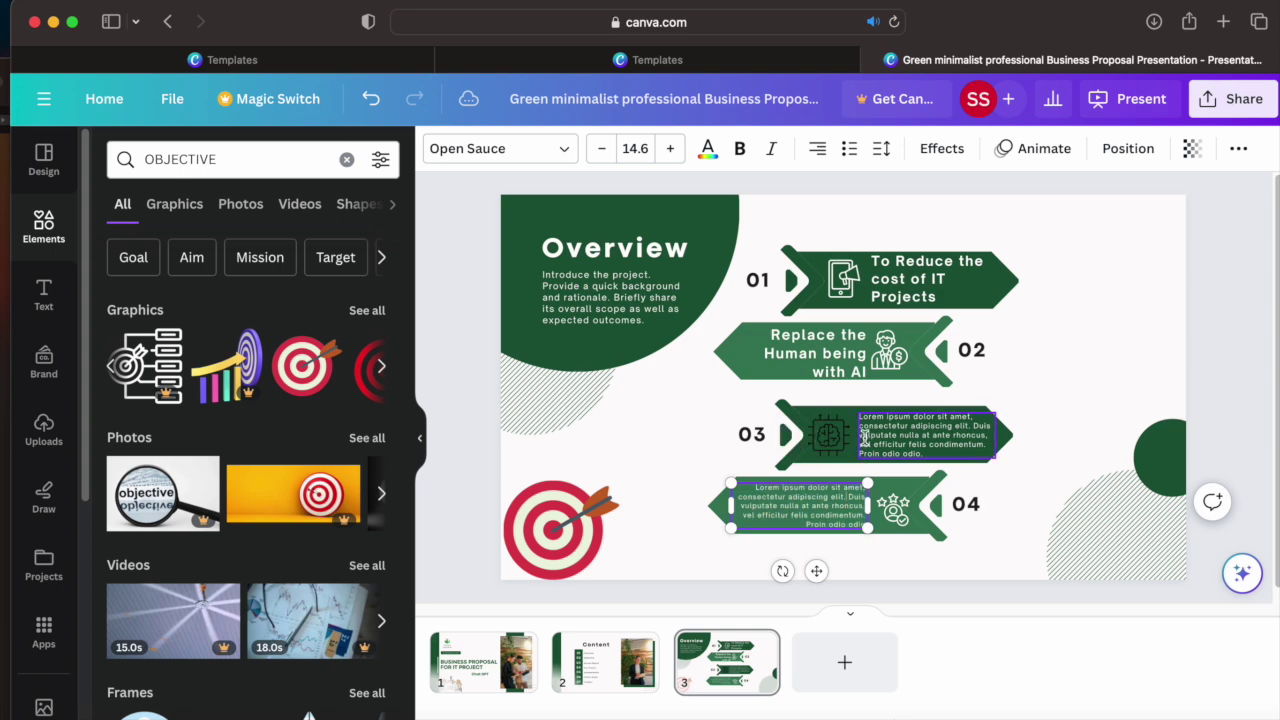